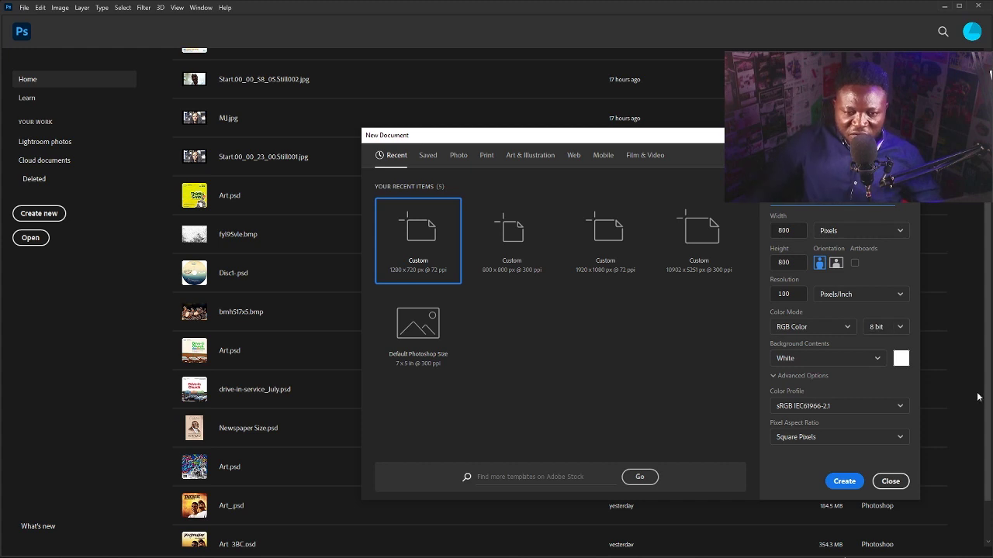
# Create the 800 × 800 px document and set the rectangle fill colour to blue.
pyautogui.click(851, 482)
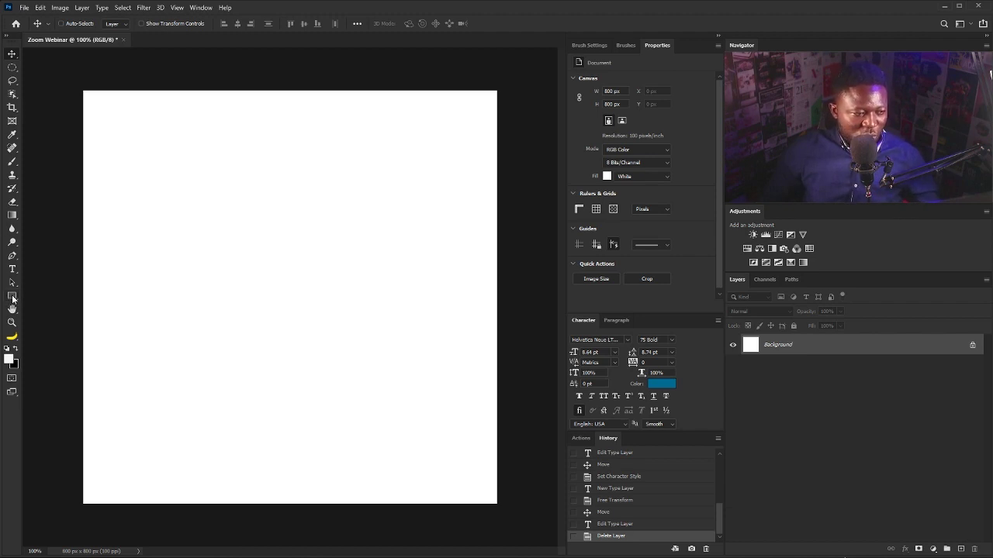
pyautogui.click(13, 297)
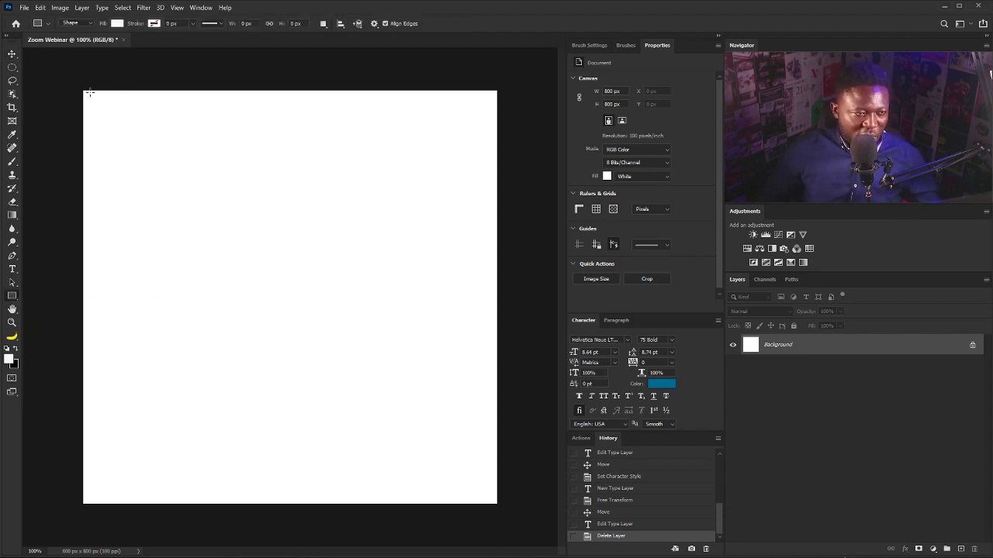
pyautogui.click(118, 24)
pyautogui.click(52, 78)
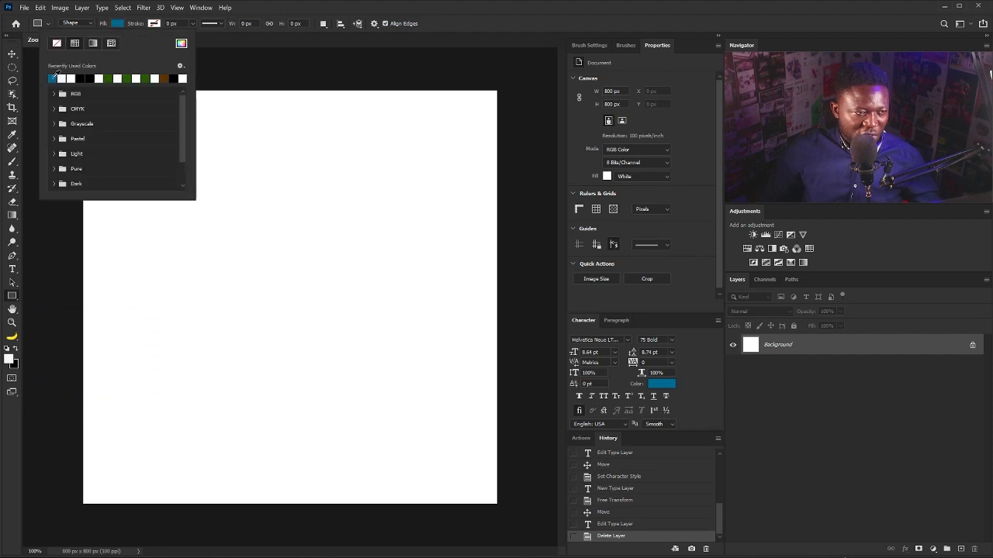
pyautogui.click(374, 4)
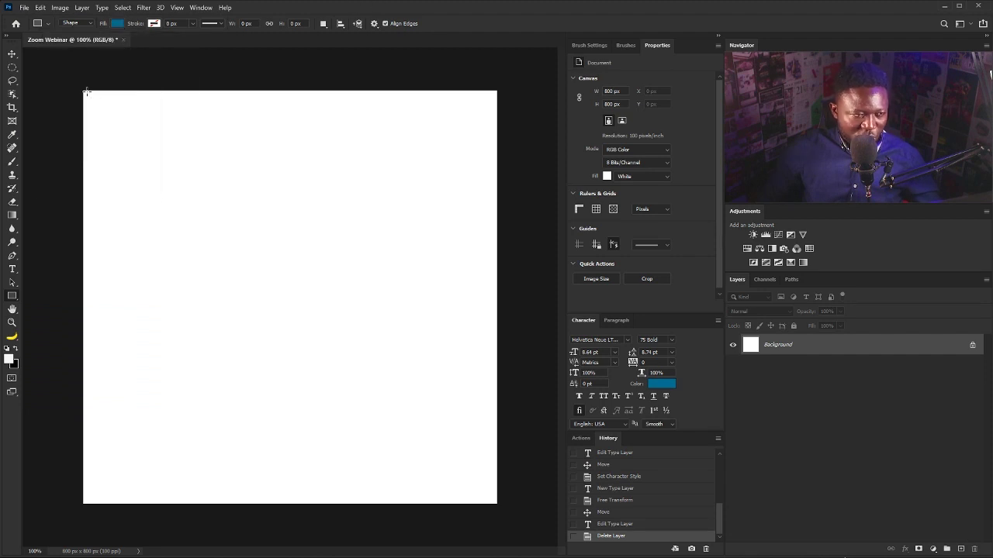
# Draw a 39 × 39 px blue square in the top-left corner and turn on rulers.
pyautogui.moveTo(82, 91); pyautogui.dragTo(102, 114)
pyautogui.press('v')
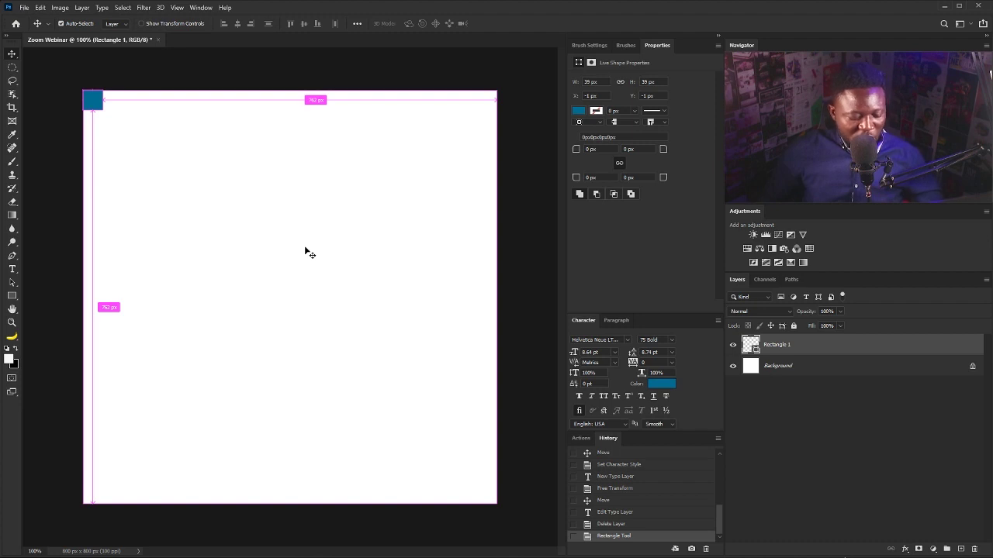
pyautogui.hotkey('ctrl', 'r')
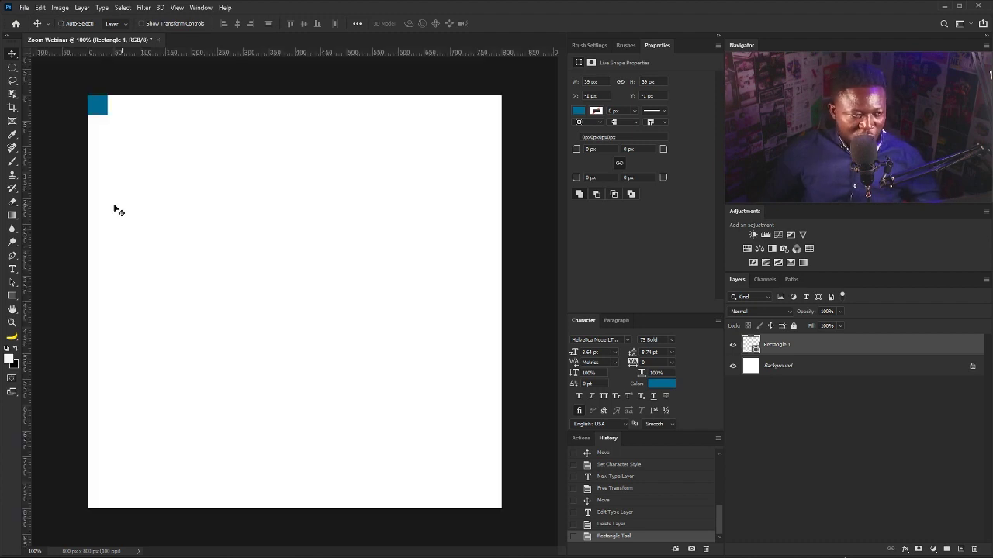
# Add four guides inset by the square's width from every edge, then delete Rectangle 1.
pyautogui.moveTo(28, 233); pyautogui.dragTo(110, 243)
pyautogui.moveTo(210, 54); pyautogui.dragTo(209, 114)
pyautogui.rightClick(101, 108)
pyautogui.click(104, 108)
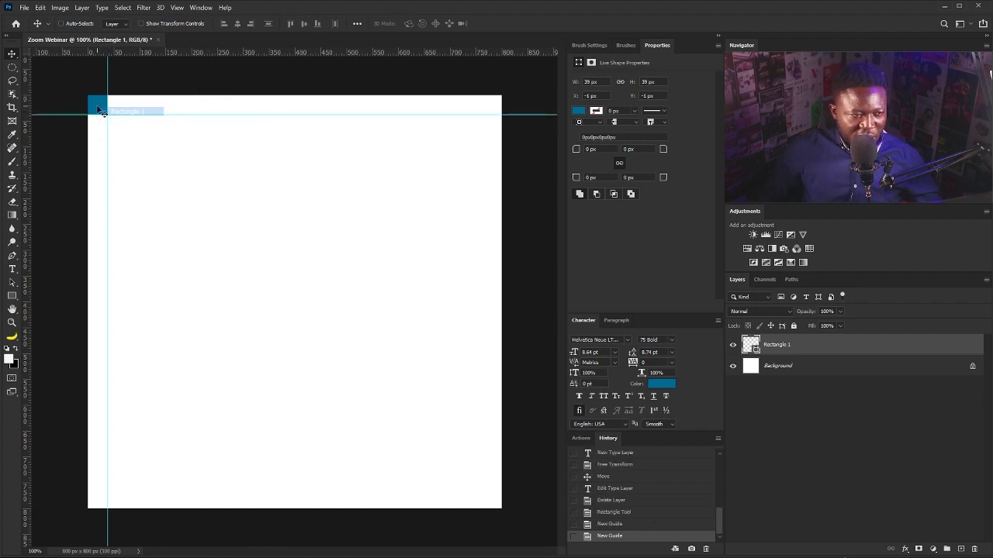
pyautogui.moveTo(101, 109); pyautogui.dragTo(500, 509)
pyautogui.moveTo(28, 429); pyautogui.dragTo(482, 439)
pyautogui.moveTo(508, 53); pyautogui.dragTo(489, 489)
pyautogui.moveTo(778, 359); pyautogui.dragTo(974, 549)
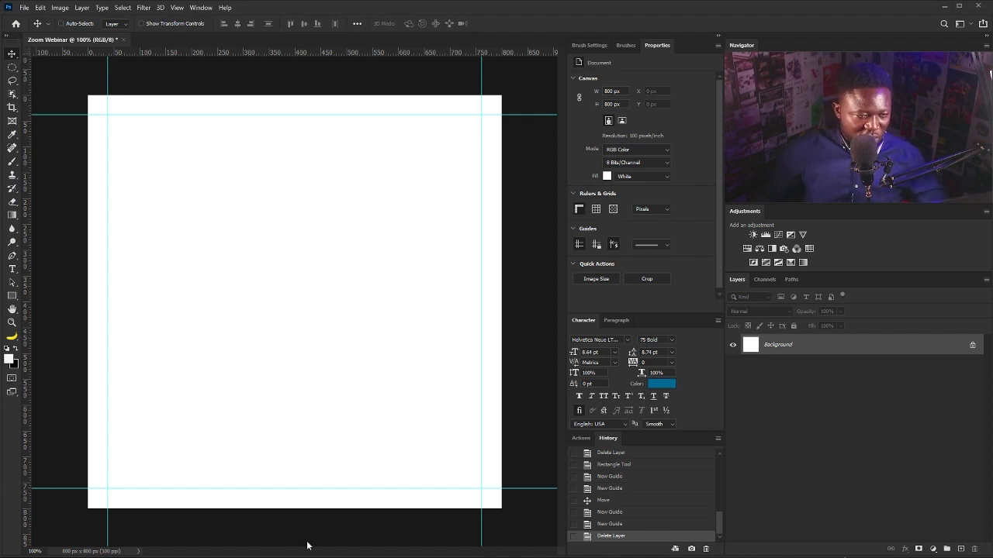
# Start a new text layer and paste the presenter text into it.
pyautogui.press('t')
pyautogui.click(203, 286)
pyautogui.hotkey('ctrl', 'v')
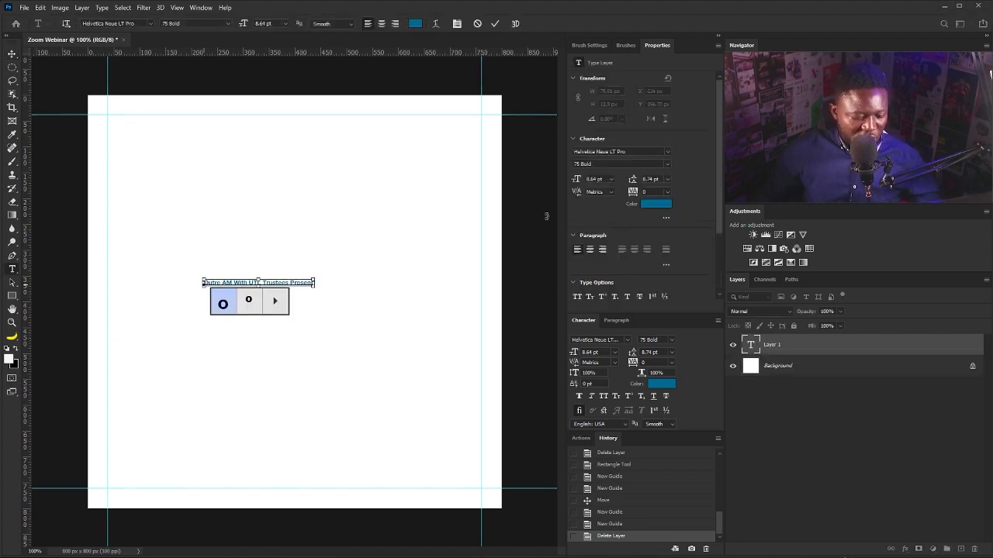
# Set the pasted text to 55 Roman and move it down against the left guide.
pyautogui.hotkey('ctrl', 'a')
pyautogui.click(665, 164)
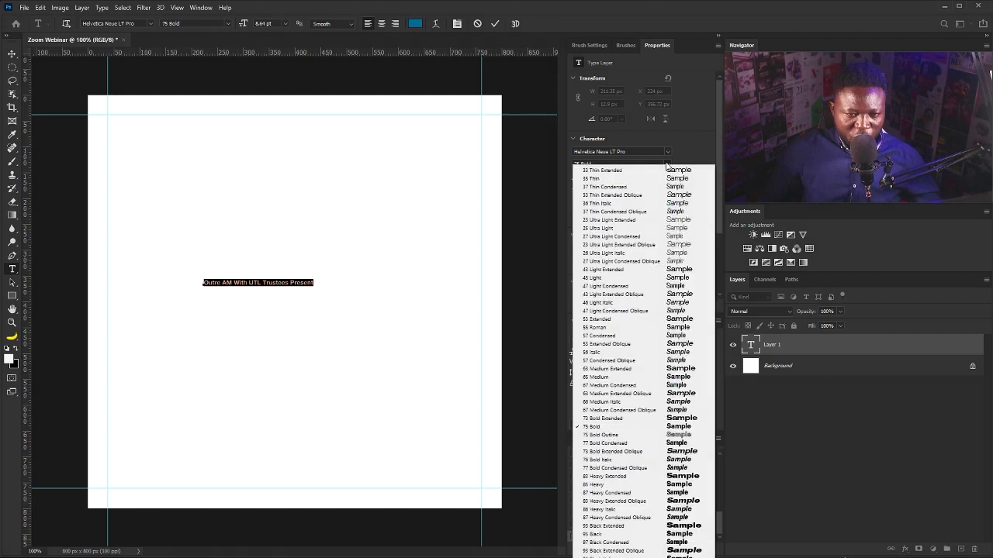
pyautogui.click(620, 332)
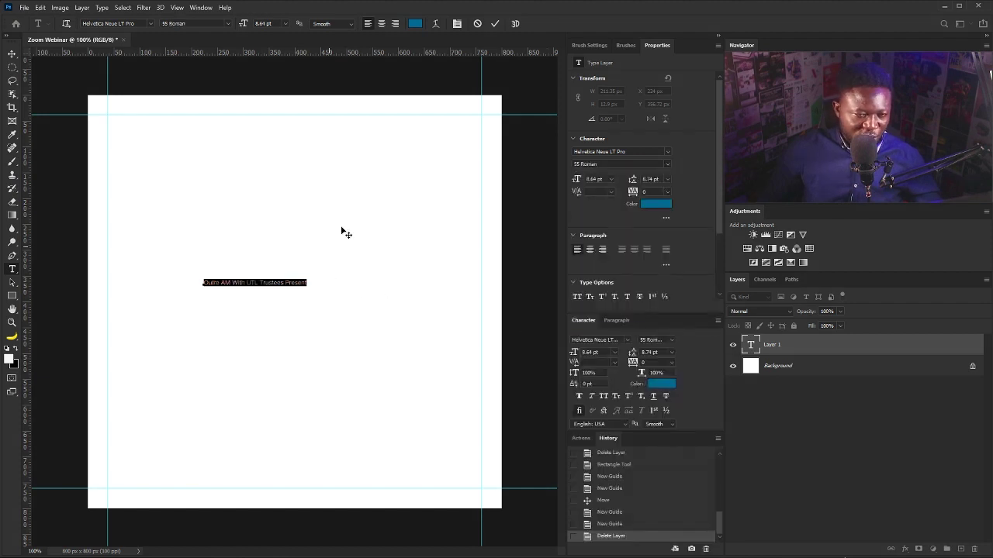
pyautogui.click(14, 57)
pyautogui.moveTo(235, 290); pyautogui.dragTo(143, 324)
# Break the text into three lines: Outre AM With / UTL Trustees / Presents.
pyautogui.doubleClick(151, 321)
pyautogui.click(157, 321)
pyautogui.press('Return')
pyautogui.click(148, 326)
pyautogui.press('Return')
# Set all three lines to 12 pt with 16 pt leading.
pyautogui.hotkey('ctrl', 'a')
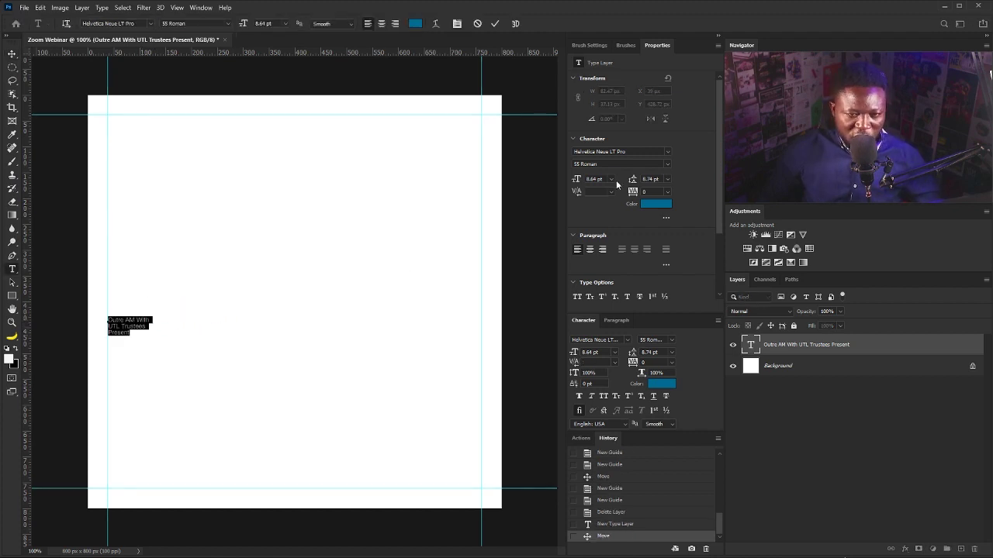
pyautogui.click(611, 179)
pyautogui.click(603, 240)
pyautogui.click(655, 179)
pyautogui.write('16')
pyautogui.press('Return')
pyautogui.click(147, 339)
# Shrink Presents to 9 pt and set the block's leading to 15 pt.
pyautogui.doubleClick(147, 340)
pyautogui.press('Down')
pyautogui.press('Down')
pyautogui.press('Down')
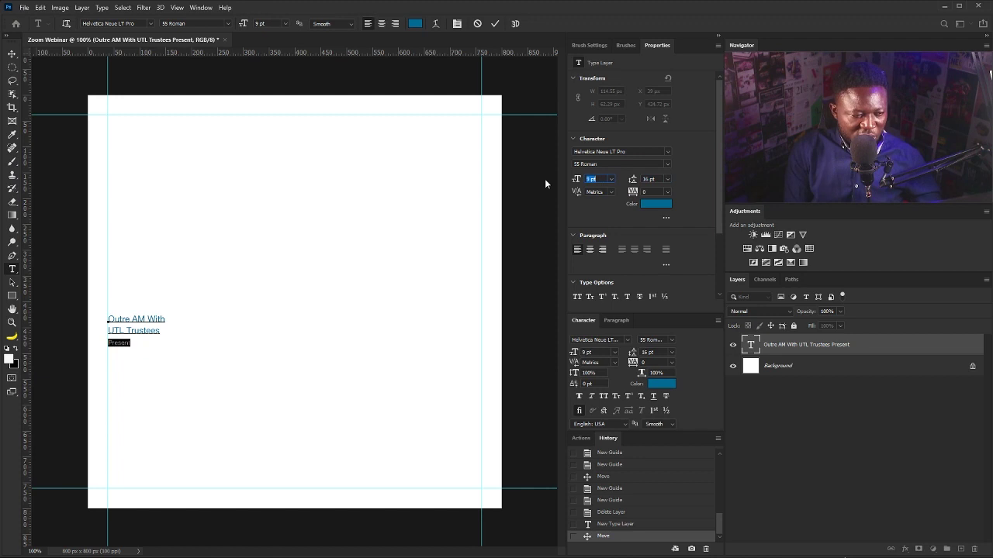
pyautogui.click(135, 342)
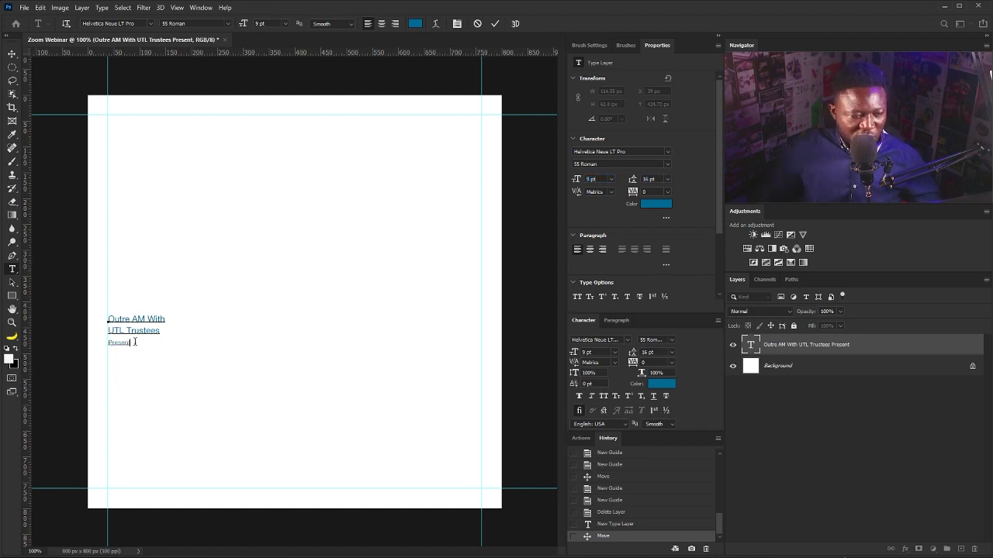
pyautogui.hotkey('ctrl', 'a')
pyautogui.click(654, 181)
pyautogui.write('15')
pyautogui.press('Return')
pyautogui.hotkey('ctrl', 'Return')
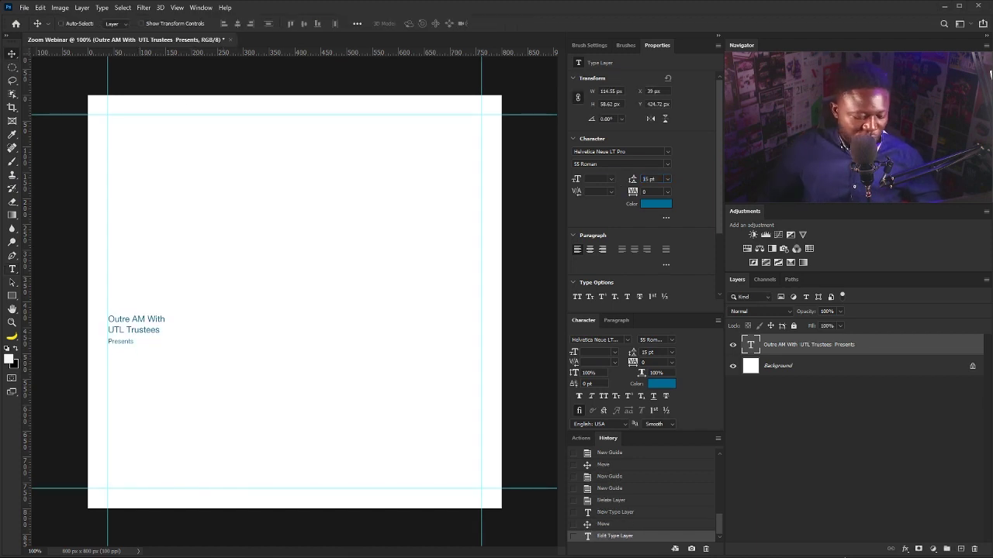
# Add a ZOOM Webinar text layer below Presents in 75 Bold at 24 pt.
pyautogui.click(12, 269)
pyautogui.click(169, 400)
pyautogui.write('ZOOM Webinar')
pyautogui.hotkey('ctrl', 'a')
pyautogui.click(666, 166)
pyautogui.click(621, 432)
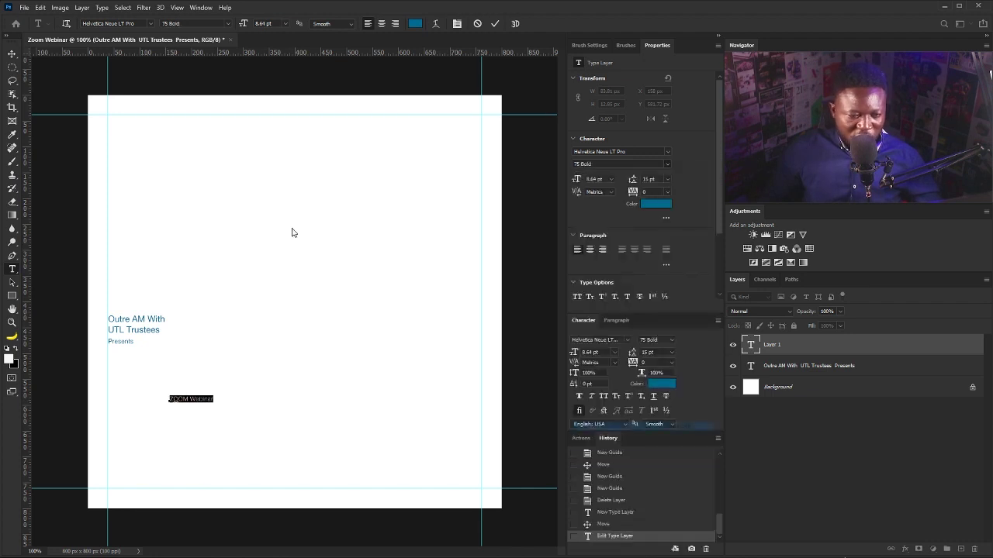
pyautogui.click(612, 180)
pyautogui.click(602, 272)
# Put Webinar on its own line, adjust leading, and align it to the left guide under Presents.
pyautogui.click(228, 396)
pyautogui.press('Return')
pyautogui.hotkey('ctrl', 'a')
pyautogui.click(647, 179)
pyautogui.write('22')
pyautogui.press('Return')
pyautogui.press('Up')
pyautogui.press('Up')
pyautogui.press('Up')
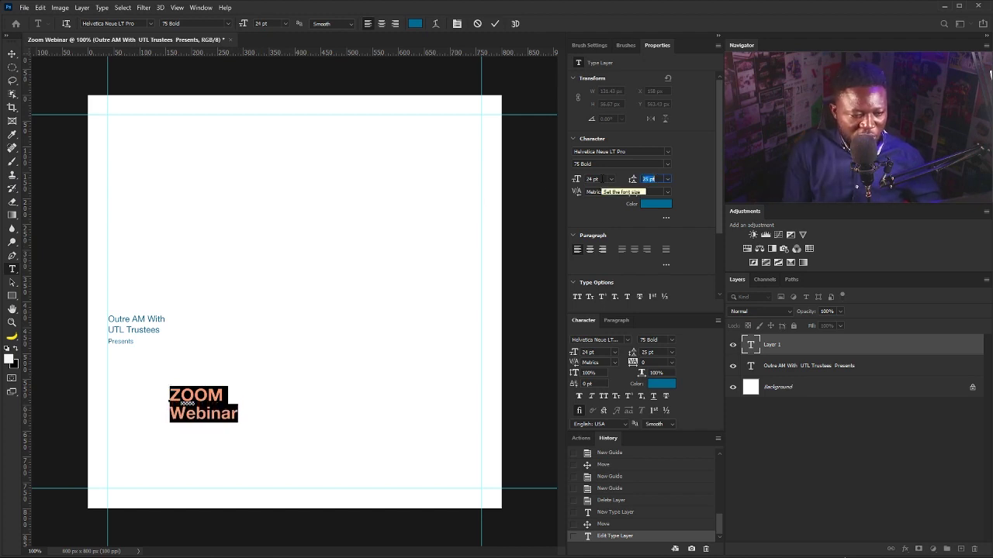
pyautogui.click(12, 54)
pyautogui.moveTo(194, 368); pyautogui.dragTo(132, 335)
# Tighten ZOOM Webinar's tracking to -40 and set its leading to 22 pt.
pyautogui.moveTo(649, 192); pyautogui.dragTo(623, 194)
pyautogui.press('Down')
pyautogui.press('Down')
pyautogui.click(644, 179)
pyautogui.press('Down')
pyautogui.press('Down')
pyautogui.press('Down')
pyautogui.click(279, 404)
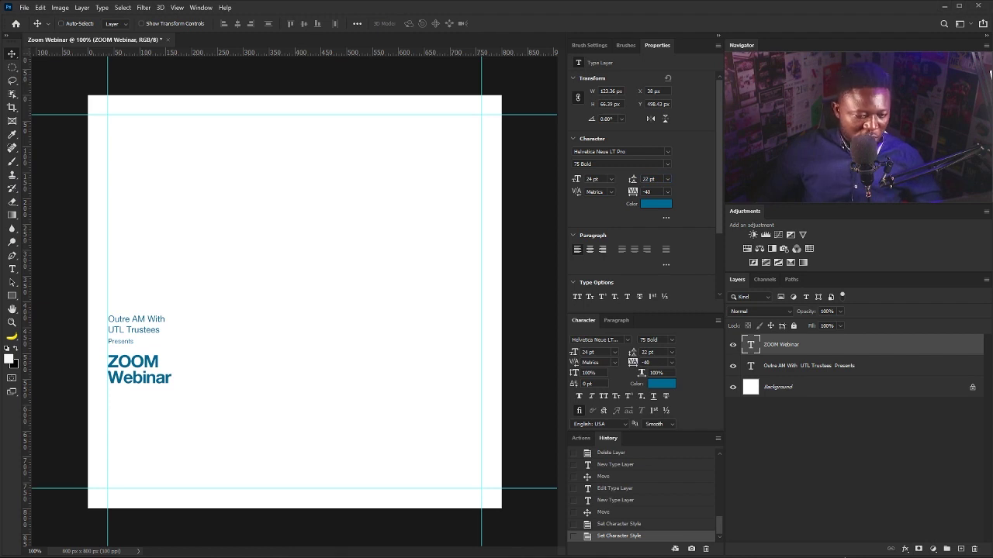
pyautogui.click(13, 269)
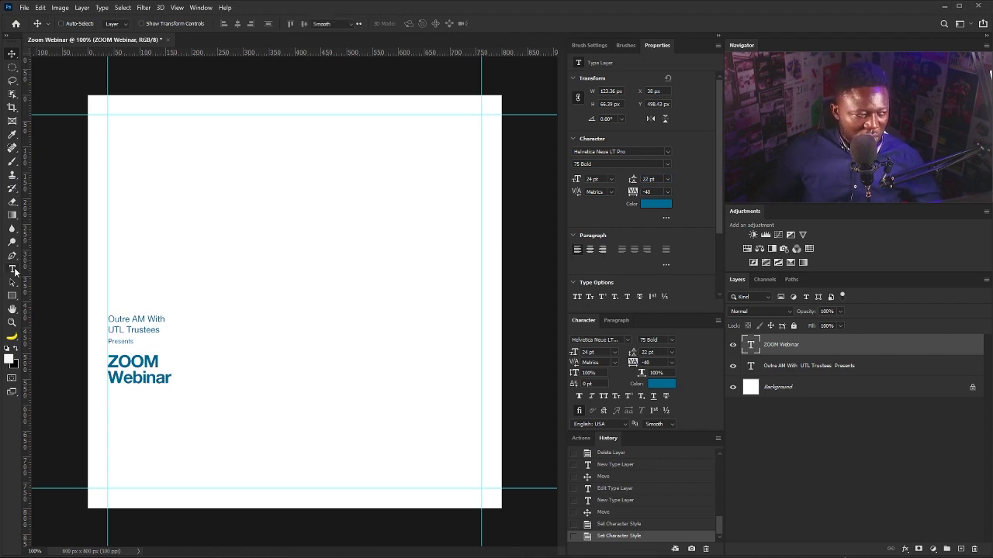
# Paste The Importance of Estate Planning, split before 'of', and increase its leading.
pyautogui.click(130, 424)
pyautogui.write('The Importance of Estate Planning')
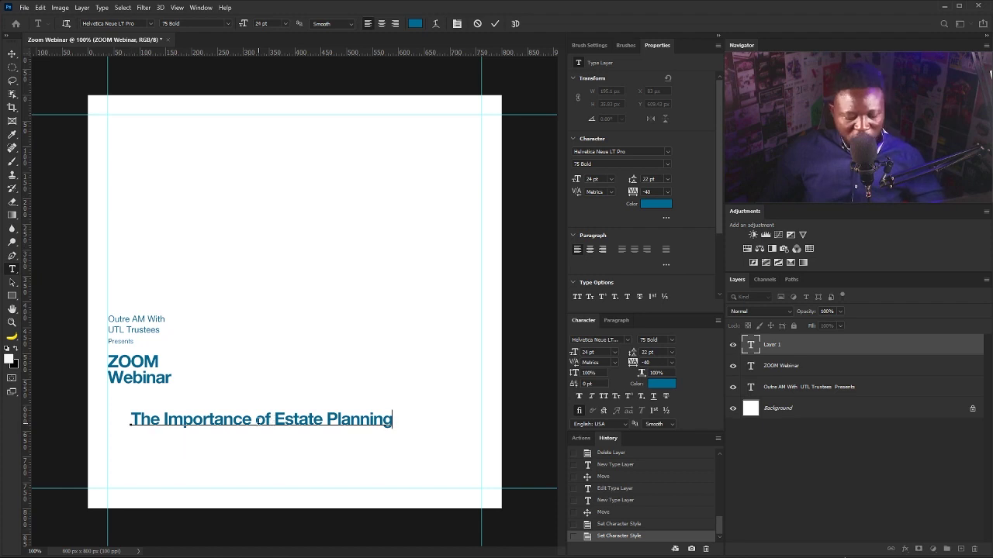
pyautogui.click(255, 419)
pyautogui.press('Return')
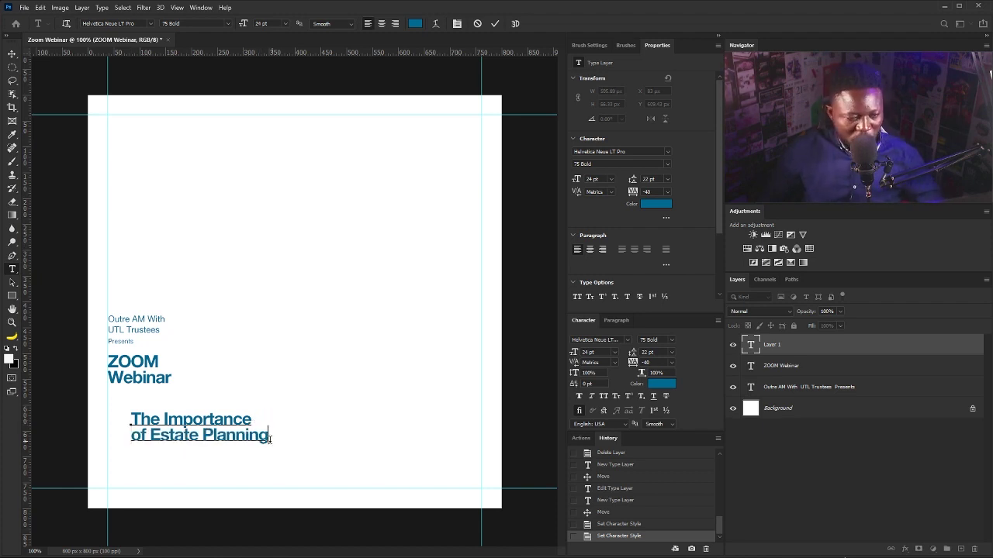
pyautogui.hotkey('ctrl', 'a')
pyautogui.moveTo(622, 185)
pyautogui.mouseDown()
pyautogui.moveTo(631, 181)
pyautogui.moveTo(619, 183)
pyautogui.mouseUp()
pyautogui.press('Up')
pyautogui.press('Up')
pyautogui.press('Up')
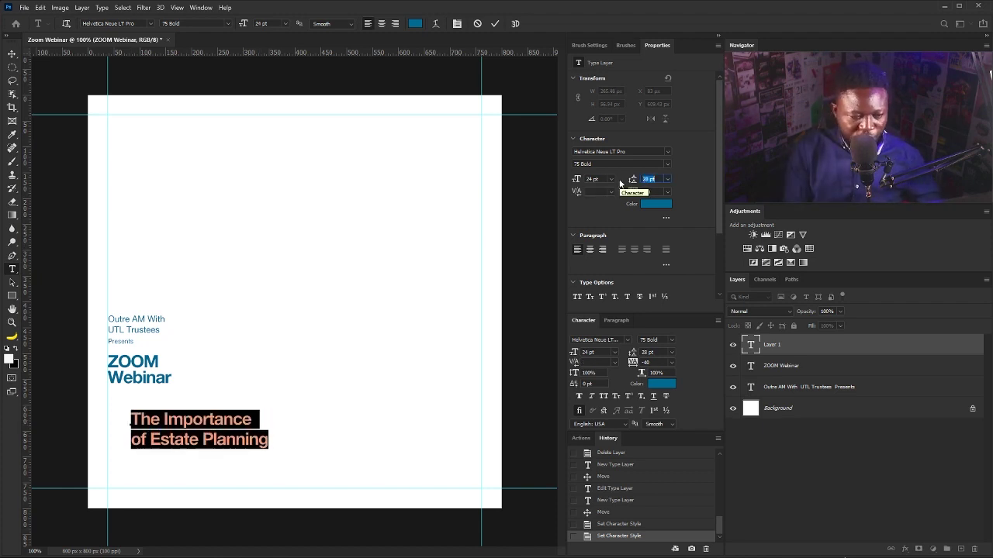
# Move the title under ZOOM Webinar at the left guide and scale it up to about 36 pt.
pyautogui.click(14, 55)
pyautogui.moveTo(221, 461); pyautogui.dragTo(315, 481)
pyautogui.hotkey('ctrl', 't')
pyautogui.moveTo(221, 428); pyautogui.dragTo(222, 424)
pyautogui.press('Return')
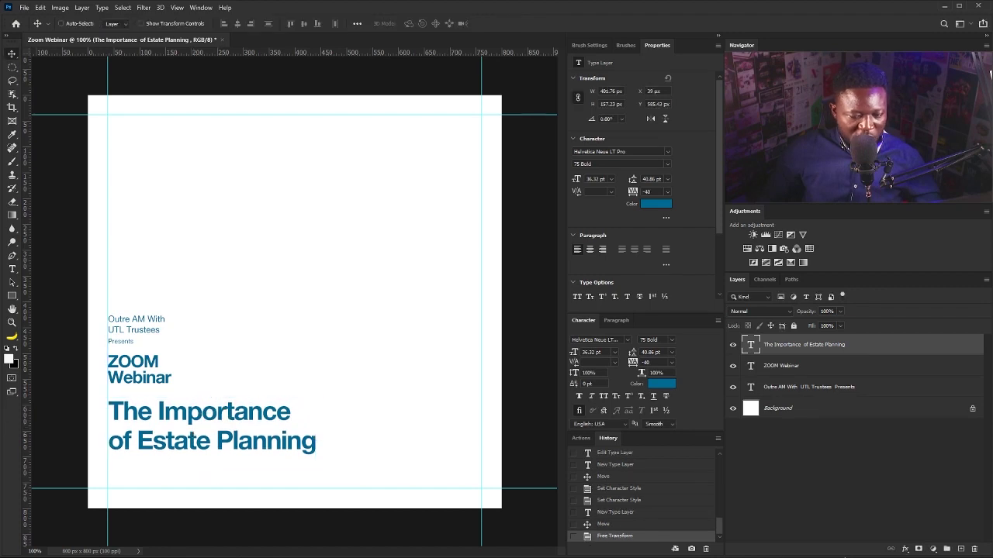
# Place Illustration.jpg scaled to about 606 × 433 px, beneath the text layers, right of the text block.
pyautogui.moveTo(354, 376); pyautogui.dragTo(355, 365)
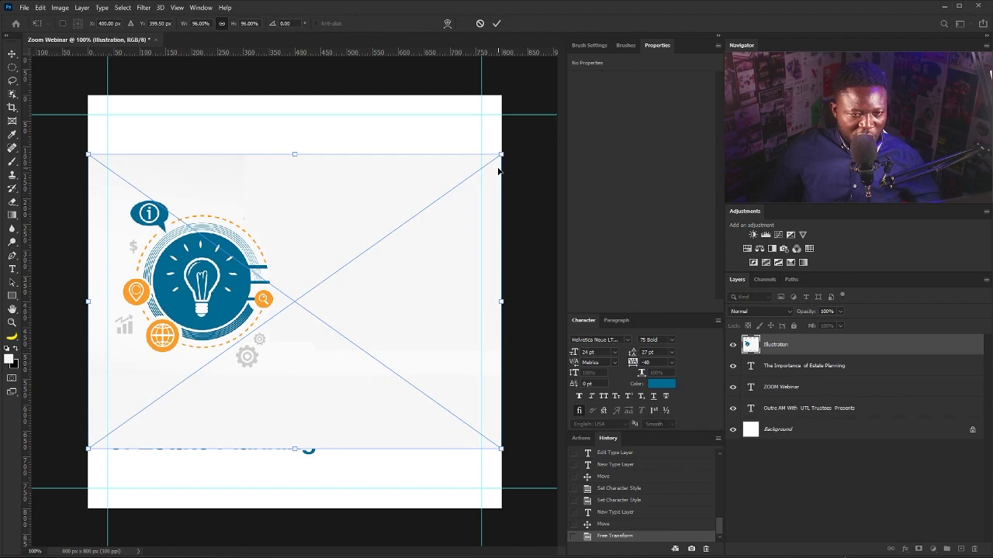
pyautogui.moveTo(501, 156); pyautogui.dragTo(445, 185)
pyautogui.moveTo(227, 312); pyautogui.dragTo(229, 375)
pyautogui.press('Return')
pyautogui.moveTo(802, 349); pyautogui.dragTo(791, 417)
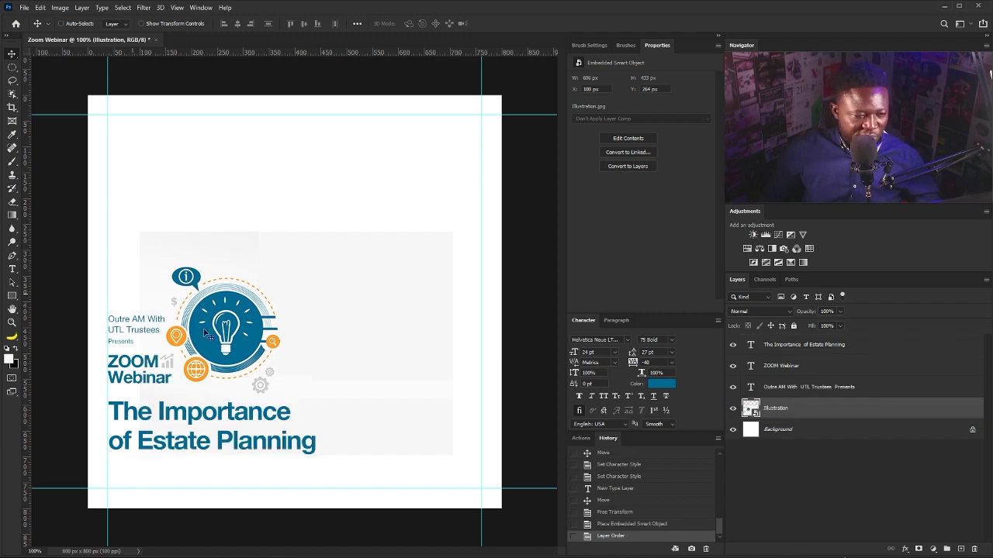
pyautogui.moveTo(235, 362); pyautogui.dragTo(242, 336)
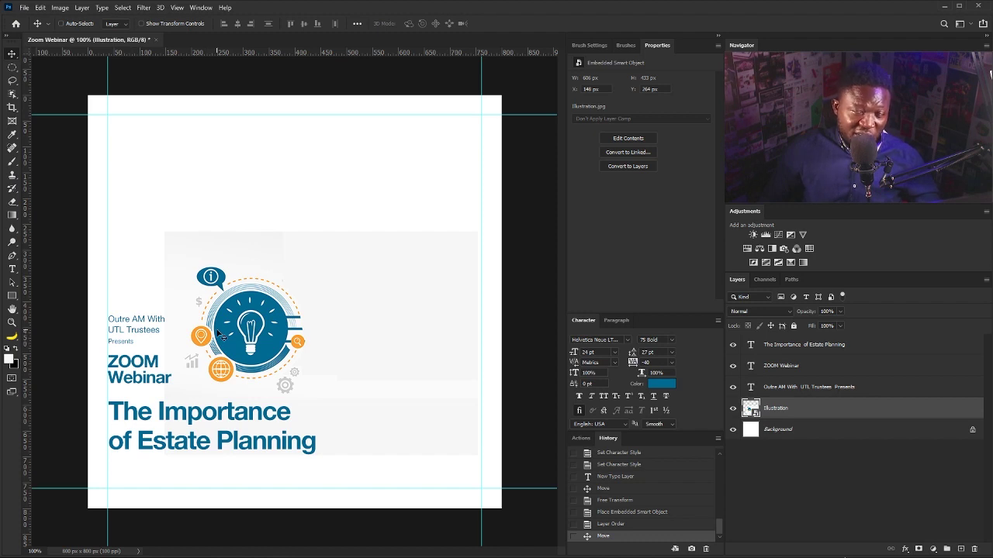
pyautogui.moveTo(245, 341); pyautogui.dragTo(245, 352)
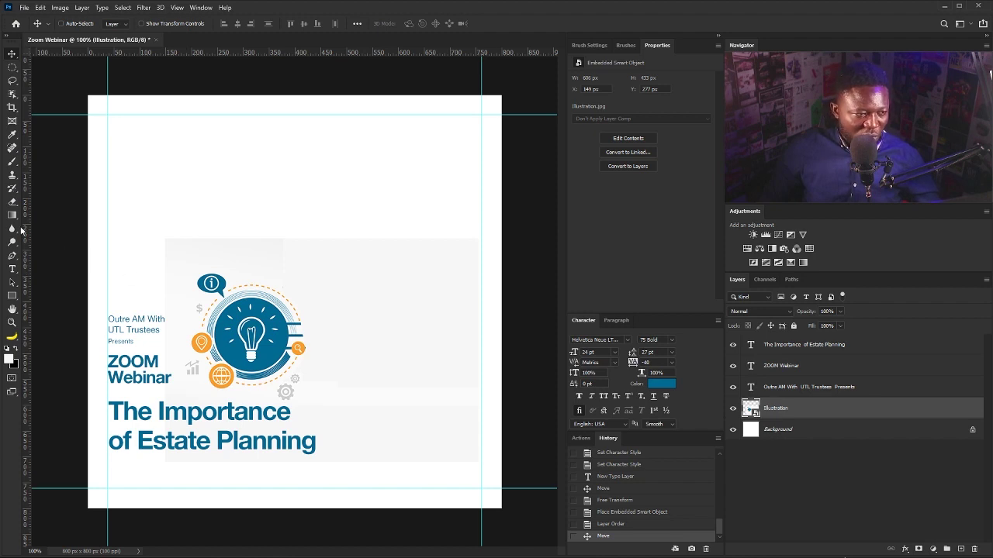
# Sample the light grey from the canvas and fill a new BG layer above Background with it.
pyautogui.click(12, 135)
pyautogui.click(403, 303)
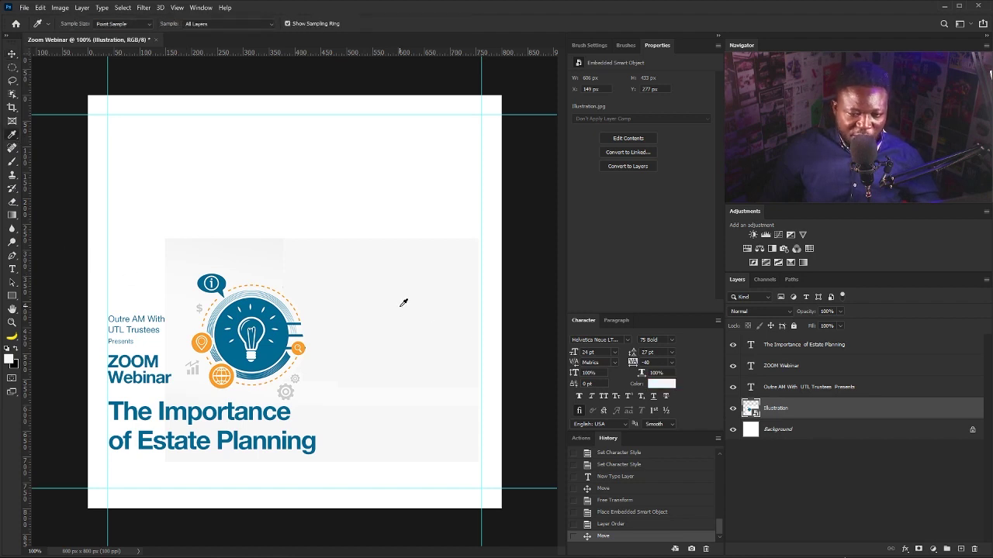
pyautogui.click(821, 432)
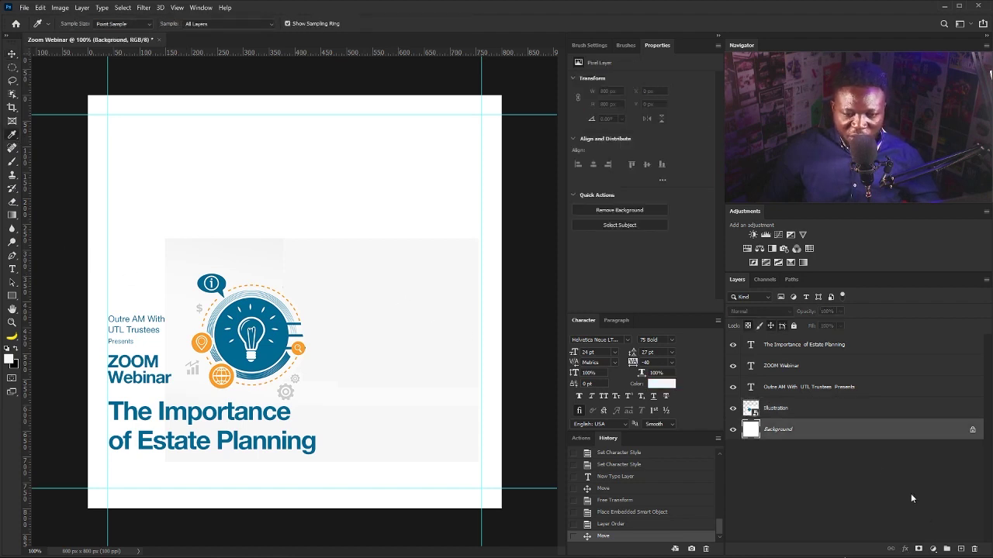
pyautogui.keyDown('alt'); pyautogui.click(961, 549); pyautogui.keyUp('alt')
pyautogui.write('BG')
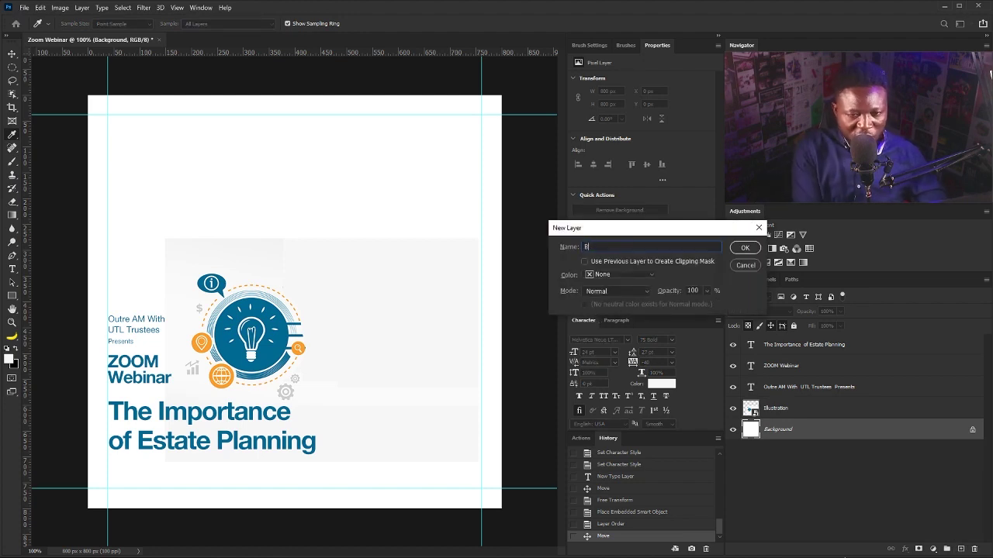
pyautogui.press('Return')
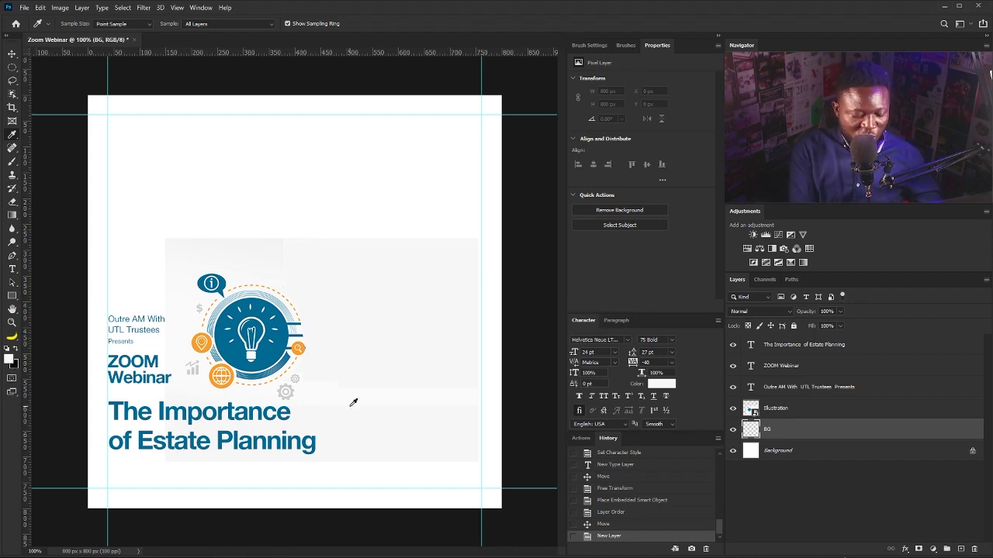
pyautogui.hotkey('alt', 'BackSpace')
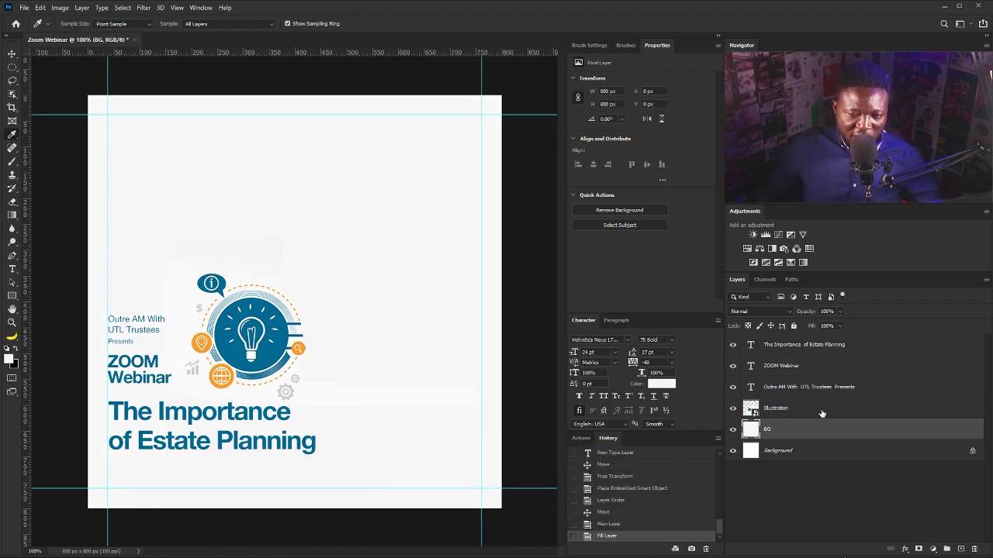
pyautogui.press('v')
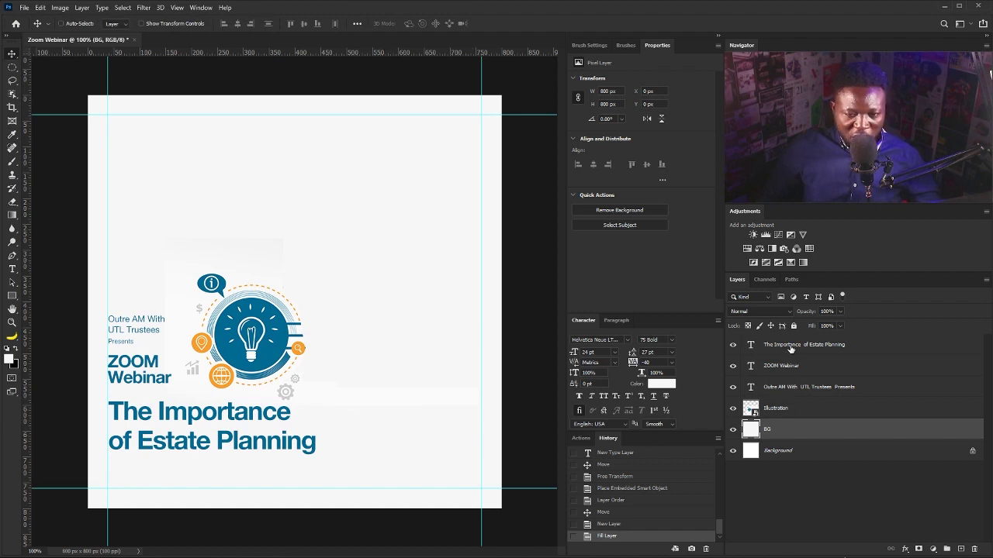
# Recolour 'Estate Planning' in the title with orange sampled from the lightbulb artwork.
pyautogui.click(769, 348)
pyautogui.doubleClick(750, 346)
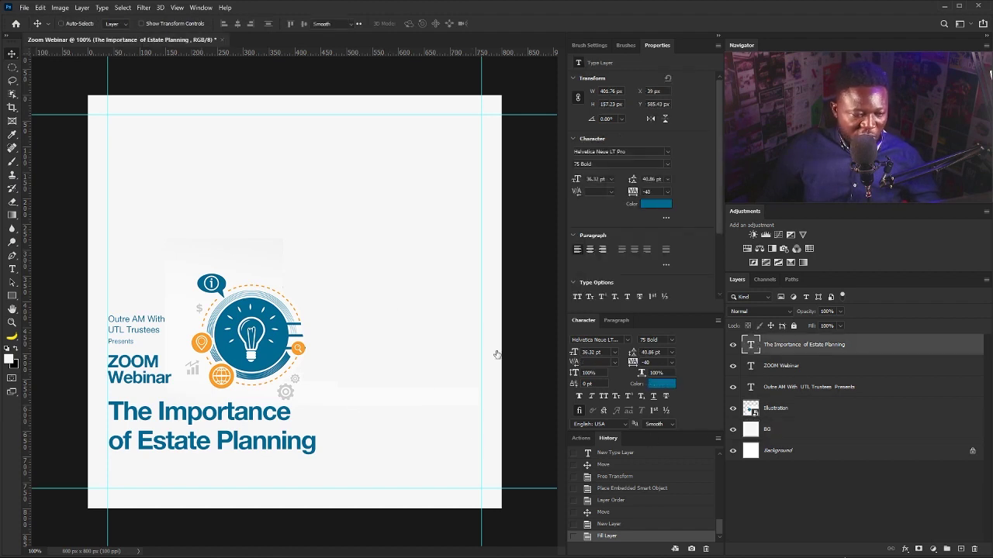
pyautogui.moveTo(136, 441); pyautogui.dragTo(330, 440)
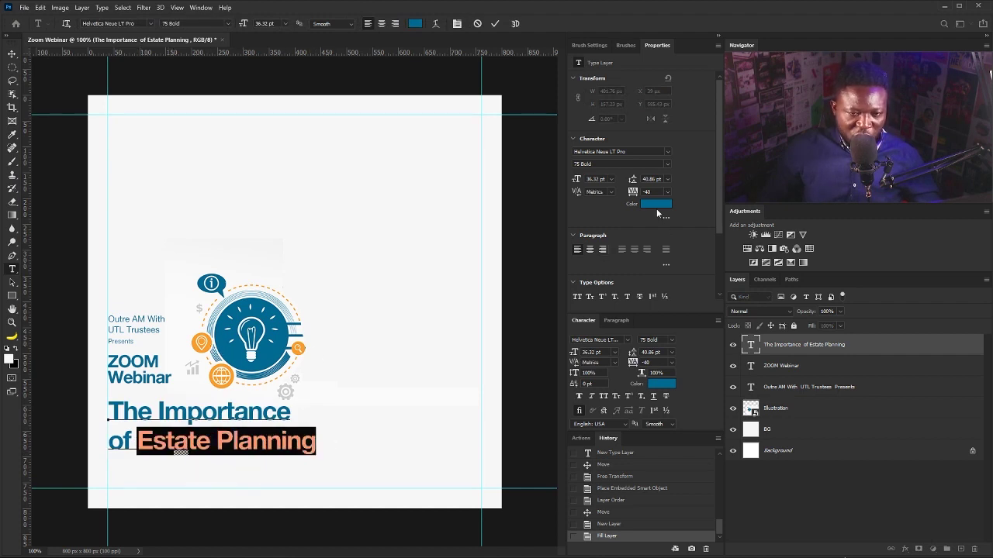
pyautogui.click(656, 204)
pyautogui.click(300, 346)
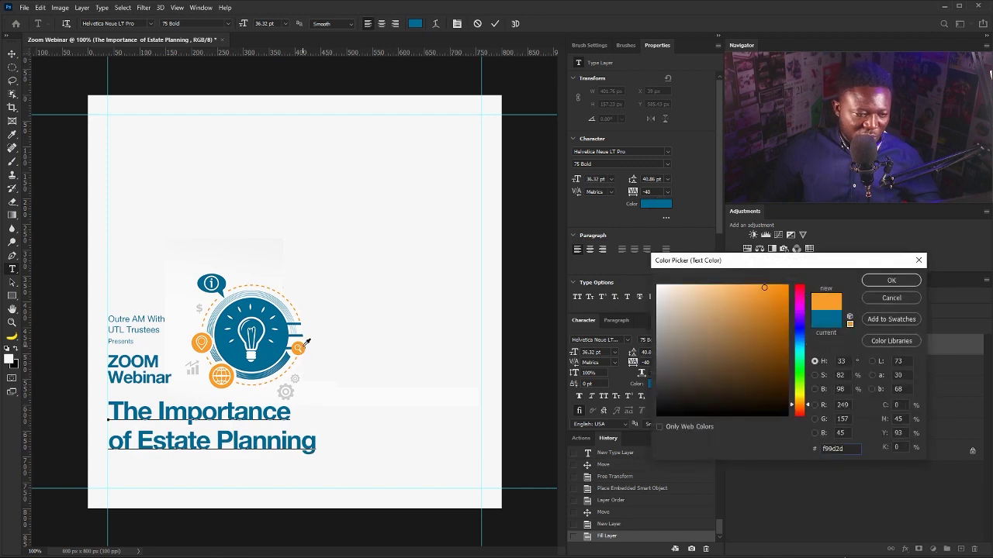
pyautogui.click(891, 281)
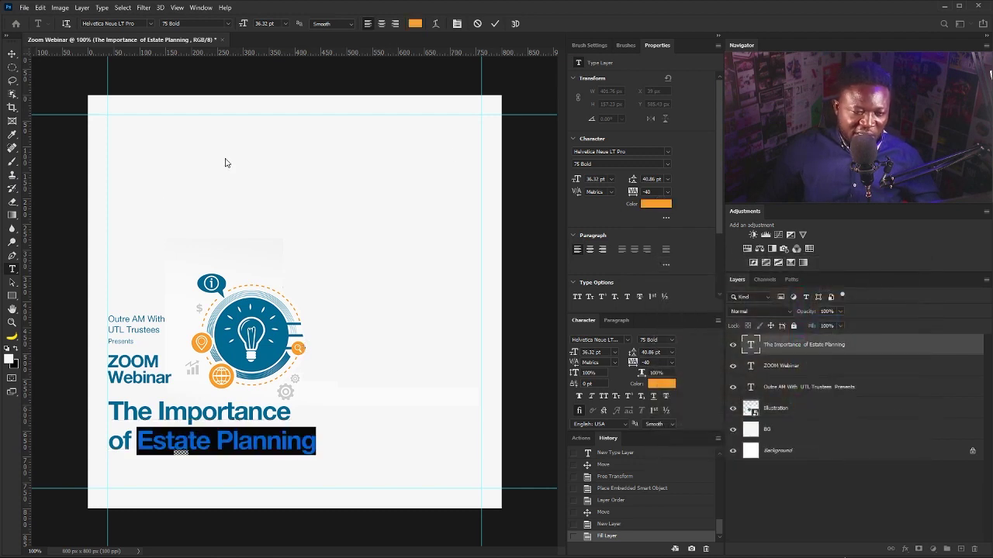
pyautogui.click(13, 55)
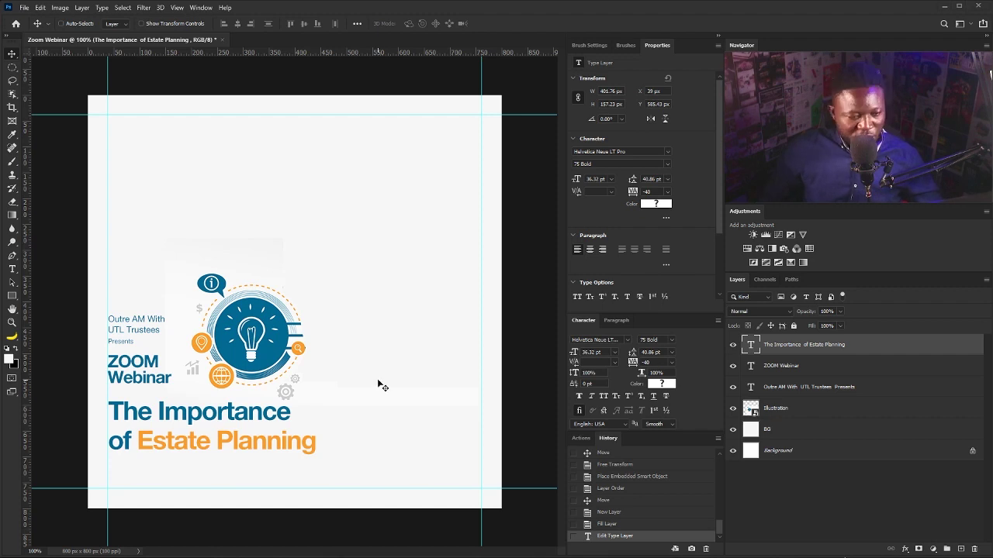
# Paste the registration line, move it to the flyer's bottom, and set it to 16 pt.
pyautogui.click(13, 269)
pyautogui.click(277, 206)
pyautogui.write('Registration link: Bit.ly/utltrustees')
pyautogui.click(12, 55)
pyautogui.moveTo(420, 203); pyautogui.dragTo(240, 494)
pyautogui.click(611, 179)
pyautogui.click(602, 256)
pyautogui.click(612, 179)
pyautogui.click(602, 255)
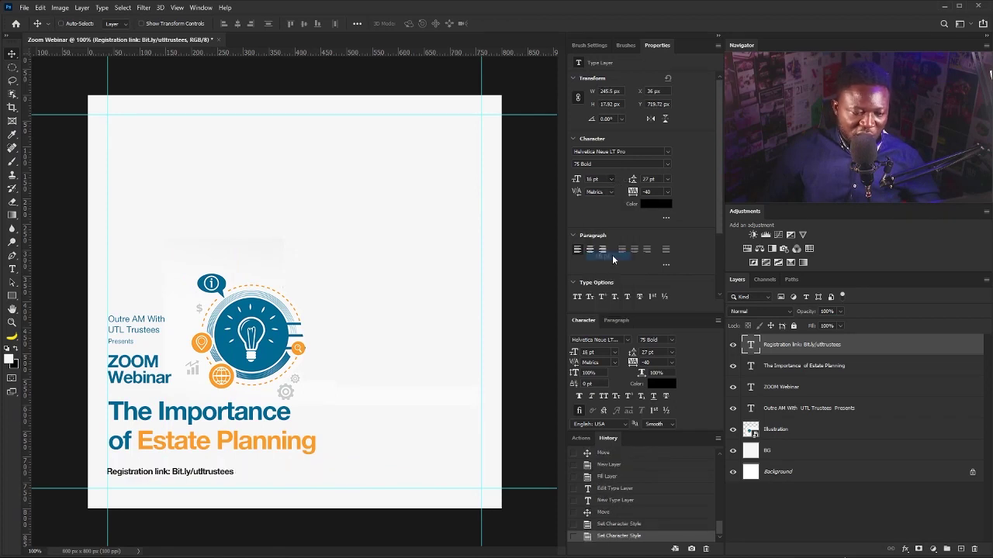
# Set the Bit.ly/utltrustees link to 55 Roman and colour the registration text blue.
pyautogui.doubleClick(215, 478)
pyautogui.moveTo(194, 470); pyautogui.dragTo(314, 470)
pyautogui.click(667, 164)
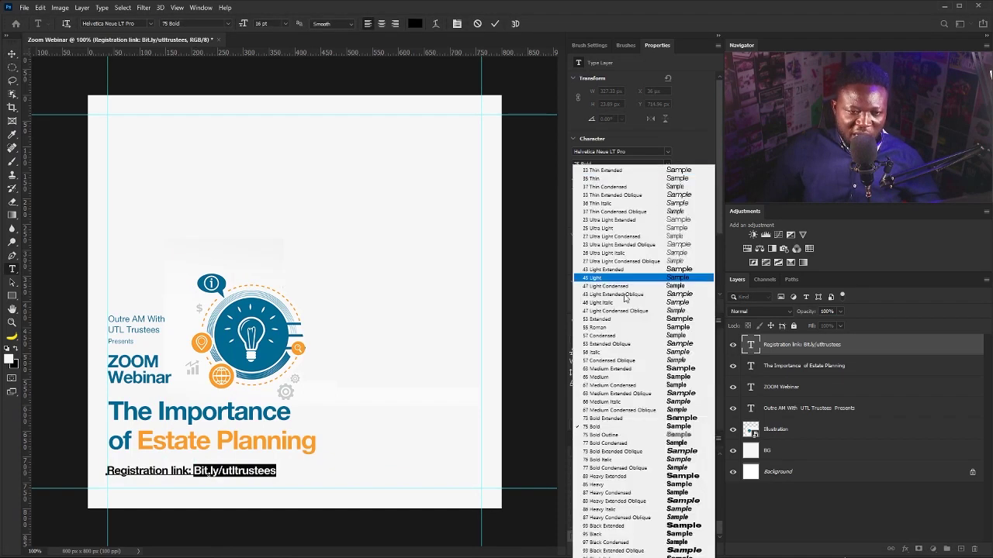
pyautogui.click(606, 327)
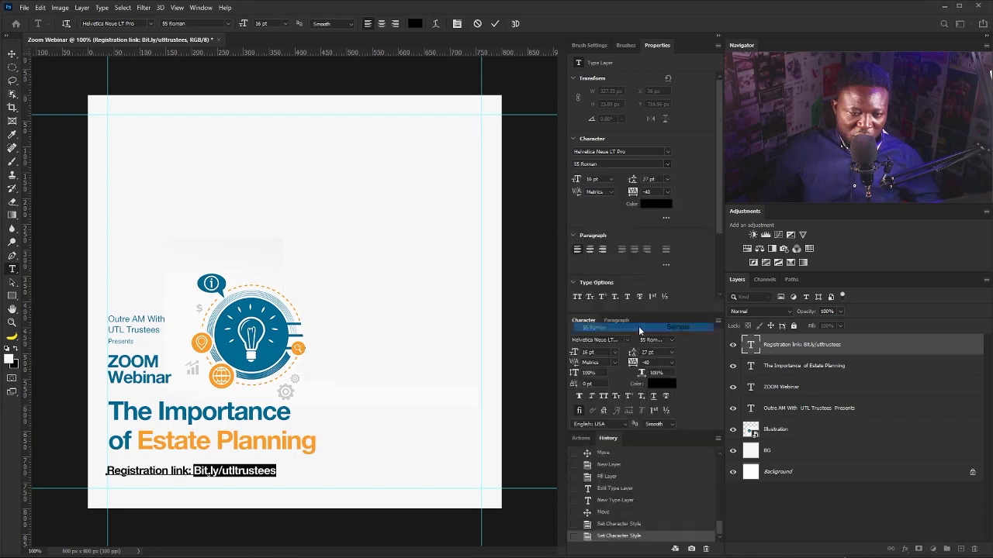
pyautogui.click(12, 54)
pyautogui.click(655, 203)
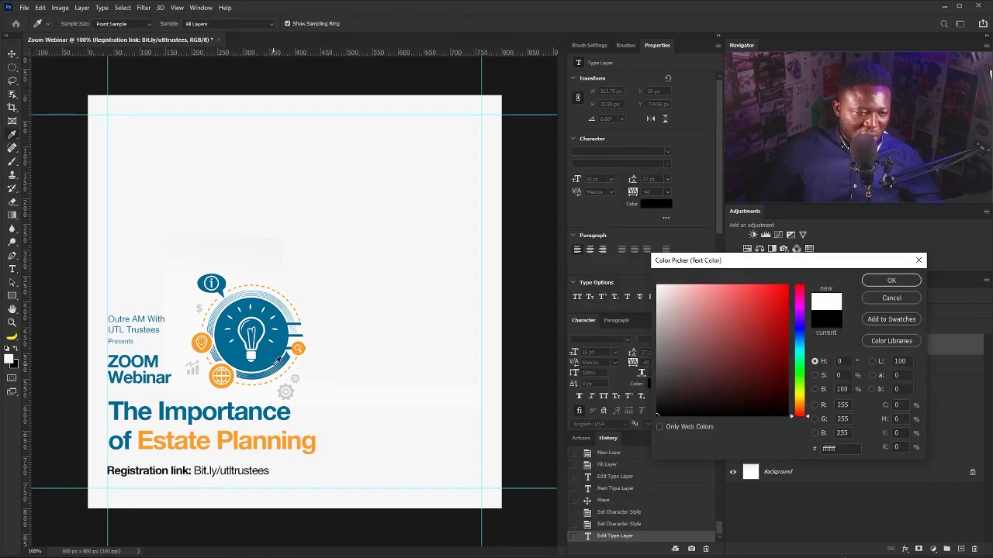
pyautogui.click(248, 333)
pyautogui.click(885, 282)
# Shrink the registration line slightly and shift all the flyer artwork a bit lower.
pyautogui.hotkey('ctrl', 't')
pyautogui.moveTo(269, 478); pyautogui.dragTo(194, 476)
pyautogui.press('Return')
pyautogui.keyDown('shift'); pyautogui.click(785, 437); pyautogui.keyUp('shift')
pyautogui.moveTo(201, 437); pyautogui.dragTo(197, 439)
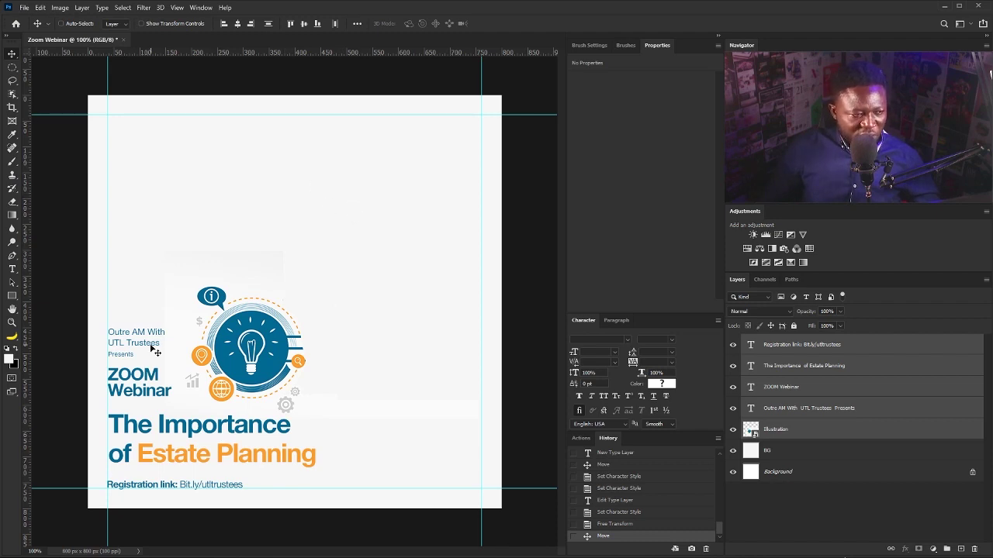
# Draw a #006a92 square at the top centre and enlarge it to 95 × 95 px.
pyautogui.click(13, 295)
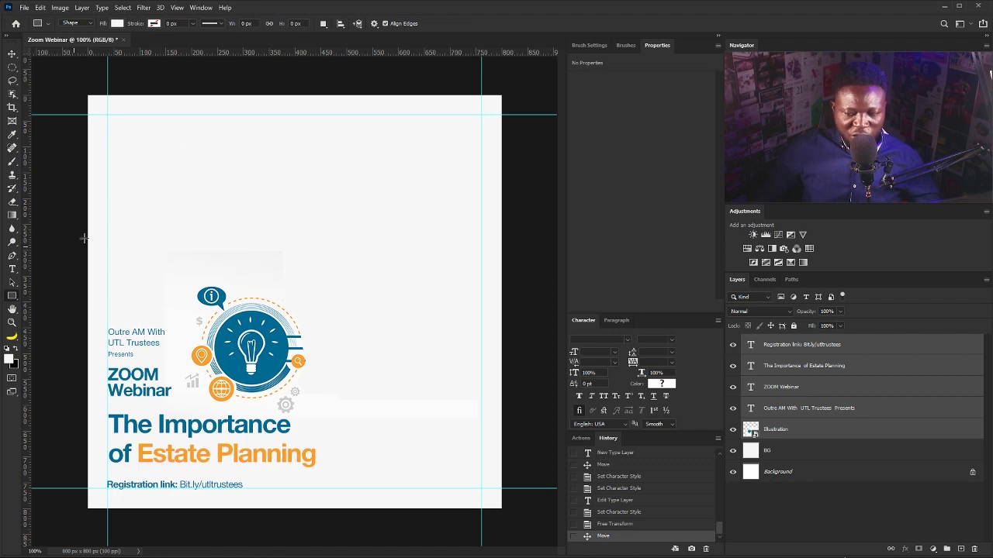
pyautogui.moveTo(283, 116); pyautogui.dragTo(327, 185)
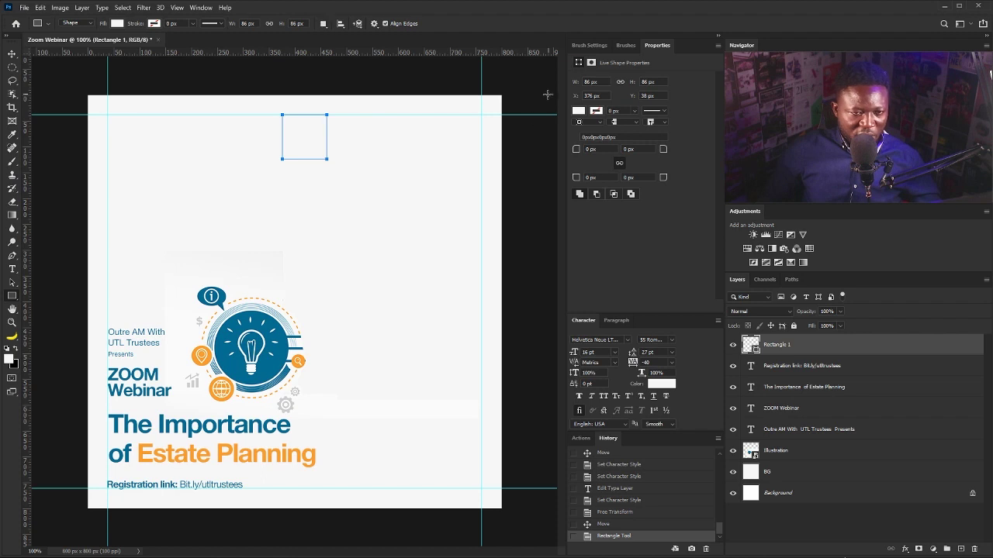
pyautogui.click(578, 111)
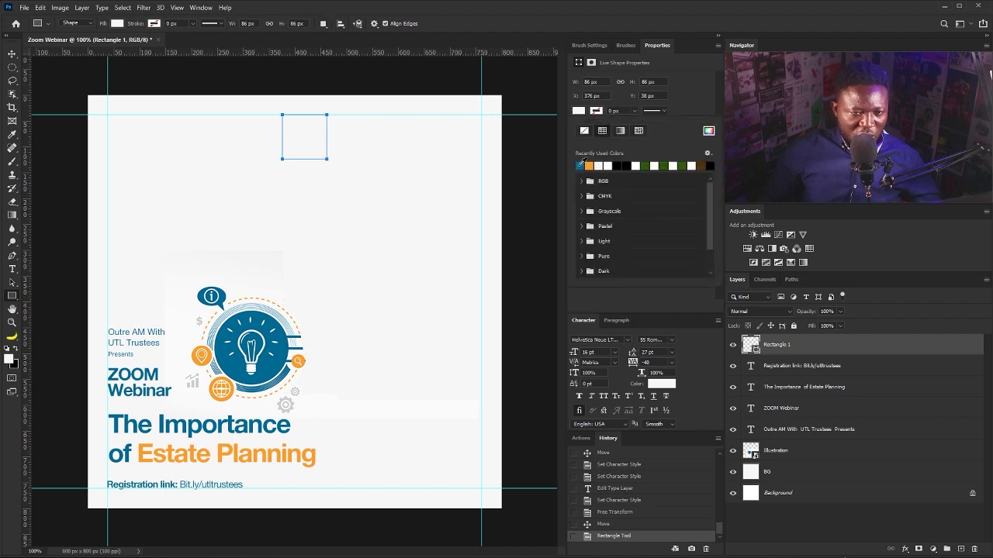
pyautogui.click(580, 165)
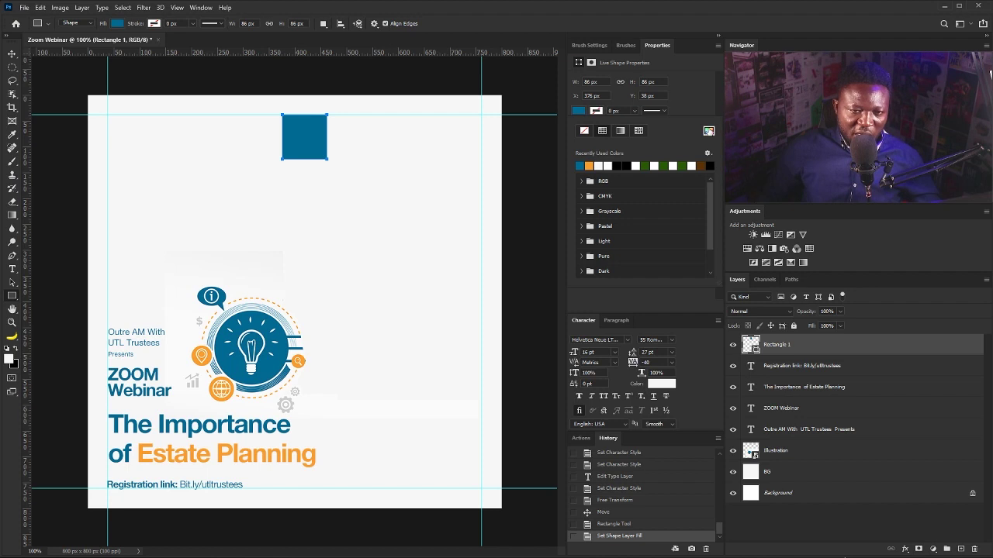
pyautogui.click(708, 132)
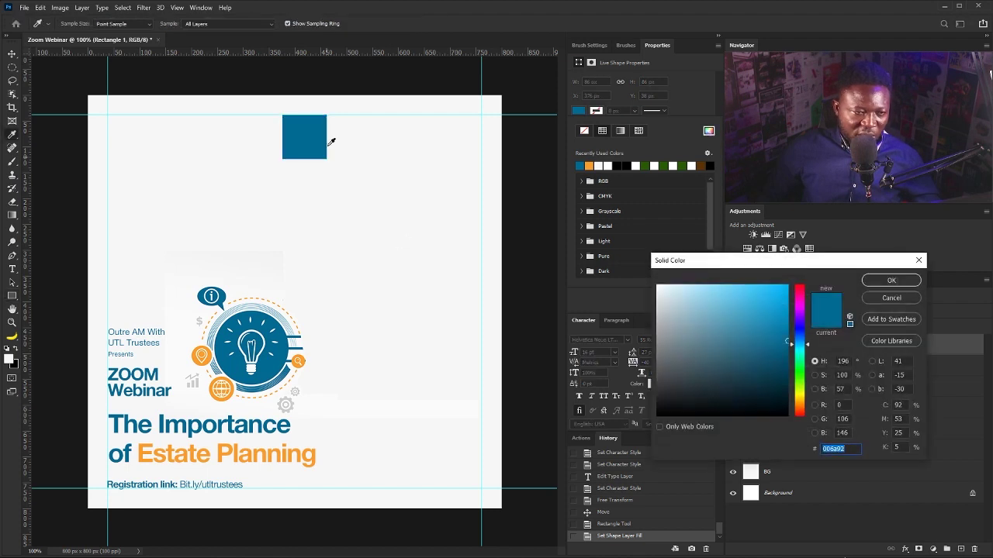
pyautogui.click(891, 280)
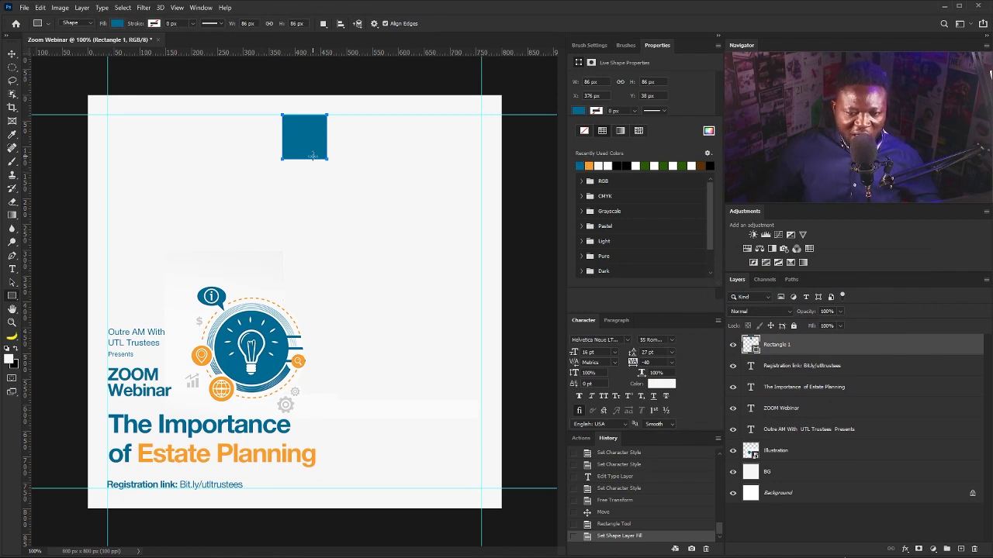
pyautogui.hotkey('ctrl', 't')
pyautogui.moveTo(327, 160); pyautogui.dragTo(332, 165)
pyautogui.press('Return')
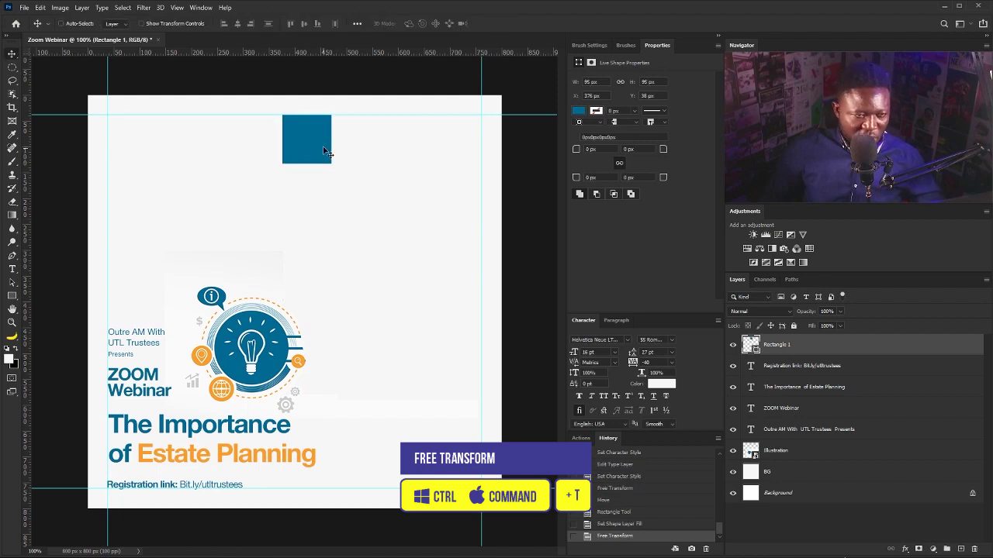
# Draw a thin 95 × 16 px strip below the blue square on a new layer named Gutter.
pyautogui.click(12, 296)
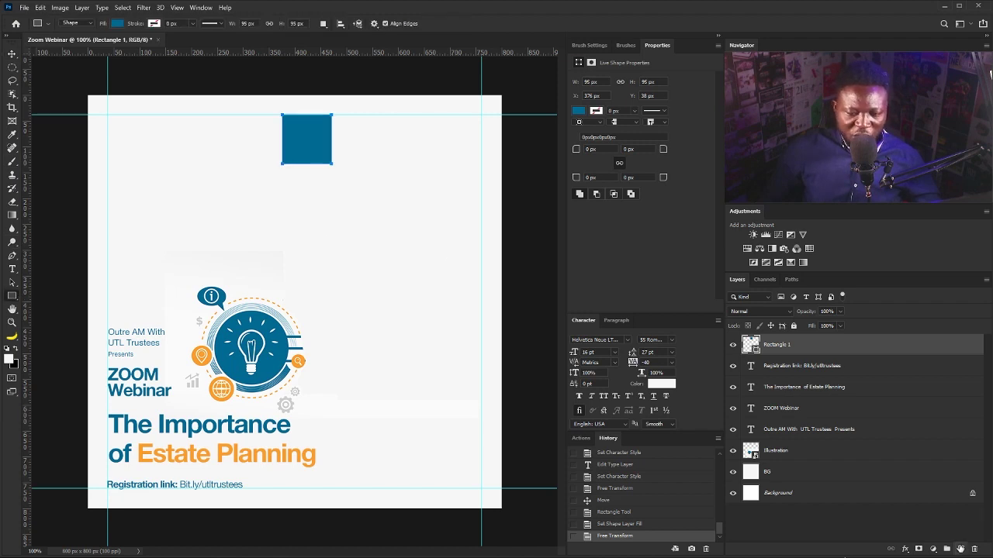
pyautogui.click(960, 548)
pyautogui.doubleClick(769, 346)
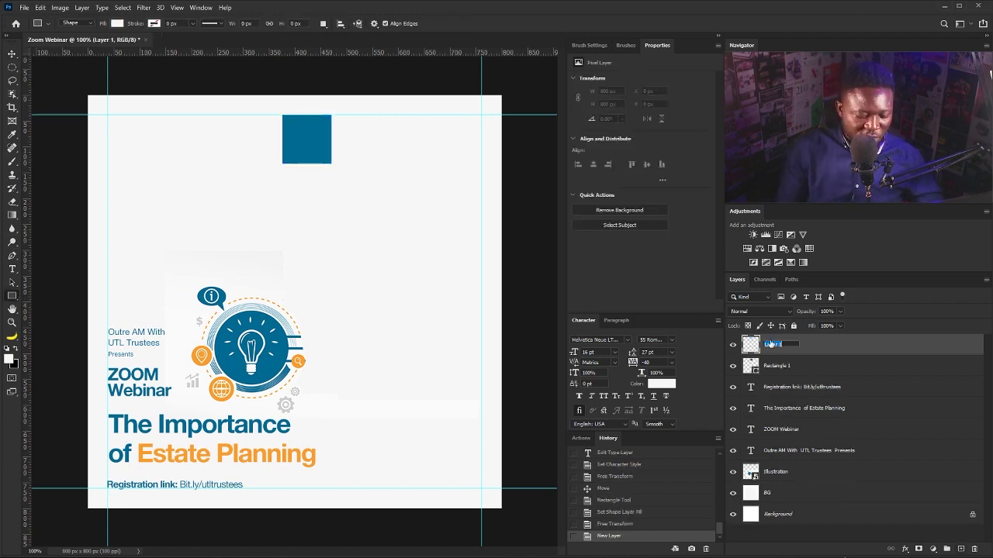
pyautogui.write('Gutter')
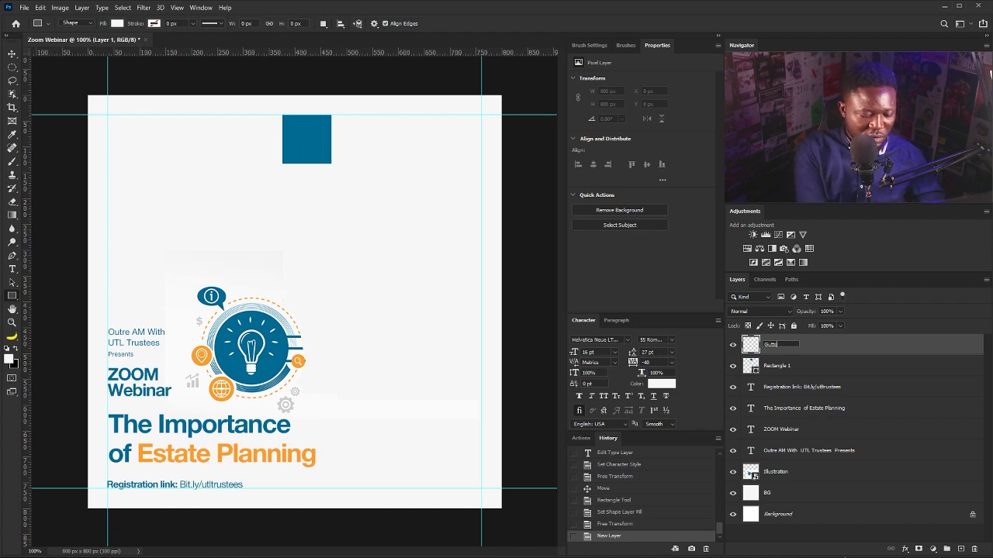
pyautogui.press('Return')
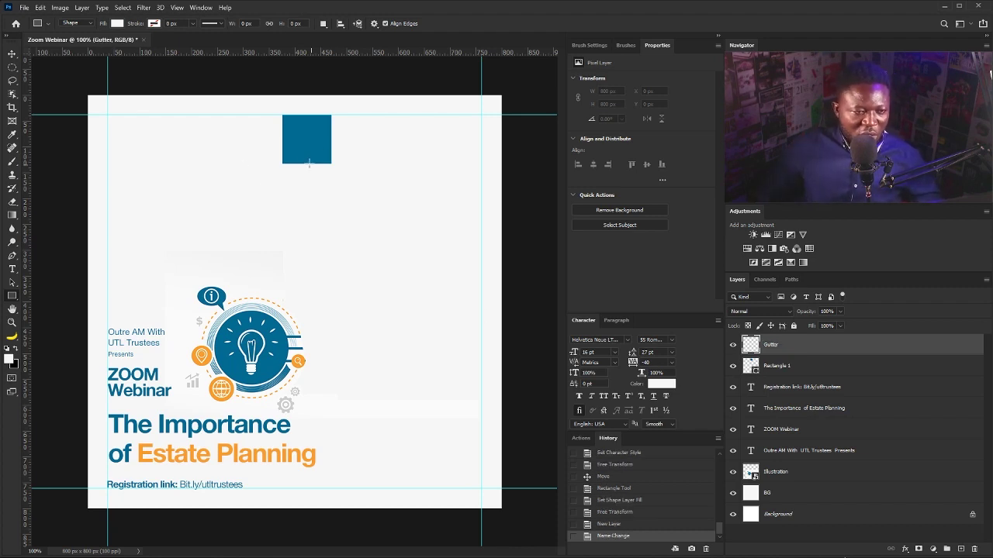
pyautogui.moveTo(282, 163); pyautogui.dragTo(331, 172)
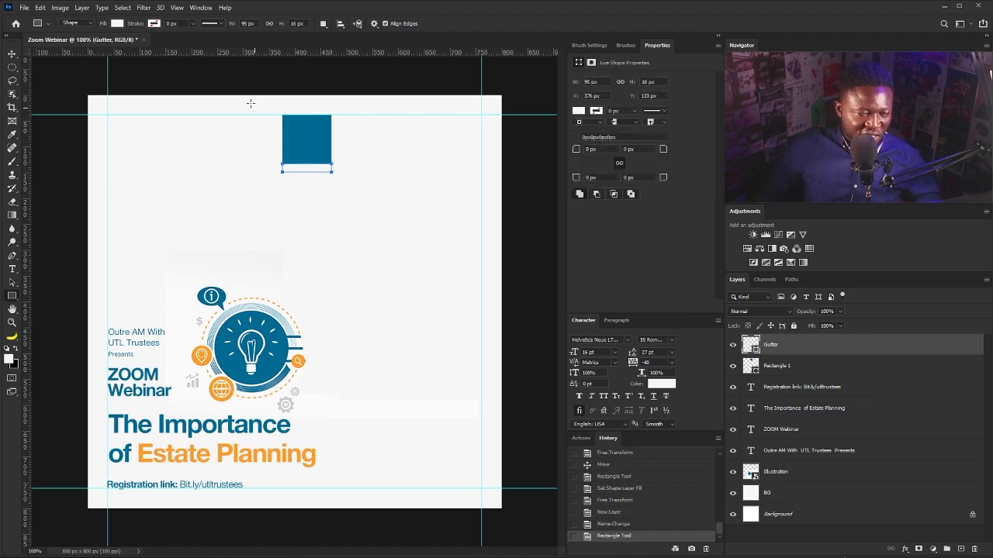
# Add horizontal guides at the strip's top and bottom edges and fill the bar black.
pyautogui.moveTo(360, 53); pyautogui.dragTo(362, 163)
pyautogui.moveTo(375, 61); pyautogui.dragTo(355, 171)
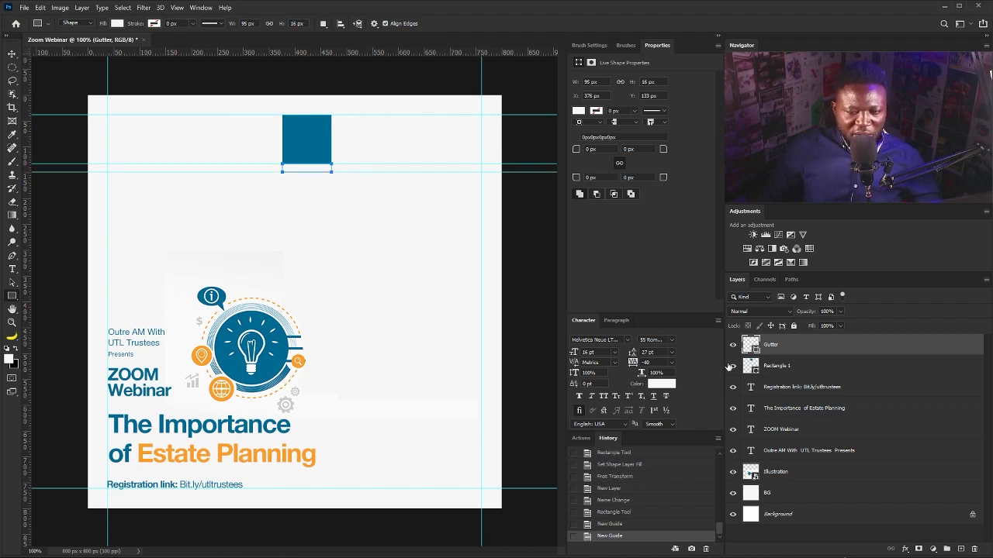
pyautogui.click(577, 111)
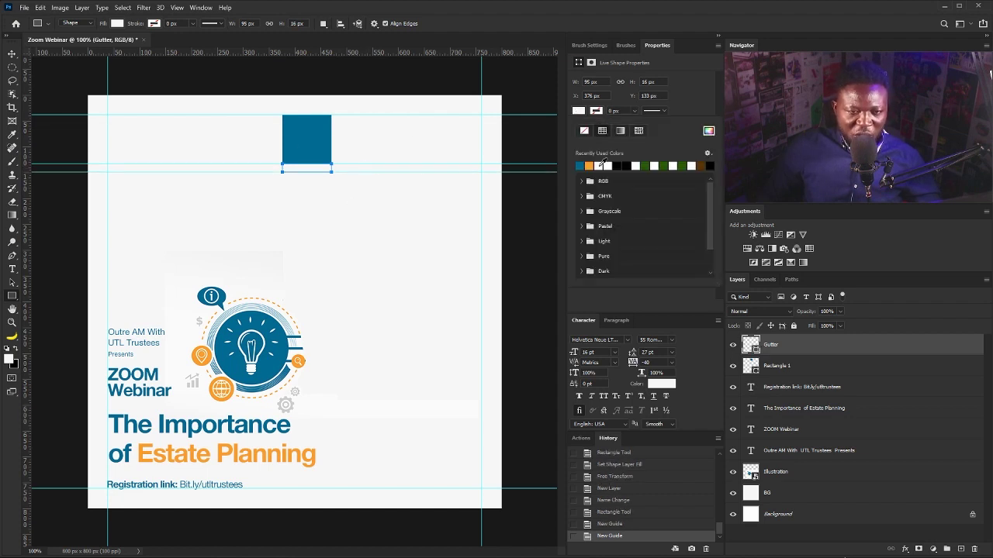
pyautogui.click(623, 165)
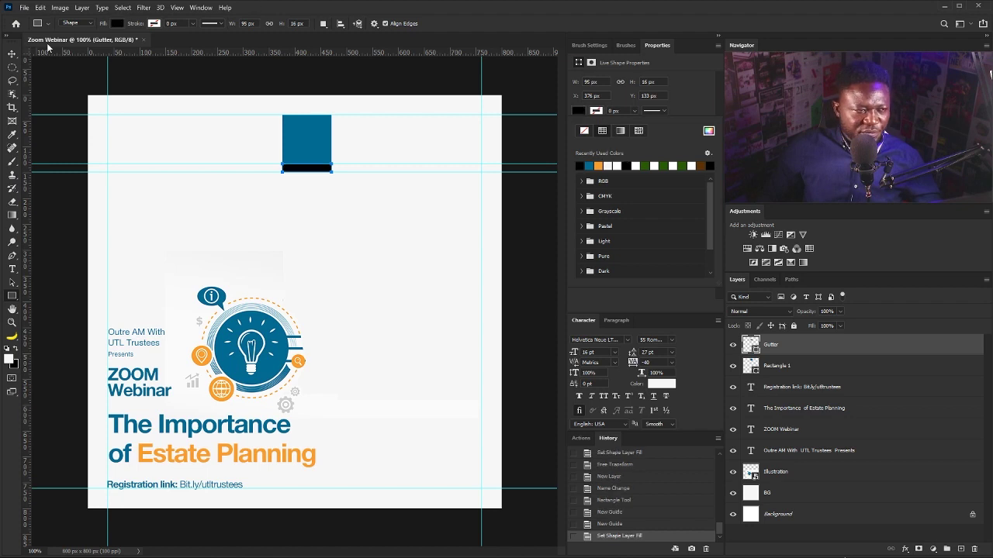
pyautogui.click(11, 55)
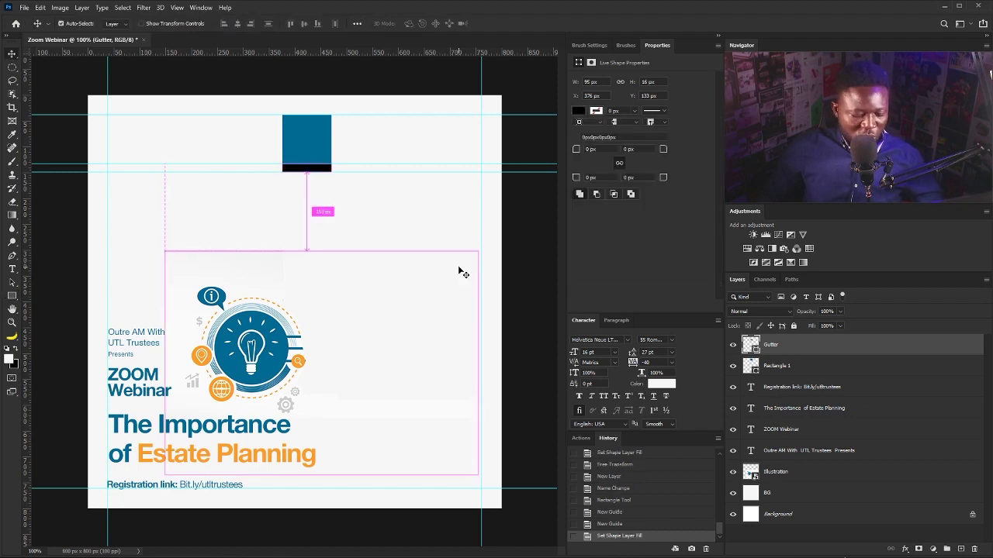
# Rotate the Gutter bar 90° upright and place it against the blue square's right edge.
pyautogui.hotkey('ctrl', 't')
pyautogui.moveTo(351, 153); pyautogui.dragTo(326, 197)
pyautogui.moveTo(307, 158); pyautogui.dragTo(339, 134)
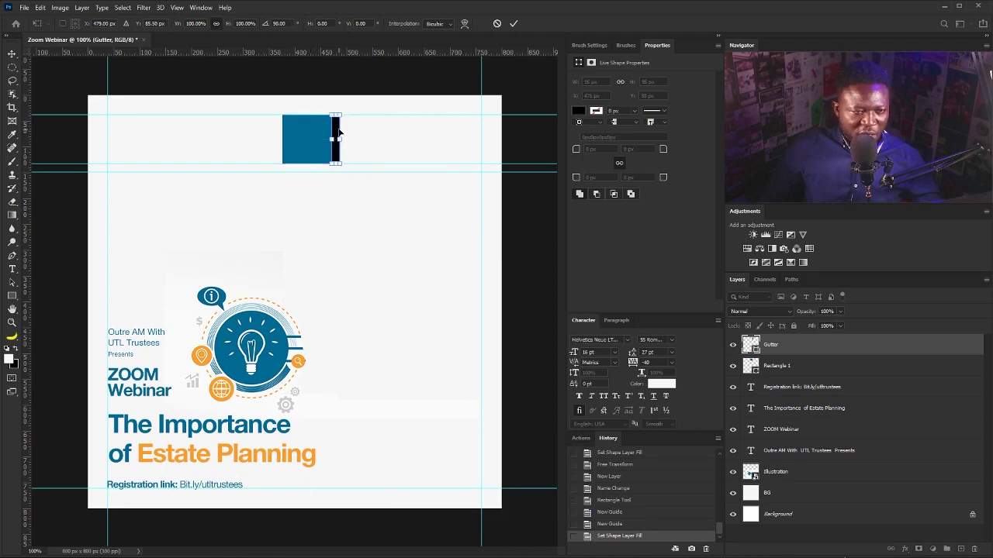
pyautogui.press('Return')
# Duplicate the blue square beside the gutter and add vertical guides at the gutter's edges.
pyautogui.moveTo(772, 364); pyautogui.dragTo(959, 546)
pyautogui.moveTo(310, 155); pyautogui.dragTo(362, 152)
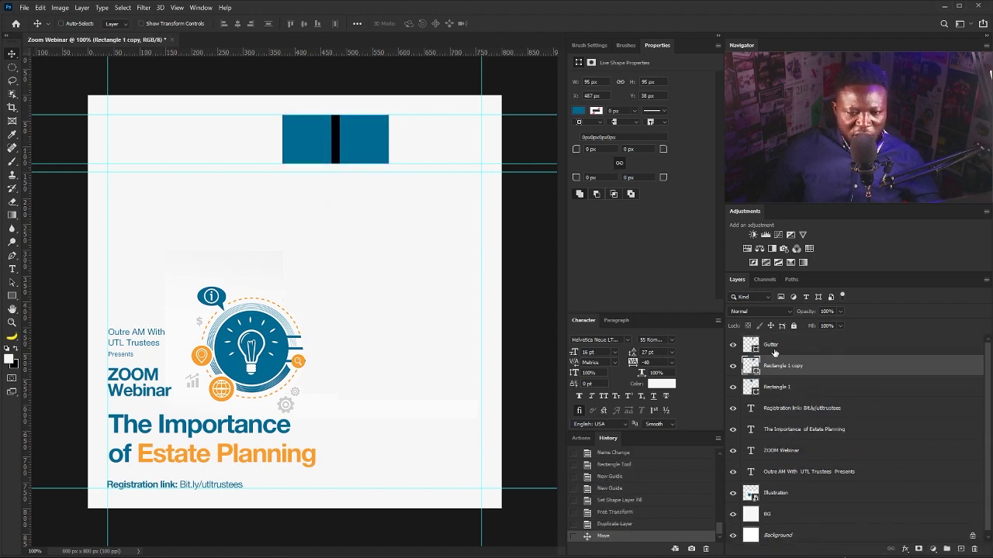
pyautogui.click(328, 159)
pyautogui.moveTo(25, 283); pyautogui.dragTo(331, 279)
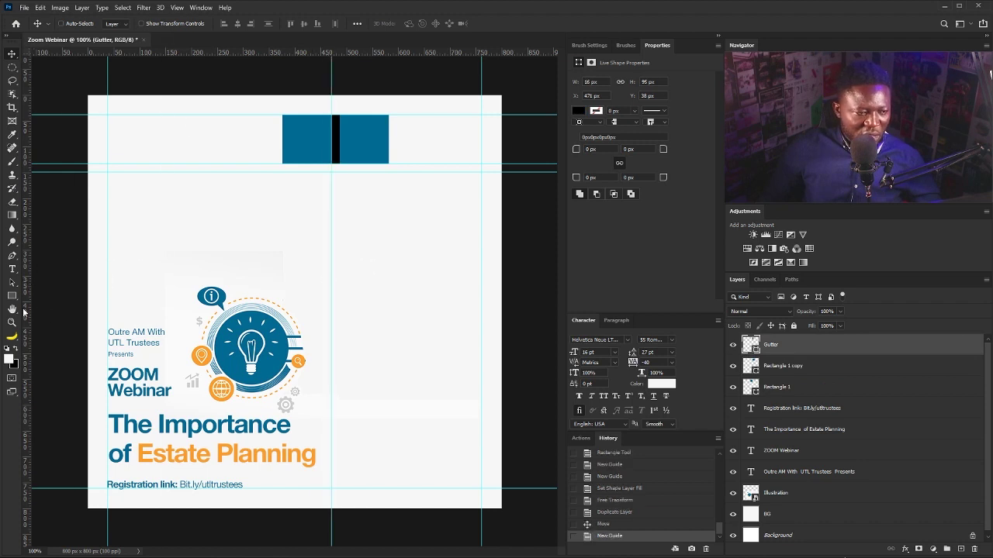
pyautogui.moveTo(28, 311); pyautogui.dragTo(340, 295)
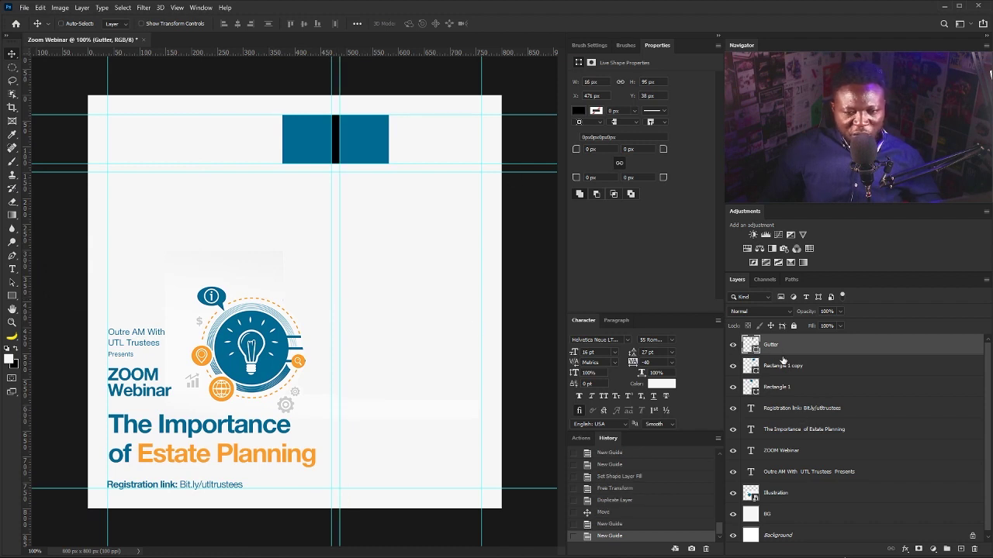
# Move both squares and the gutter toward the right edge, shifting the guides to match.
pyautogui.keyDown('shift'); pyautogui.click(785, 388); pyautogui.keyUp('shift')
pyautogui.moveTo(378, 138); pyautogui.dragTo(471, 154)
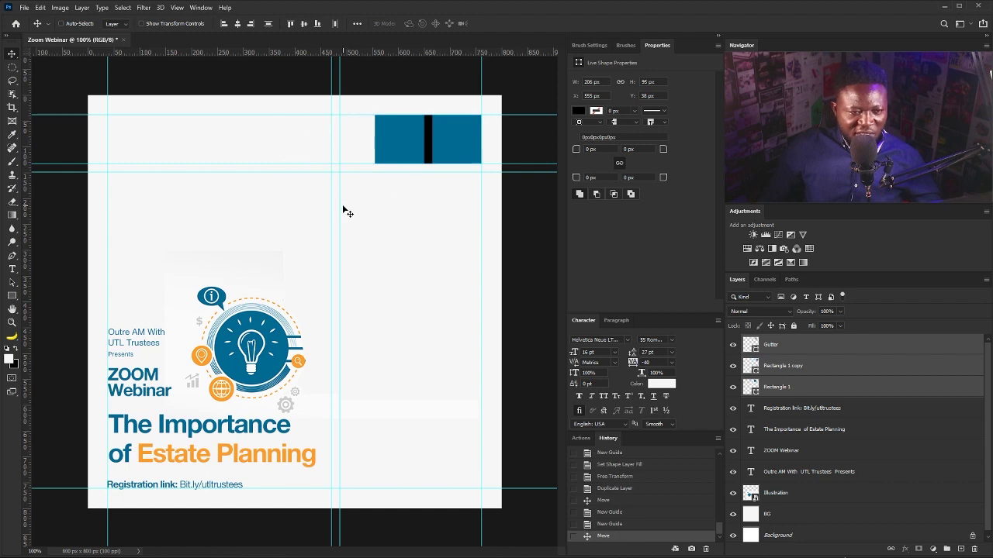
pyautogui.moveTo(341, 207); pyautogui.dragTo(432, 211)
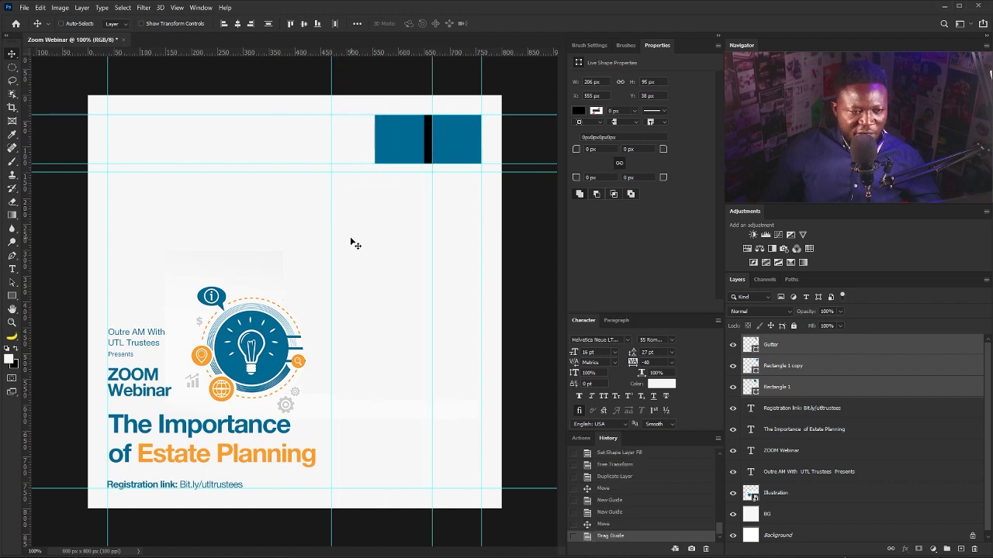
pyautogui.moveTo(330, 241); pyautogui.dragTo(424, 251)
# Move the gutter to the squares' left side and add vertical guides at its edges.
pyautogui.rightClick(431, 139)
pyautogui.click(446, 143)
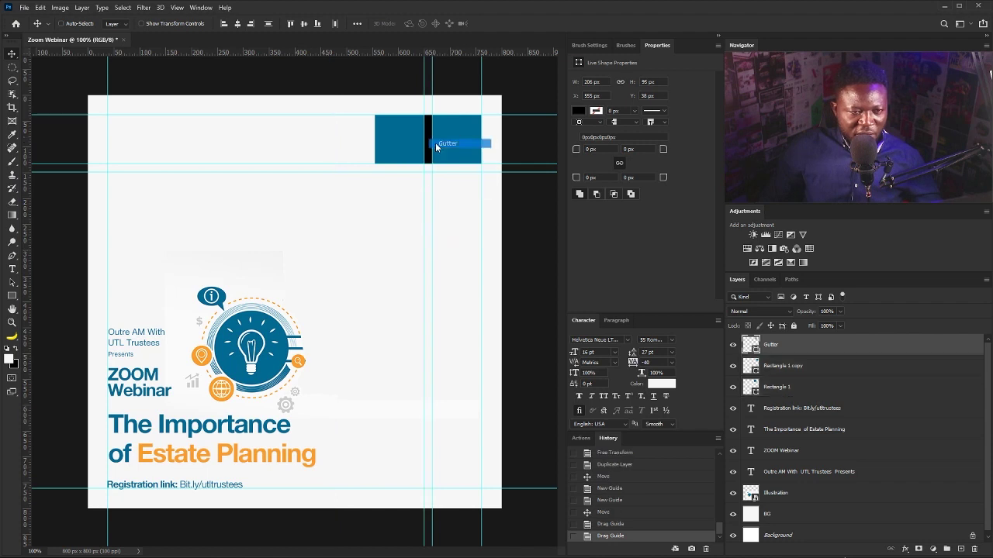
pyautogui.moveTo(434, 146); pyautogui.dragTo(377, 148)
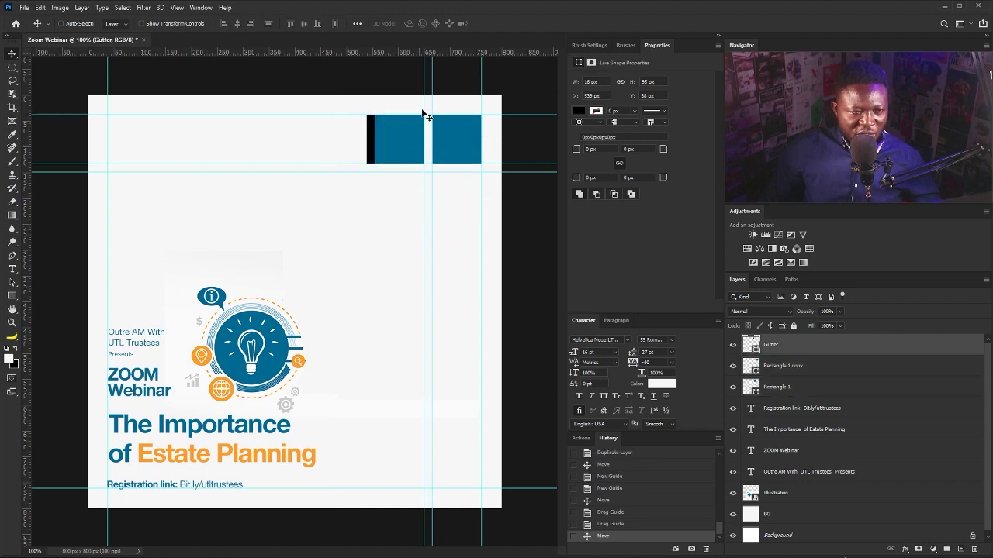
pyautogui.moveTo(25, 213); pyautogui.dragTo(375, 198)
pyautogui.moveTo(26, 235); pyautogui.dragTo(367, 226)
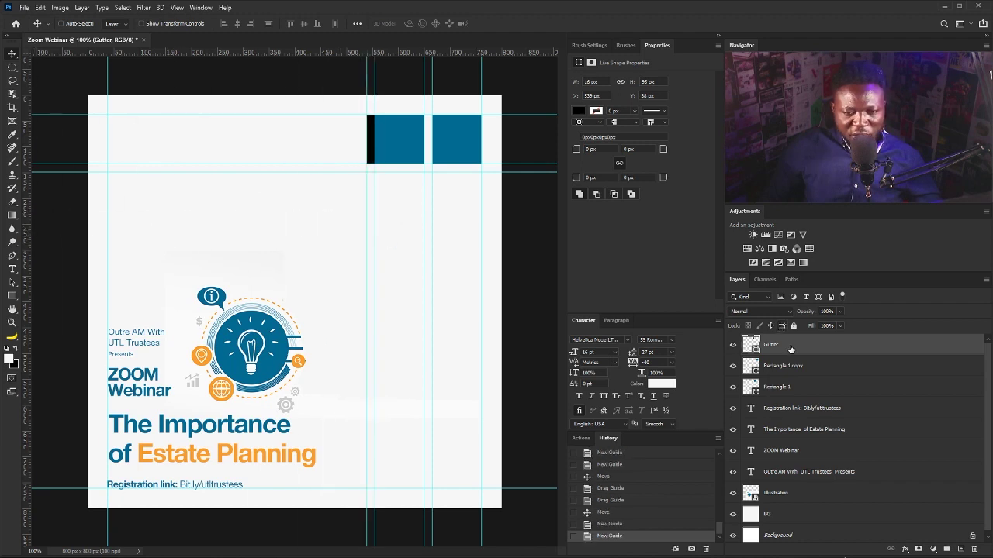
# Duplicate the second square, place the copy left of the gutter with a guide, and hide Gutter.
pyautogui.click(787, 365)
pyautogui.hotkey('ctrl', 'j')
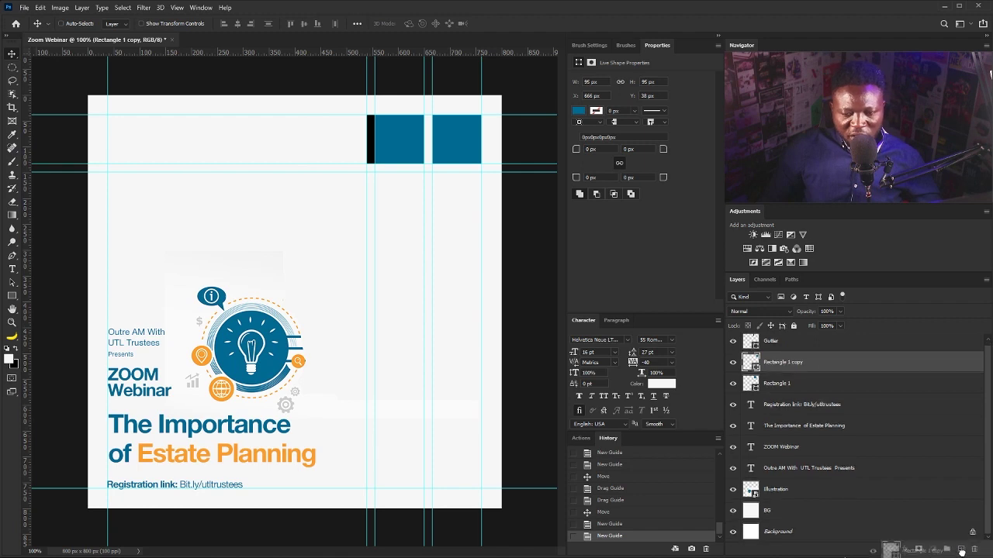
pyautogui.moveTo(407, 144); pyautogui.dragTo(295, 149)
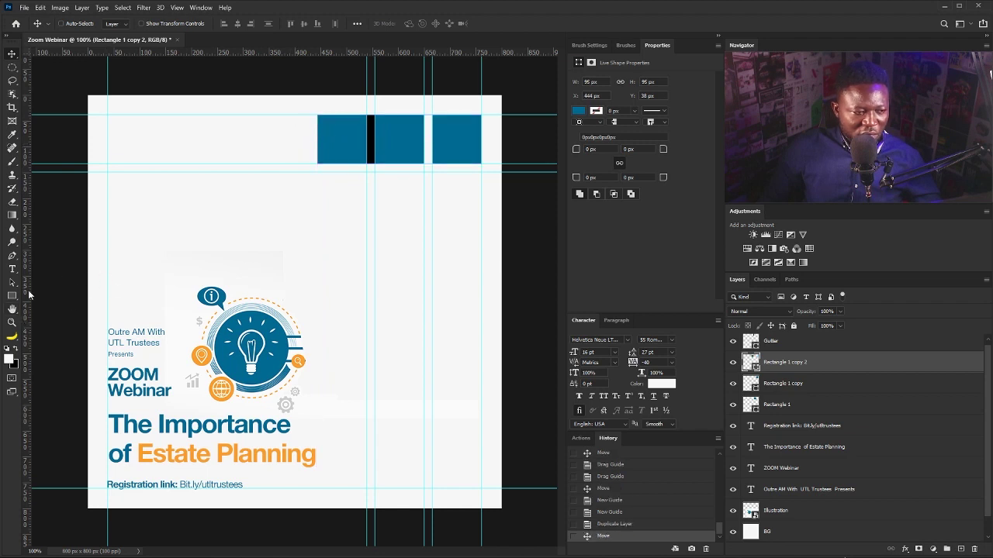
pyautogui.moveTo(29, 294); pyautogui.dragTo(317, 297)
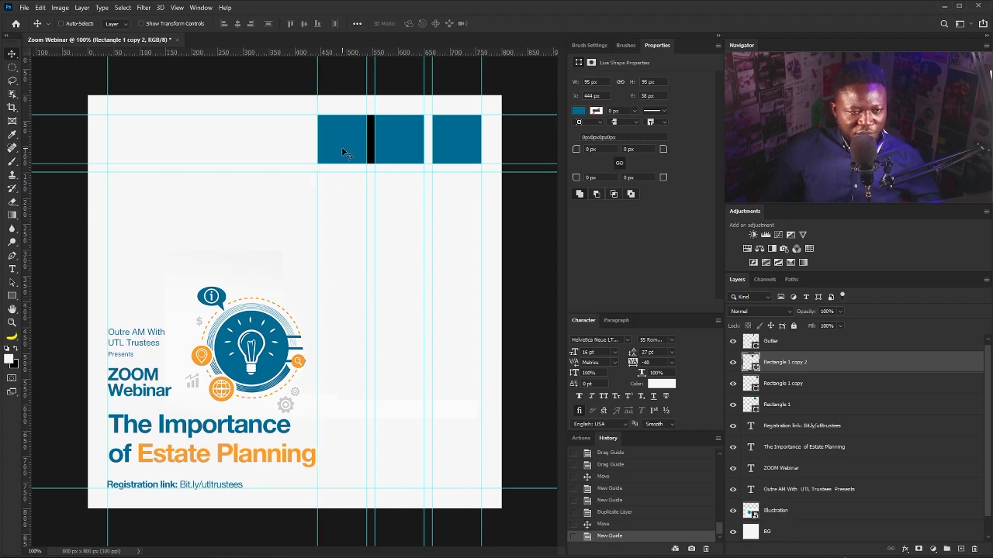
pyautogui.click(764, 345)
pyautogui.click(732, 347)
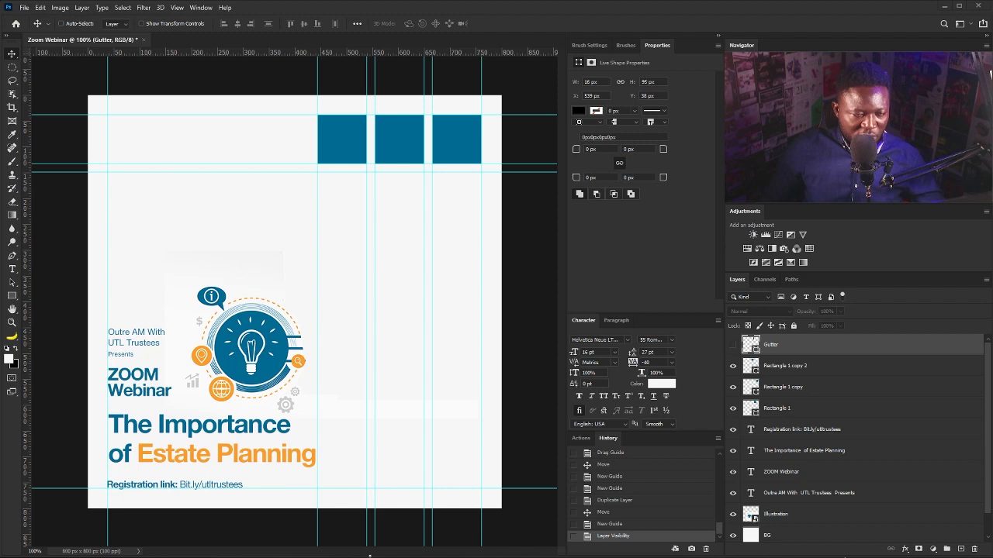
# Add the first speaker's name as text in 75 Bold, colored with the squares' sampled blue.
pyautogui.click(12, 269)
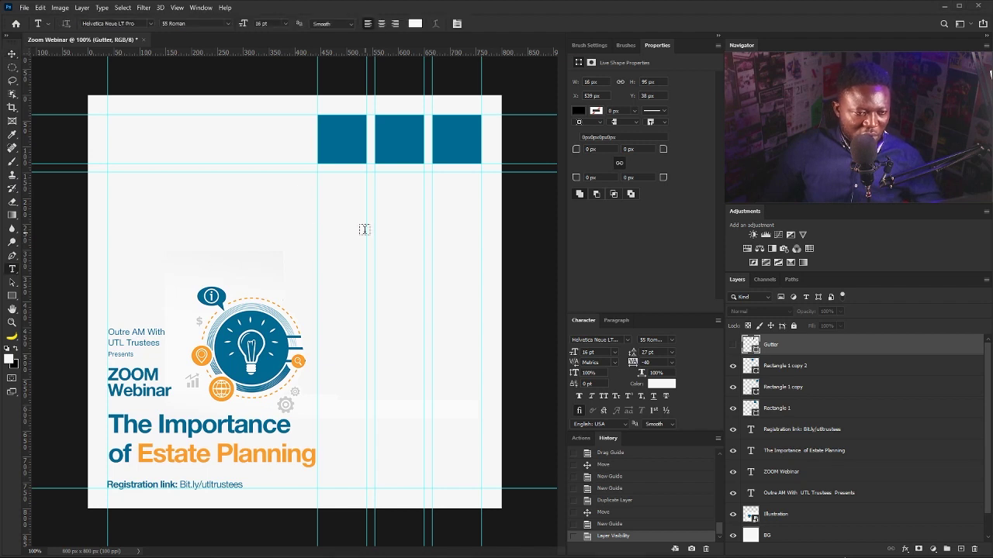
pyautogui.click(296, 215)
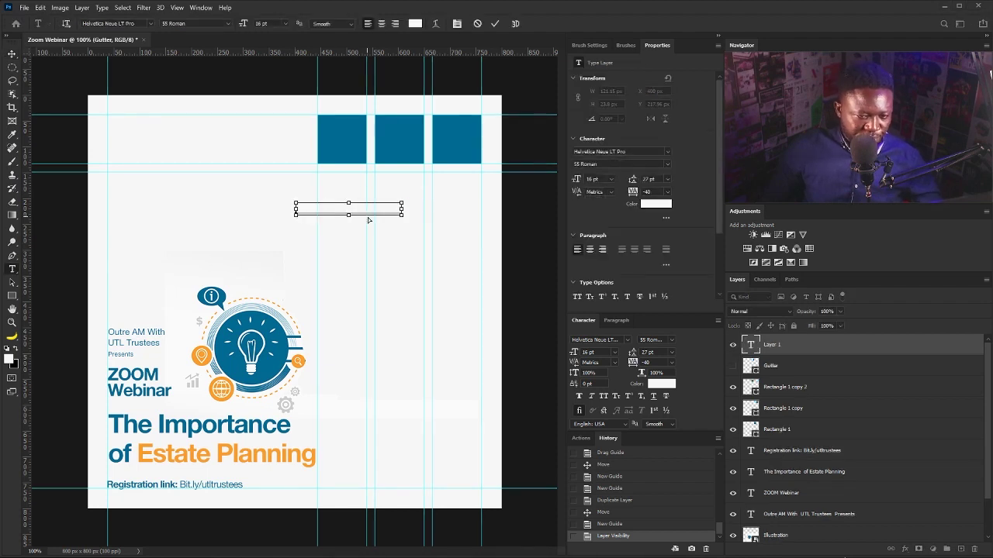
pyautogui.click(655, 204)
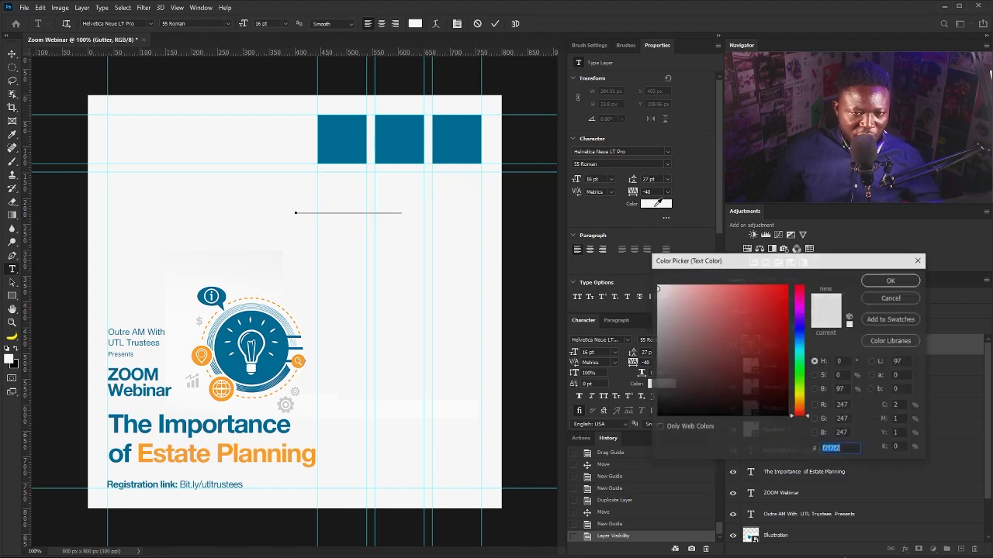
pyautogui.click(347, 148)
pyautogui.click(891, 280)
pyautogui.click(666, 165)
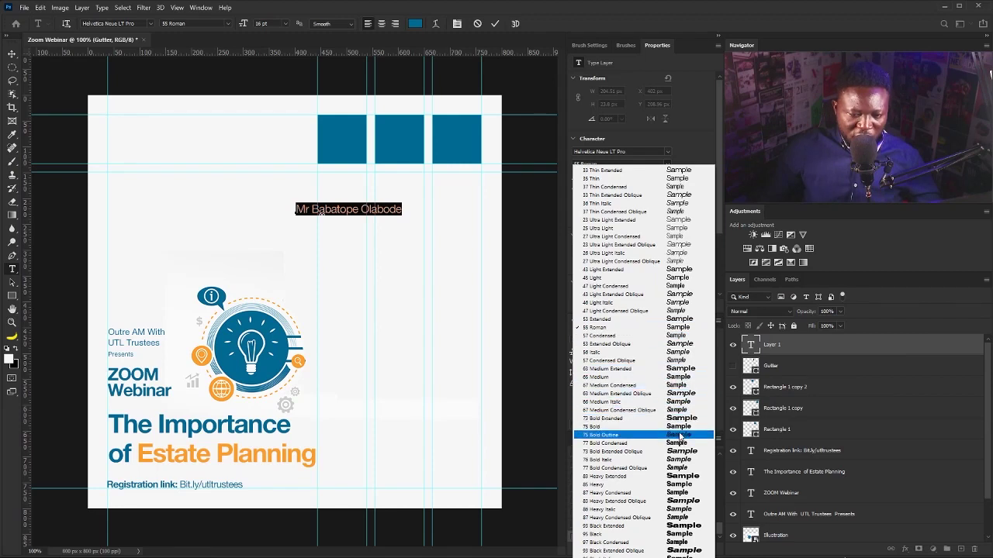
pyautogui.click(680, 427)
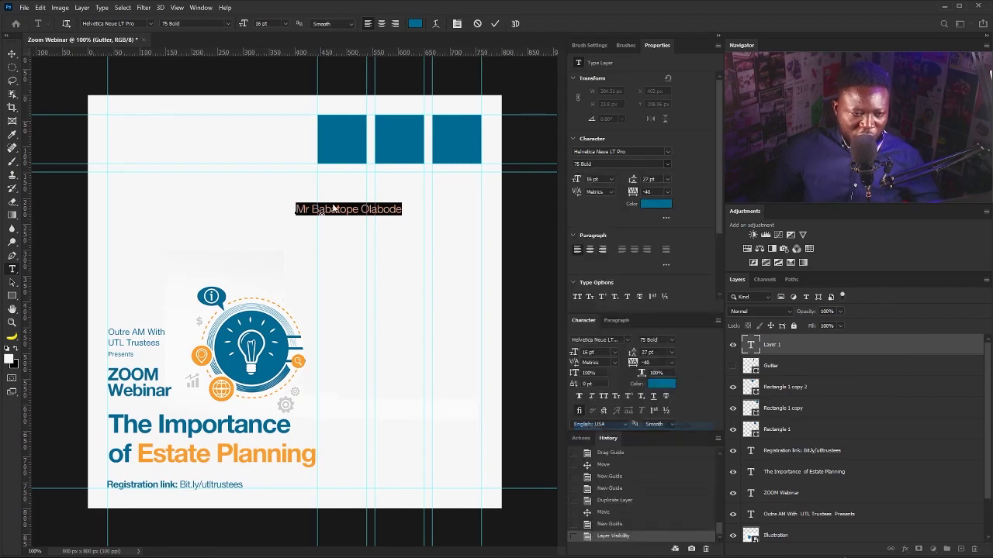
pyautogui.click(11, 54)
# Move the name under the left blue square and break it onto two lines.
pyautogui.moveTo(341, 208); pyautogui.dragTo(363, 176)
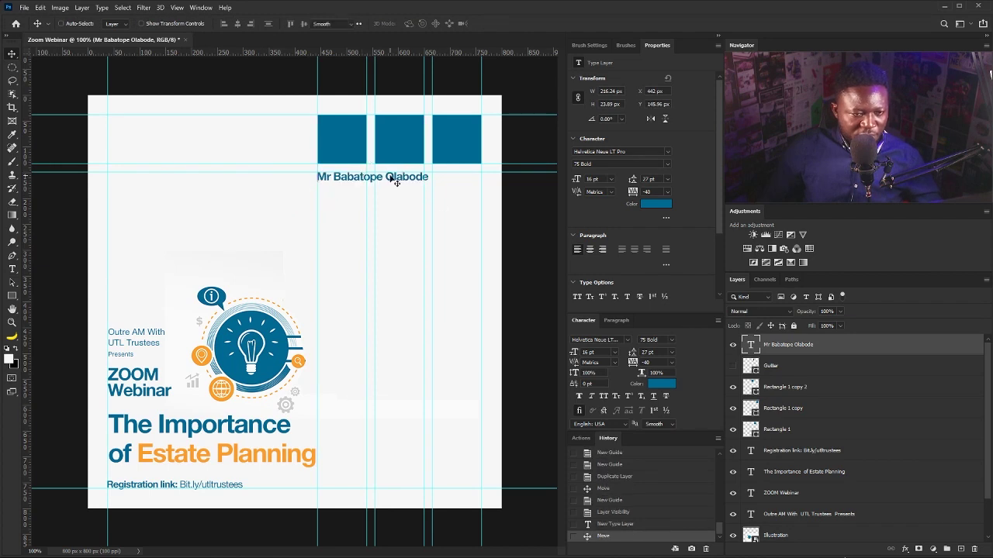
pyautogui.doubleClick(387, 178)
pyautogui.click(385, 177)
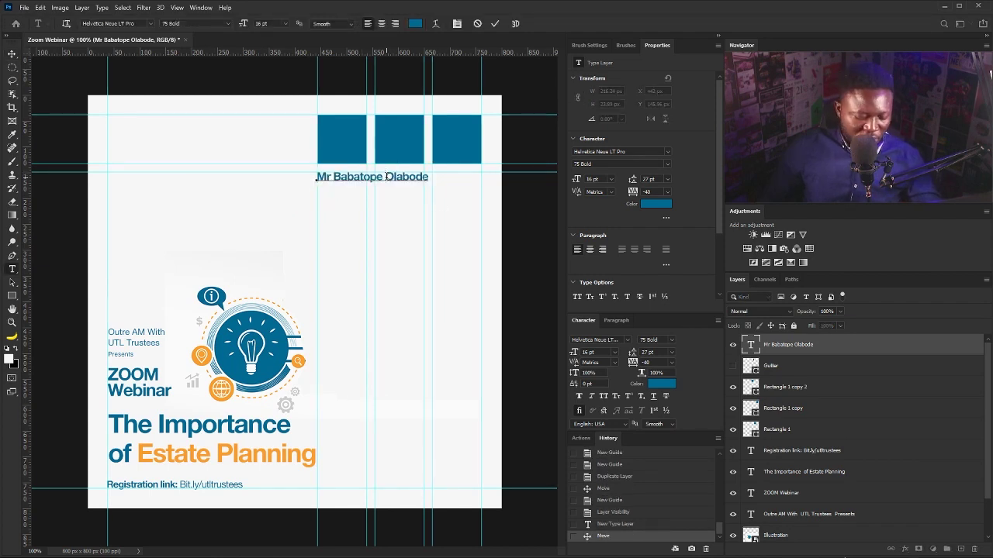
pyautogui.press('Return')
pyautogui.hotkey('ctrl', 'a')
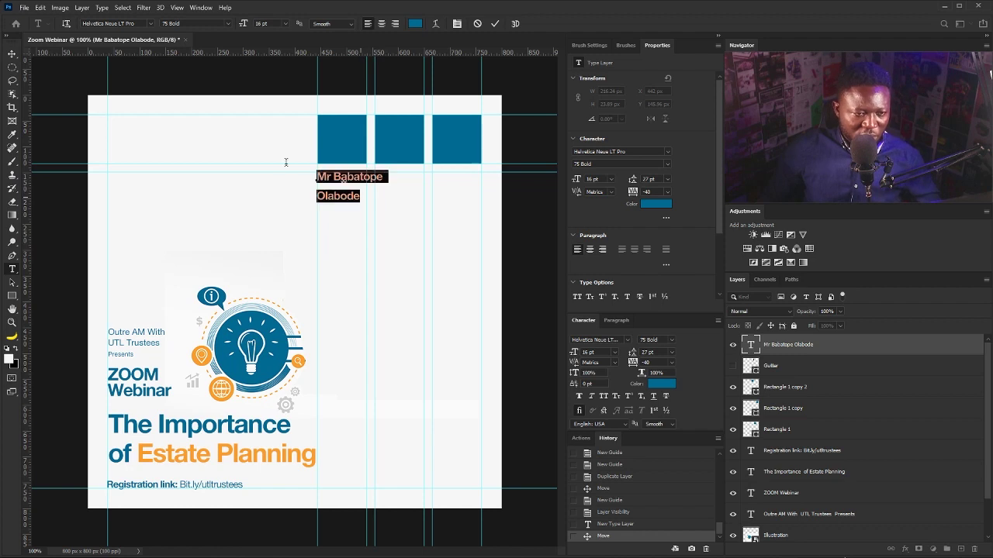
pyautogui.click(13, 56)
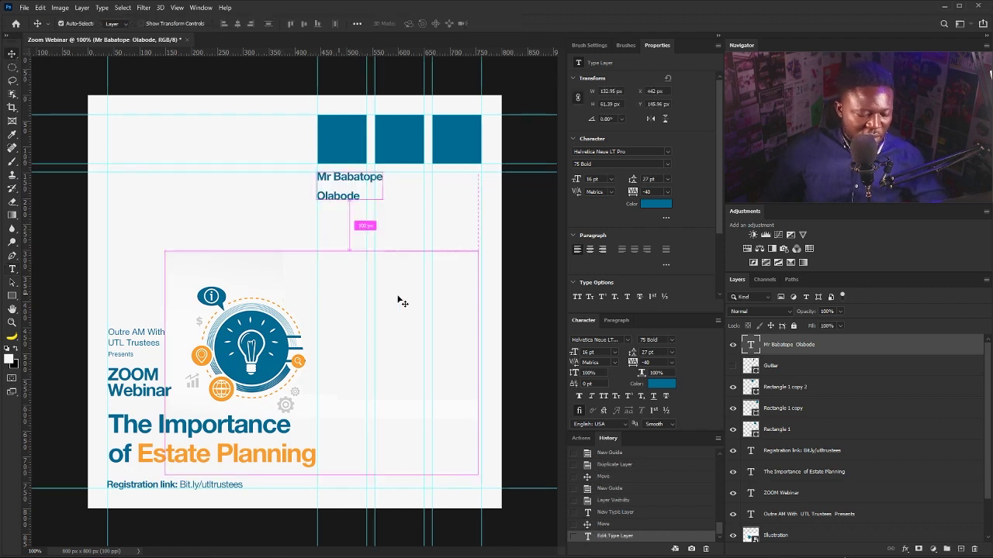
# Scale the name to about 77% (12.32 pt), set 14 pt leading, and add a guide below.
pyautogui.hotkey('ctrl', 't')
pyautogui.moveTo(384, 204); pyautogui.dragTo(368, 195)
pyautogui.press('Return')
pyautogui.moveTo(658, 181); pyautogui.dragTo(604, 192)
pyautogui.press('Down')
pyautogui.press('Down')
pyautogui.press('Down')
pyautogui.press('Down')
pyautogui.press('Down')
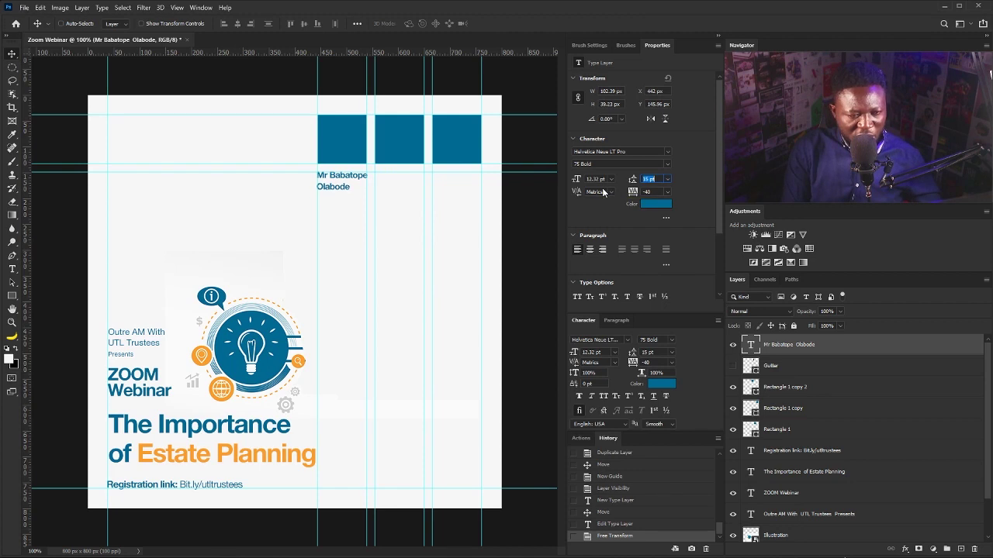
pyautogui.press('Down')
pyautogui.press('Down')
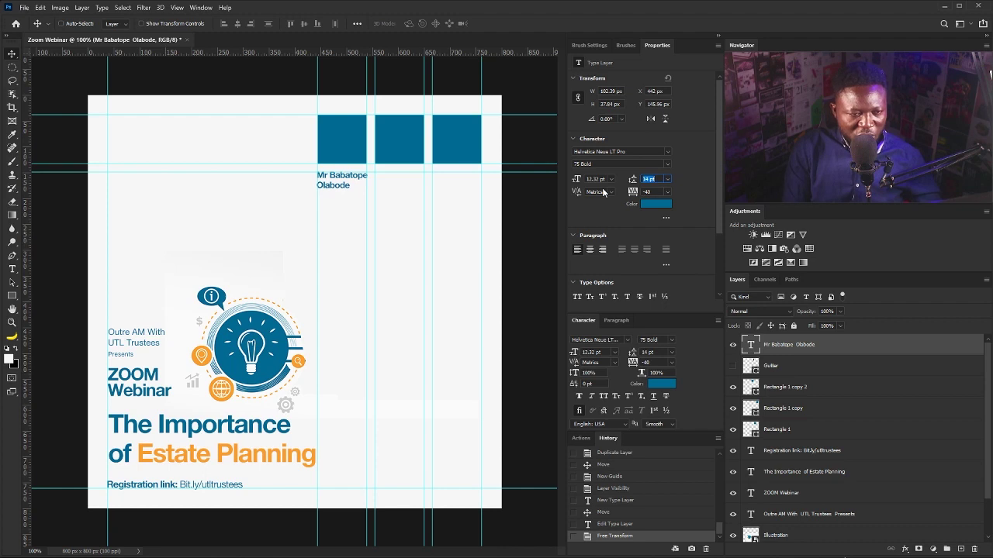
pyautogui.moveTo(400, 58); pyautogui.dragTo(375, 188)
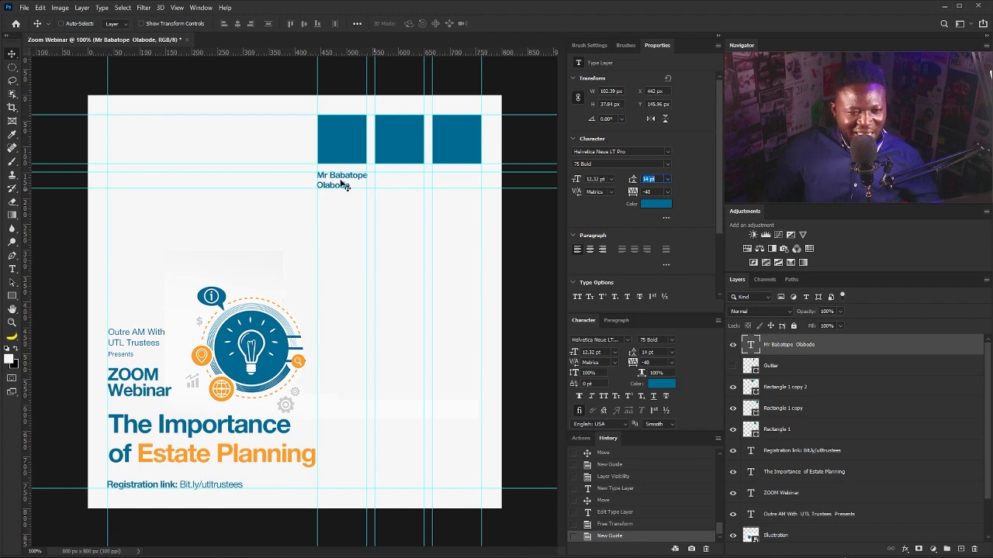
pyautogui.press('Return')
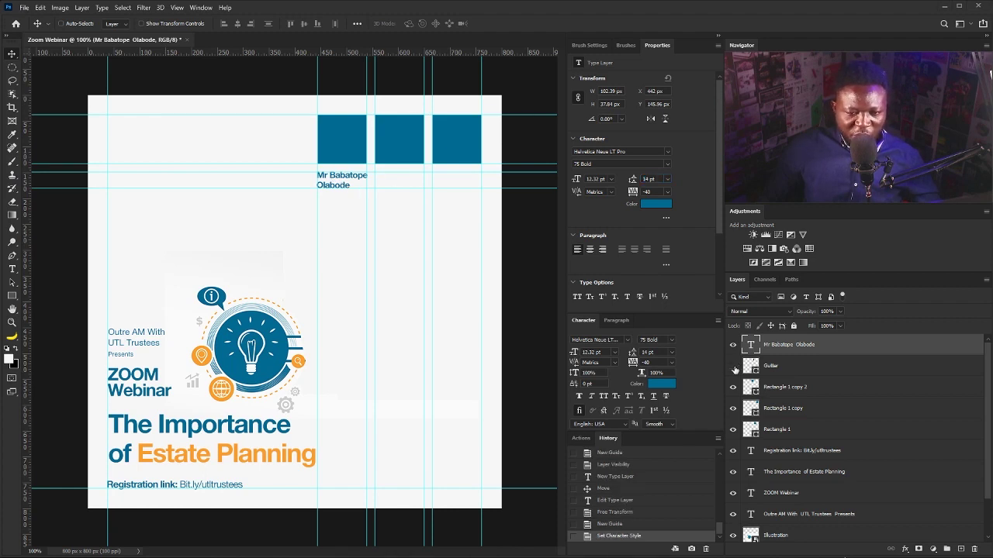
# Show Gutter, rotate it horizontal under the name, guide its bottom edge, then hide it again.
pyautogui.click(734, 368)
pyautogui.click(775, 370)
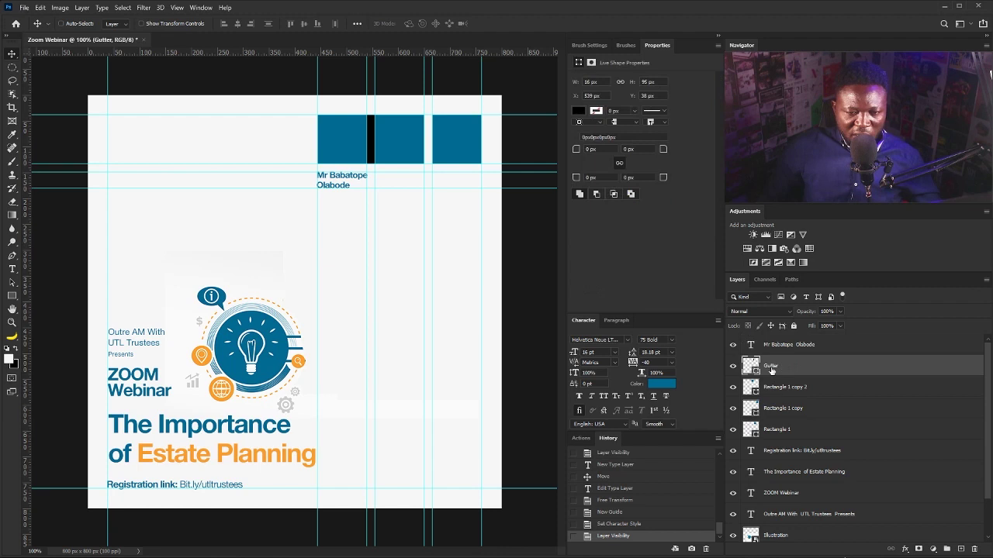
pyautogui.moveTo(372, 136); pyautogui.dragTo(324, 209)
pyautogui.hotkey('ctrl', 't')
pyautogui.moveTo(343, 271); pyautogui.dragTo(349, 197)
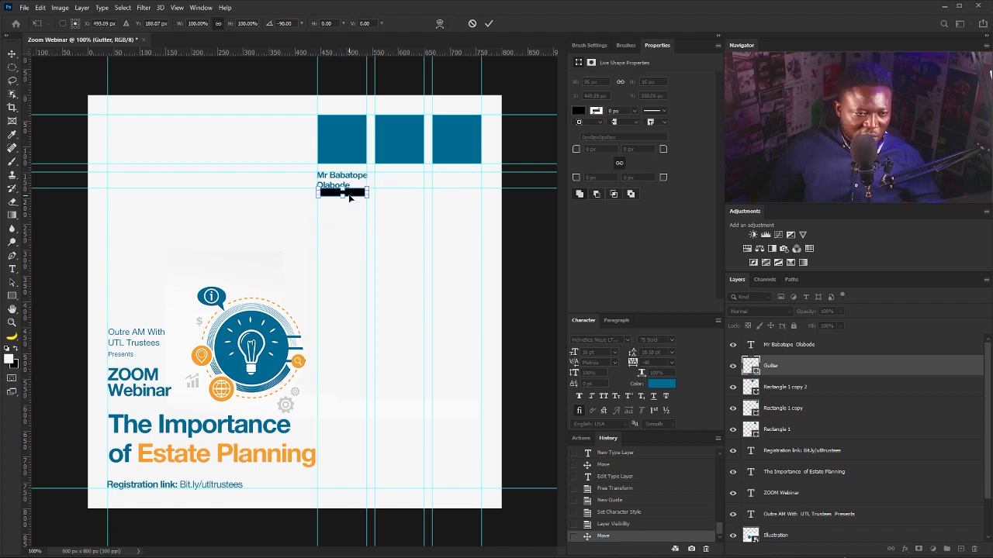
pyautogui.press('Return')
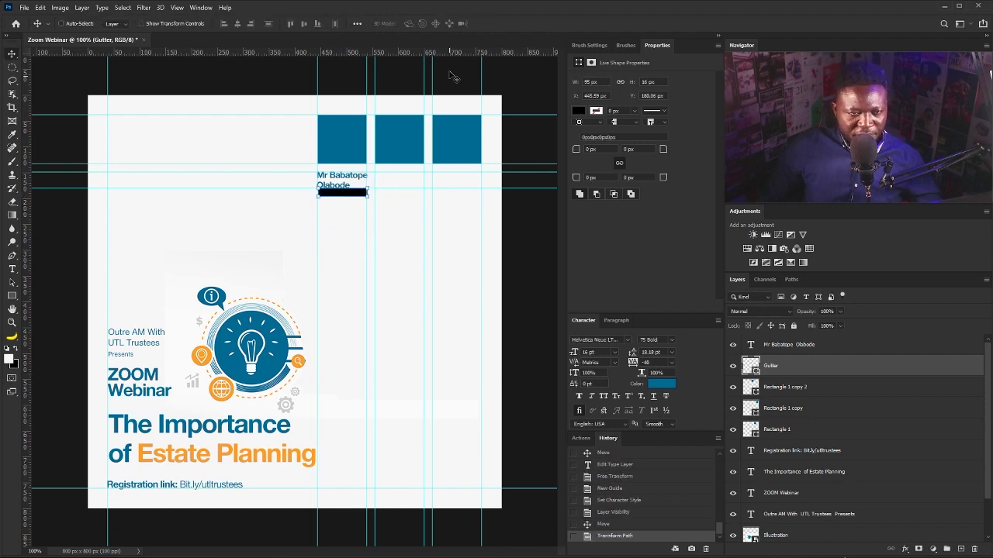
pyautogui.moveTo(446, 51); pyautogui.dragTo(425, 200)
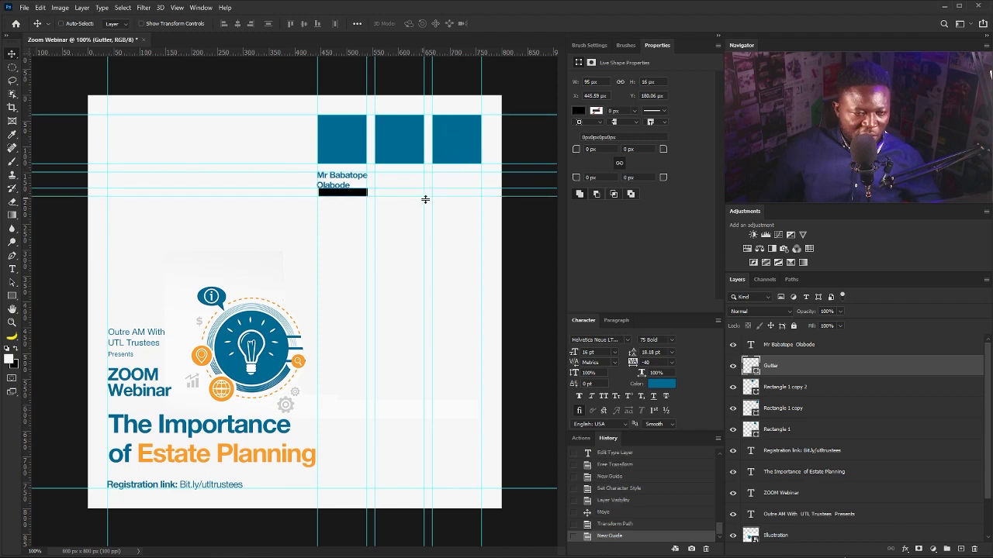
pyautogui.click(733, 365)
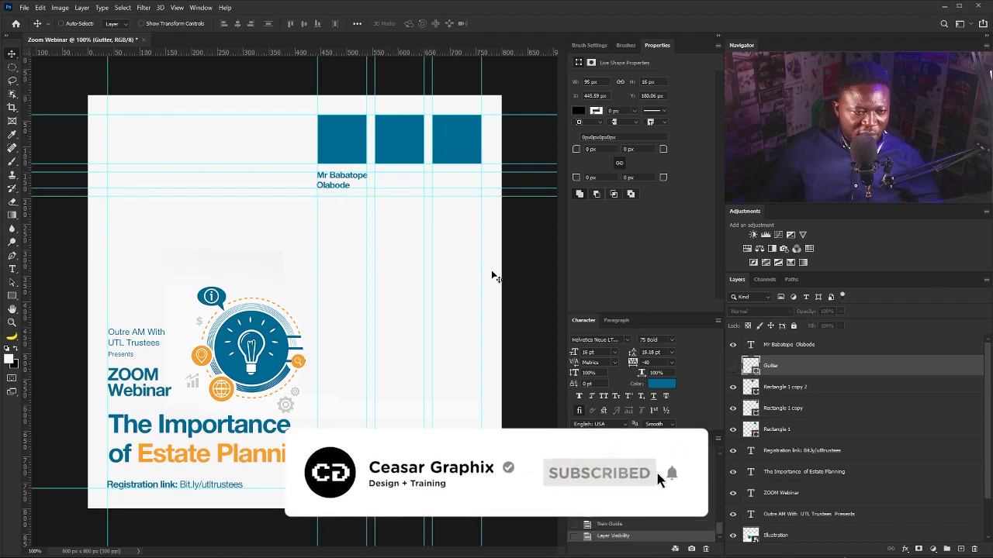
pyautogui.click(14, 268)
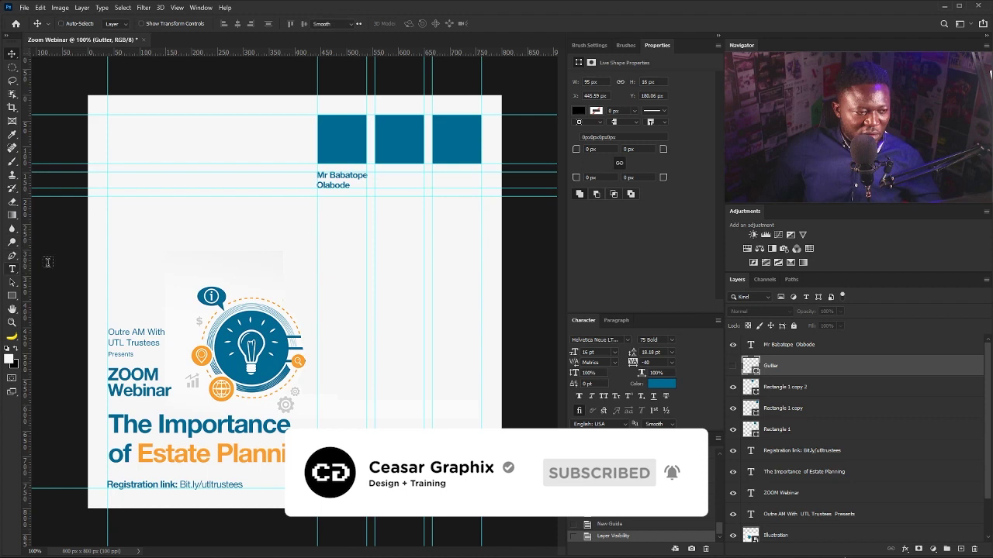
# Paste the role 'CEO, Outre Asset Management Host' in 55 Roman 9 pt under the name.
pyautogui.click(332, 230)
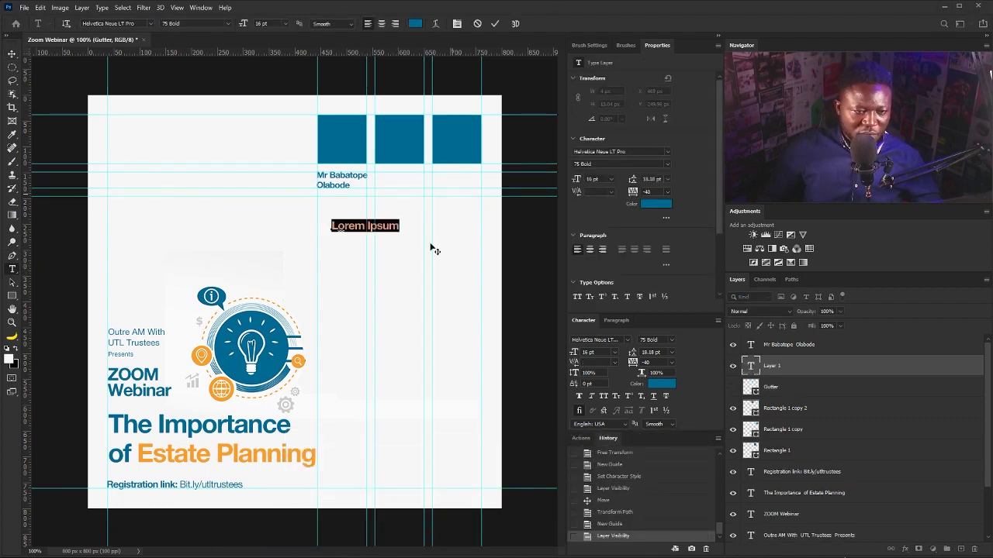
pyautogui.write('CEO, Outre Asset Management Host')
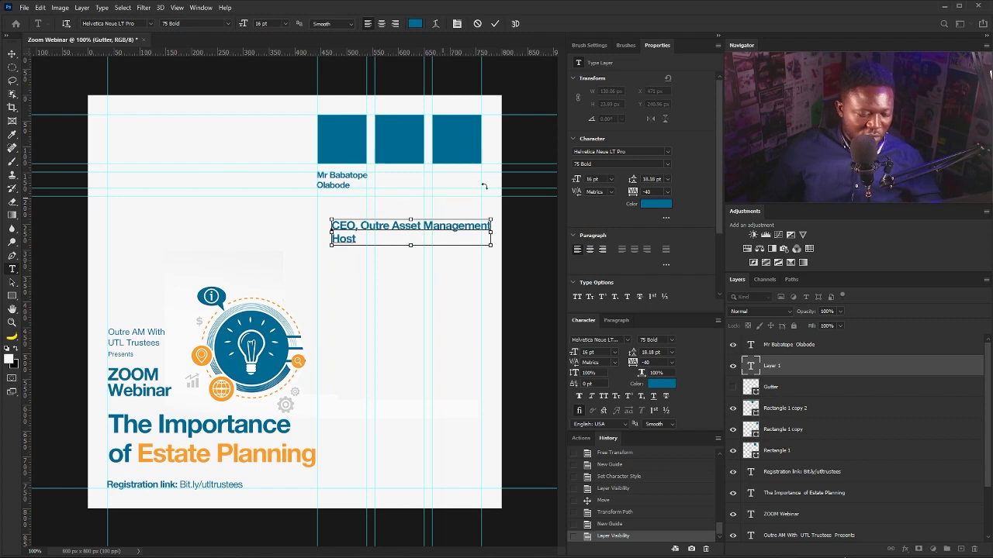
pyautogui.hotkey('ctrl', 'a')
pyautogui.click(668, 164)
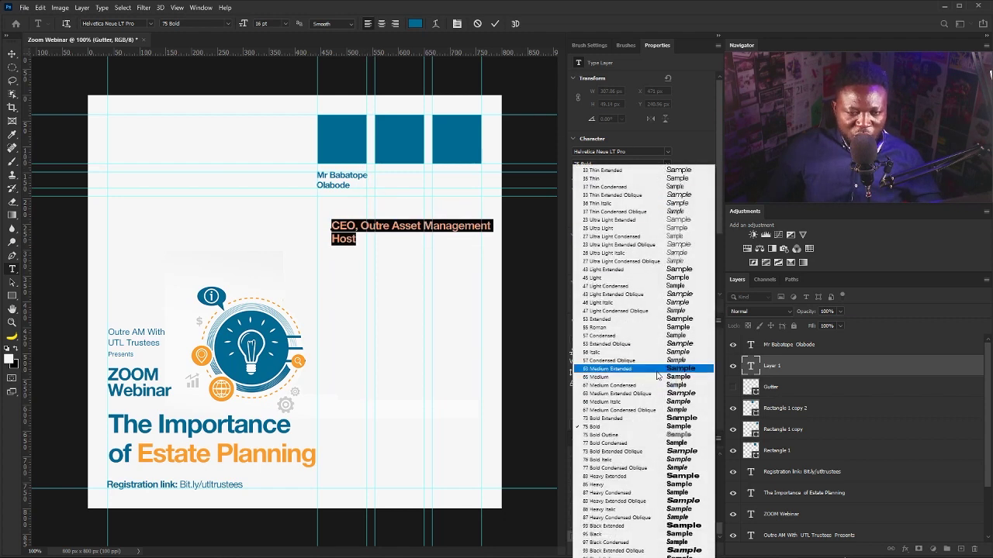
pyautogui.click(638, 327)
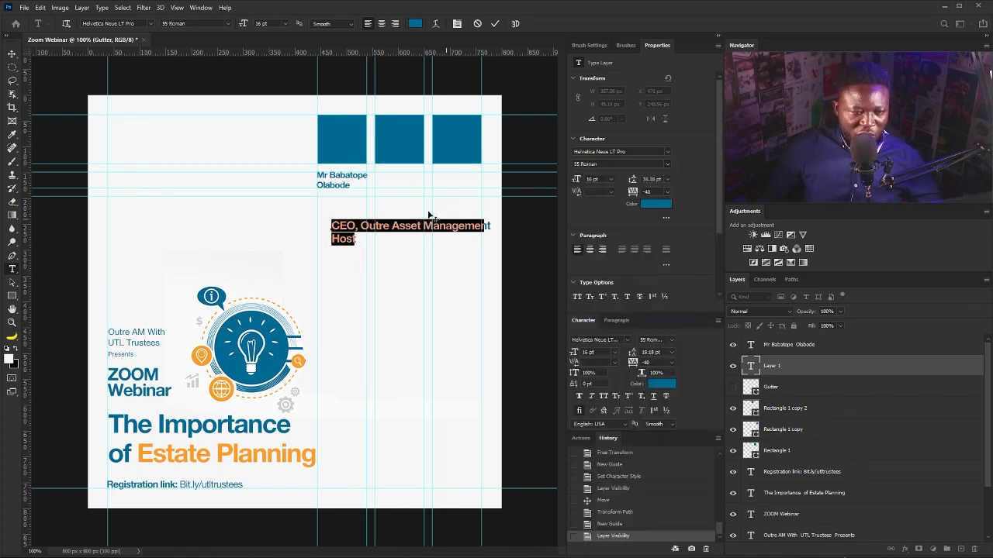
pyautogui.click(611, 179)
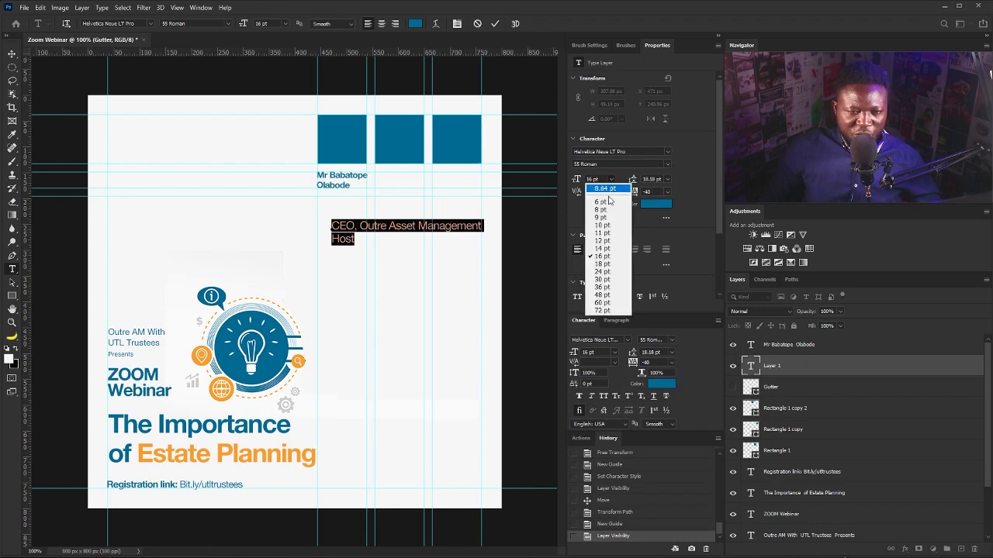
pyautogui.click(607, 221)
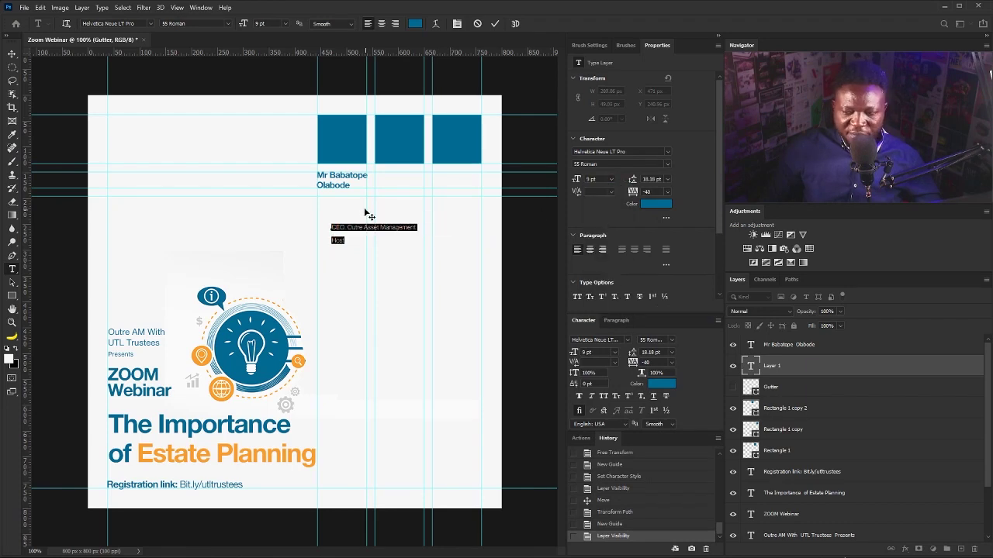
pyautogui.click(11, 54)
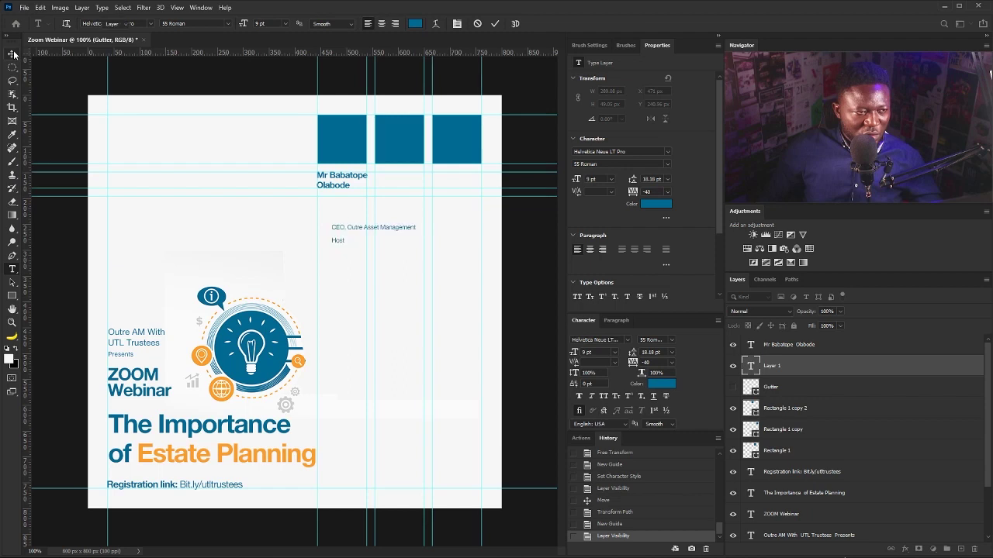
pyautogui.moveTo(353, 233); pyautogui.dragTo(340, 206)
# Break the role before 'Management' and tighten its leading to 11 pt.
pyautogui.doubleClick(350, 200)
pyautogui.click(351, 200)
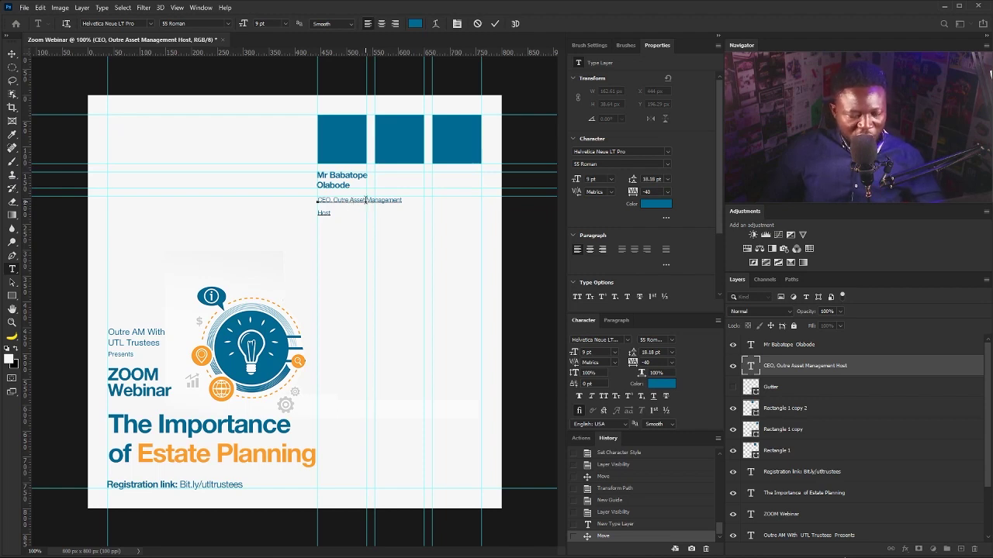
pyautogui.click(366, 200)
pyautogui.press('Return')
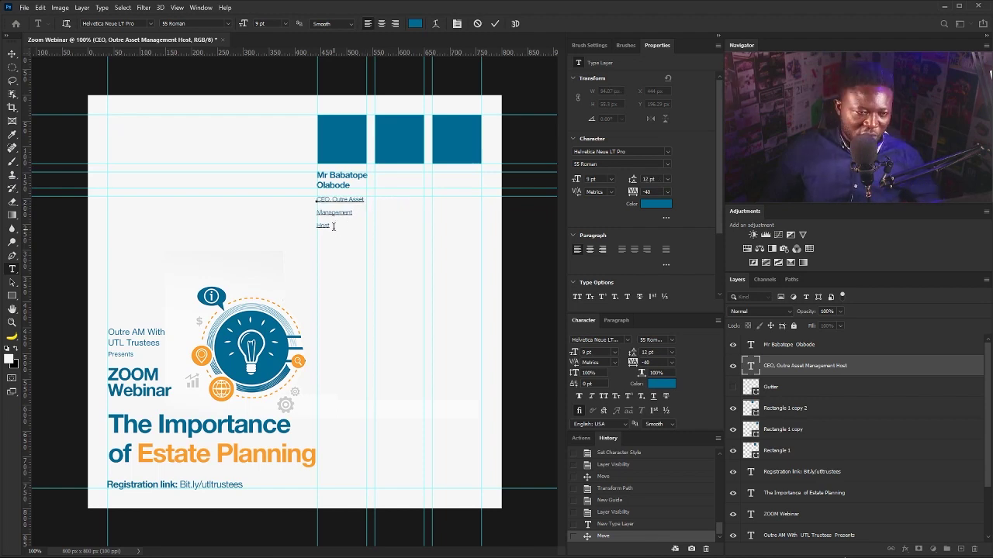
pyautogui.moveTo(335, 227); pyautogui.dragTo(291, 182)
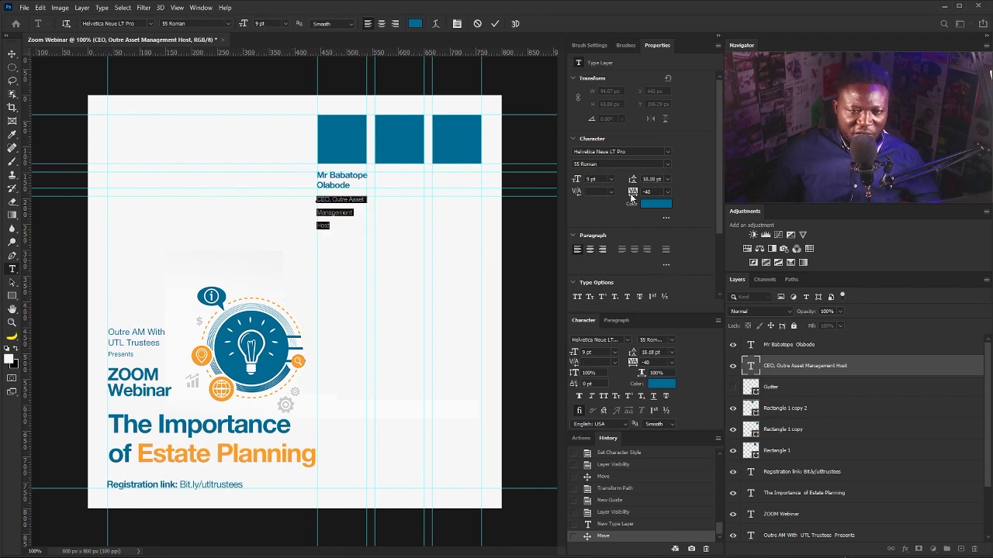
pyautogui.click(633, 179)
pyautogui.press('Down')
pyautogui.press('Down')
pyautogui.press('Down')
pyautogui.press('Down')
pyautogui.press('Down')
pyautogui.press('Down')
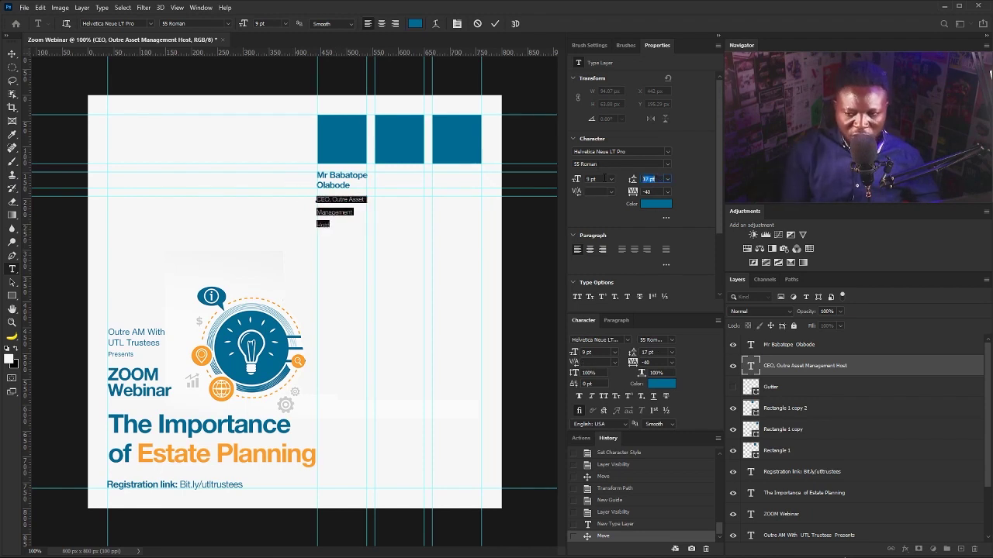
pyautogui.press('Down')
pyautogui.press('Down')
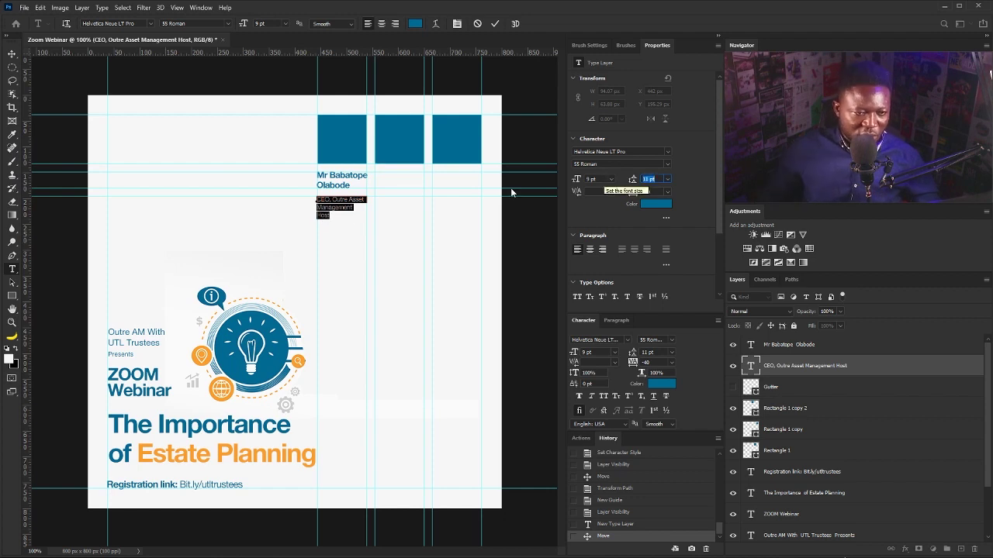
# Make 'Host' 75 Bold in the title's sampled orange, then preview with guides hidden.
pyautogui.moveTo(334, 215); pyautogui.dragTo(290, 215)
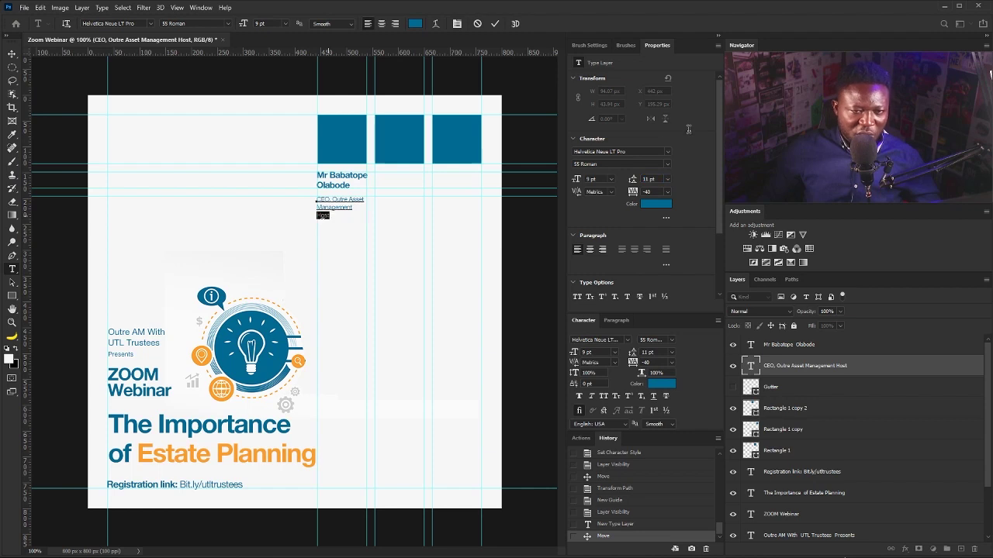
pyautogui.click(667, 163)
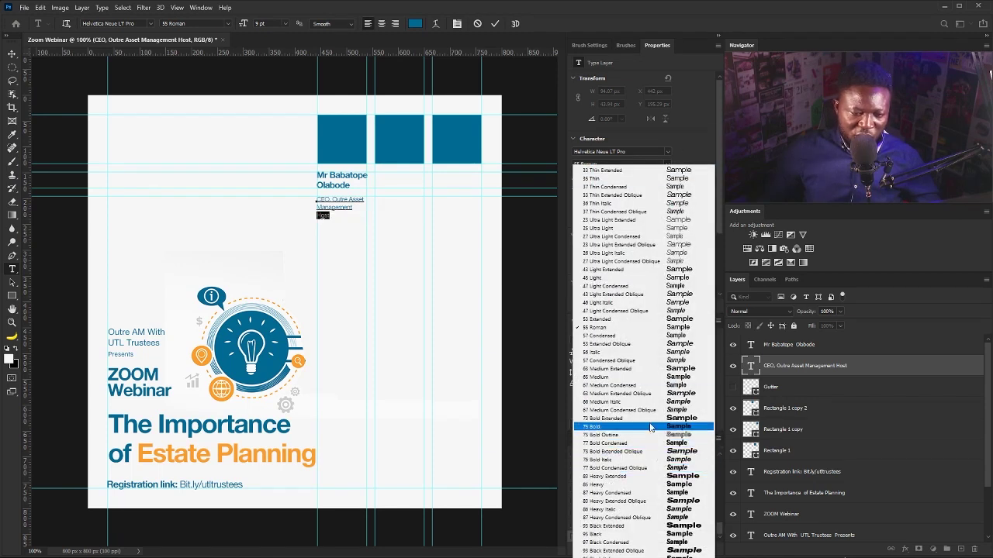
pyautogui.click(612, 431)
pyautogui.click(657, 204)
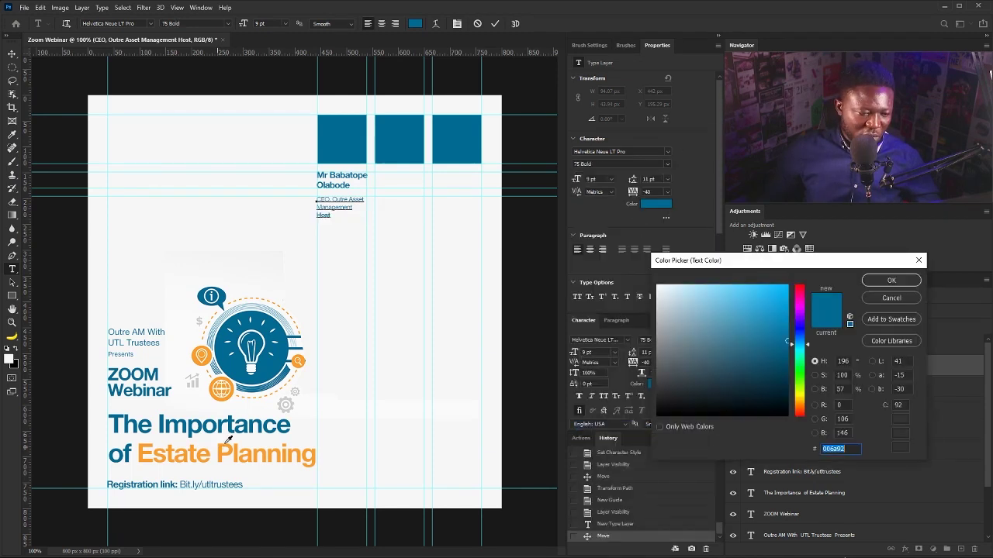
pyautogui.click(233, 388)
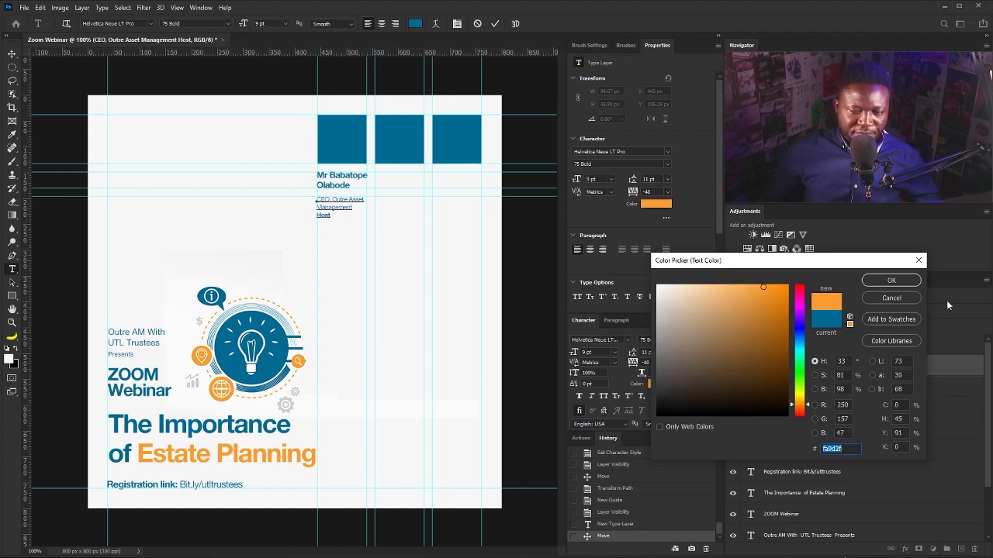
pyautogui.click(891, 280)
pyautogui.click(13, 54)
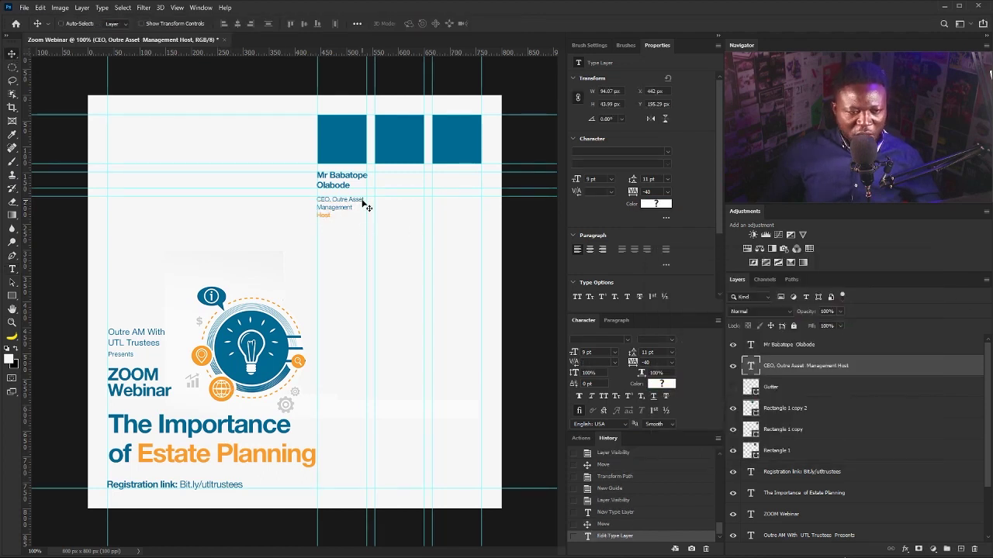
pyautogui.hotkey('ctrl', 'h')
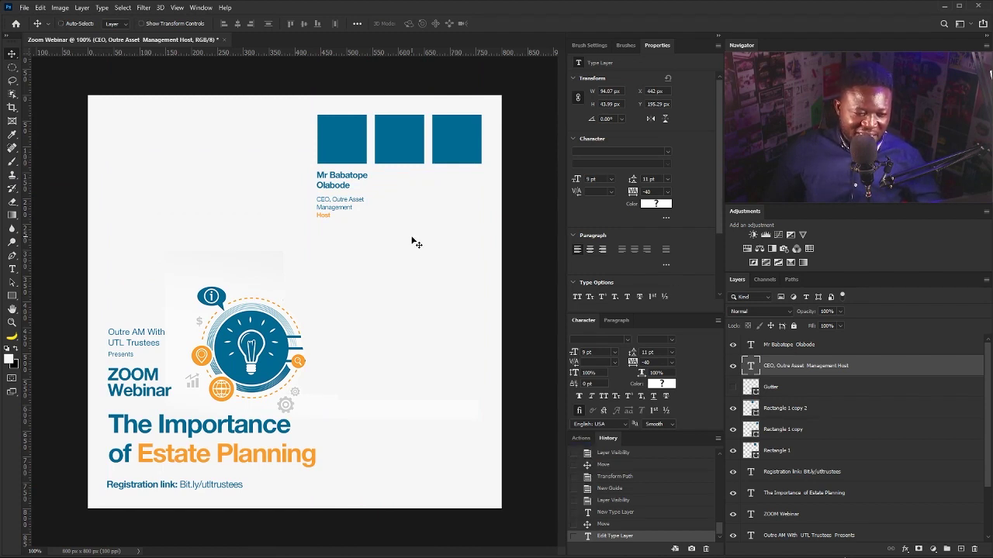
pyautogui.hotkey('ctrl', 'h')
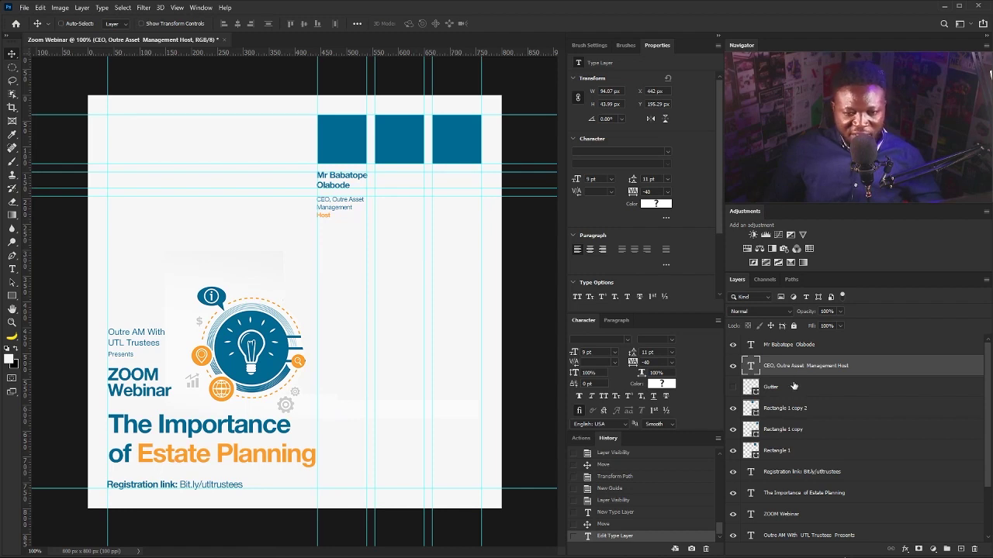
# Duplicate the name and role under the second square and retype the second speaker's name.
pyautogui.keyDown('shift'); pyautogui.click(783, 344); pyautogui.keyUp('shift')
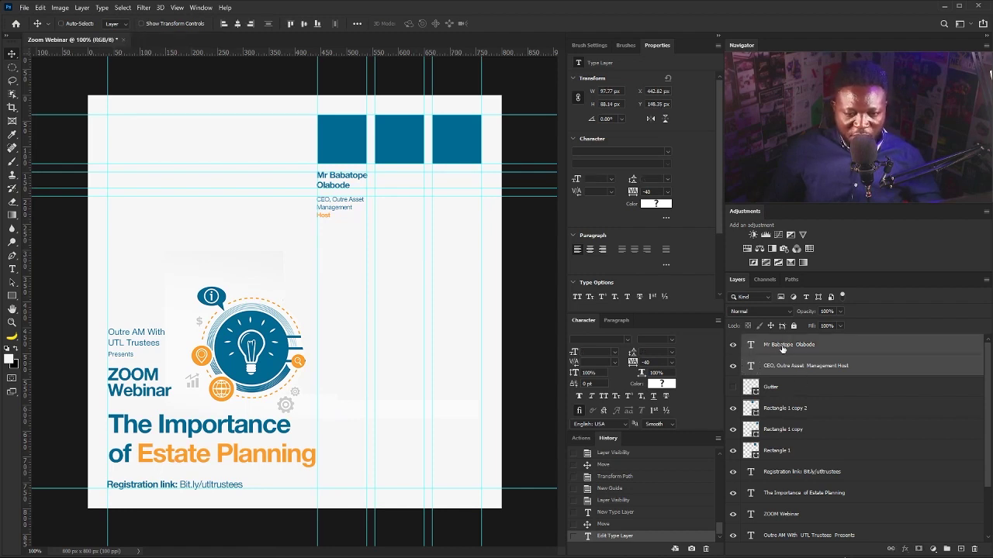
pyautogui.moveTo(807, 355); pyautogui.dragTo(962, 549)
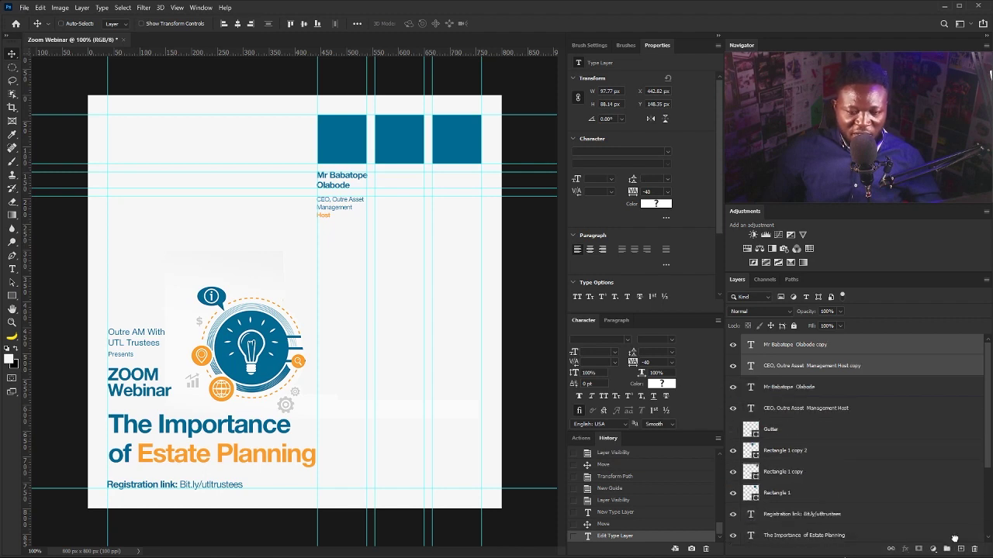
pyautogui.moveTo(345, 190); pyautogui.dragTo(398, 189)
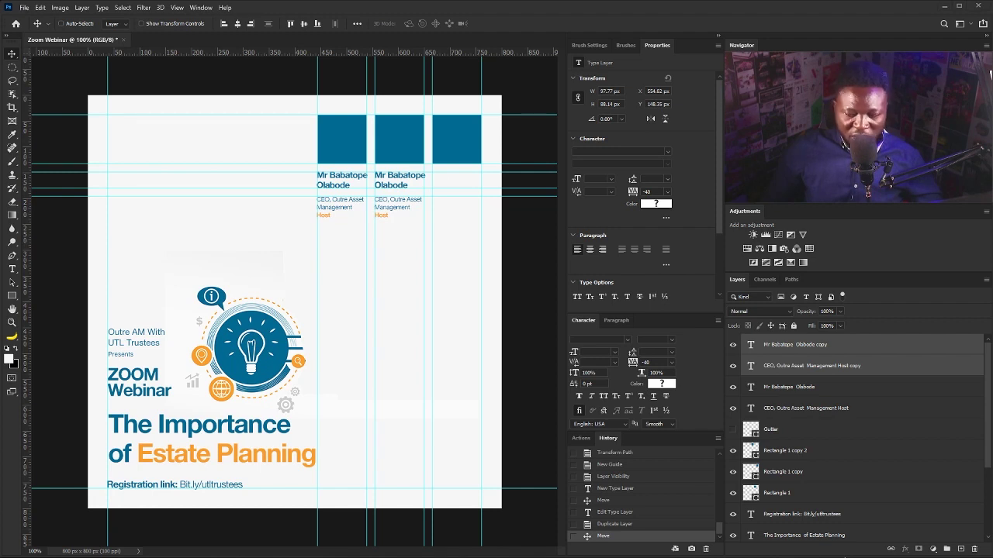
pyautogui.doubleClick(399, 180)
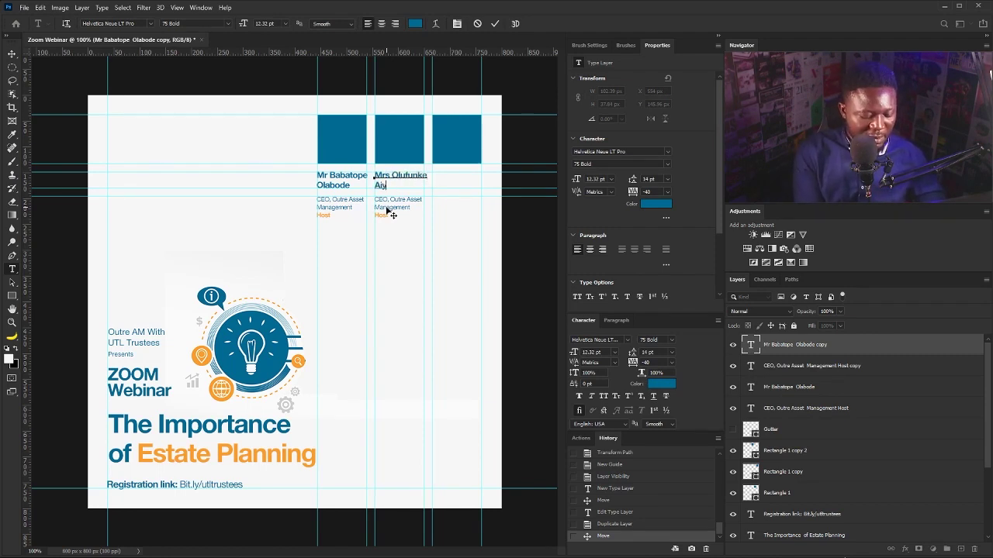
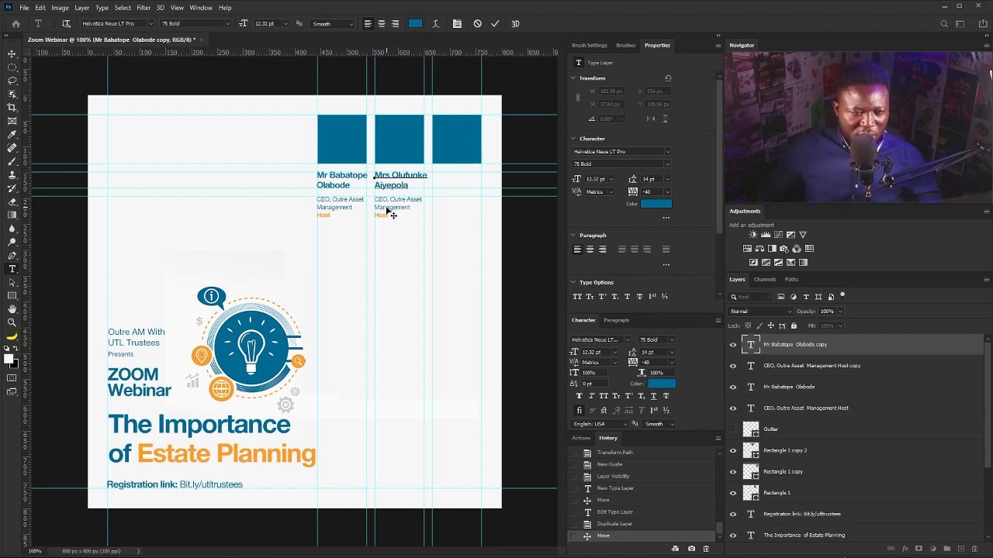
# Change the second role to 'MD, CEO, UTL Trust Management Services' over three lines, ending 'Co-Host'.
pyautogui.click(396, 205)
pyautogui.click(375, 201)
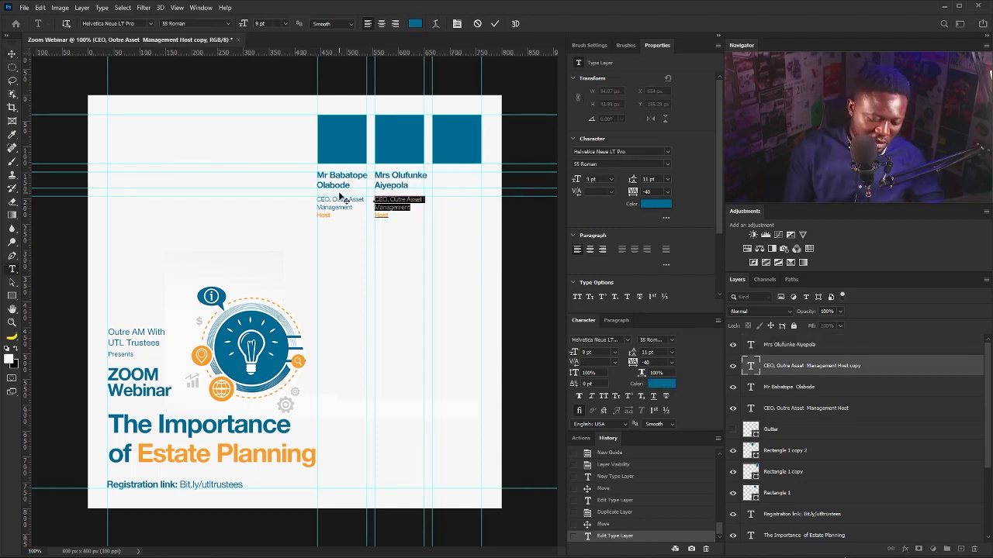
pyautogui.write('MD,')
pyautogui.moveTo(403, 201); pyautogui.dragTo(410, 207)
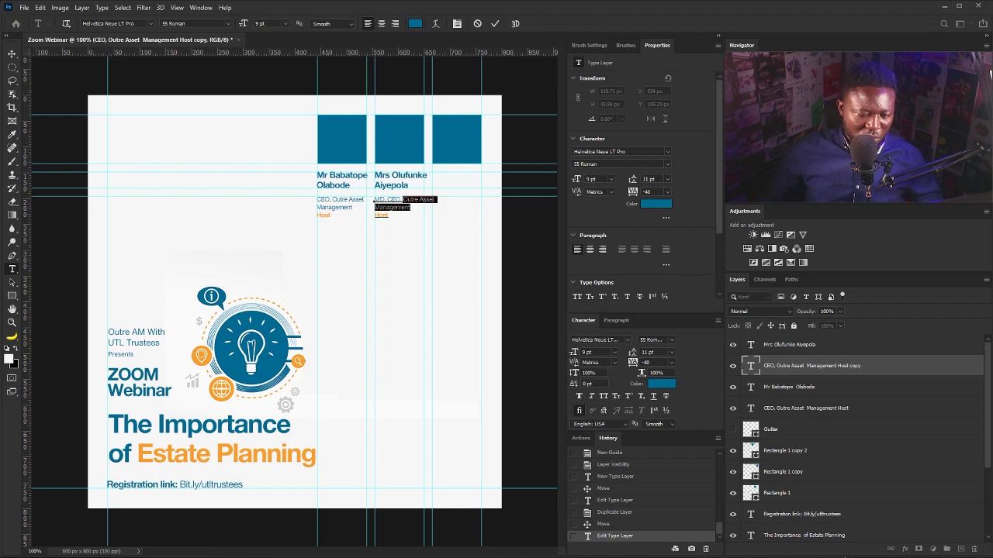
pyautogui.write('UTL Trust Management Services')
pyautogui.click(416, 200)
pyautogui.press('Return')
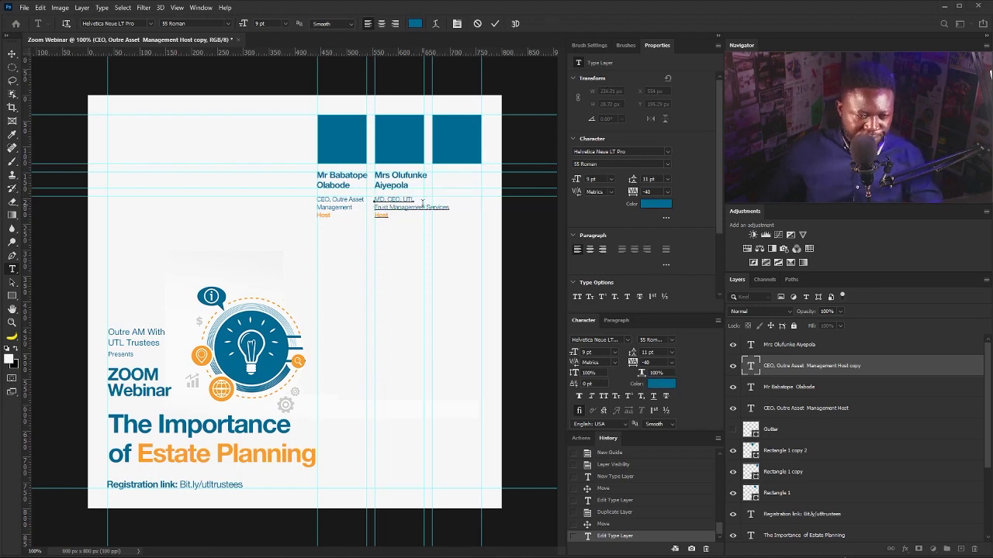
pyautogui.click(427, 208)
pyautogui.press('Return')
pyautogui.click(374, 223)
pyautogui.write('Co-')
pyautogui.click(11, 57)
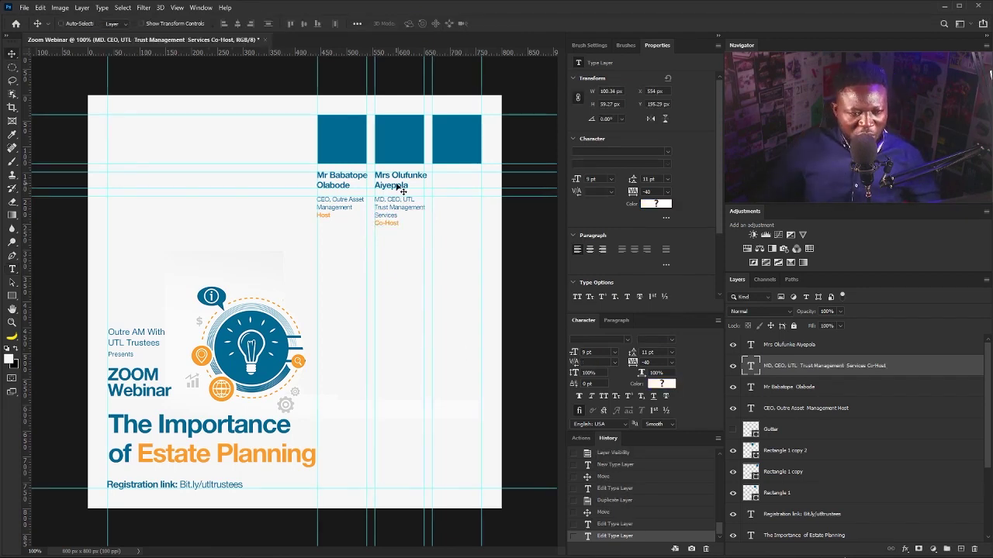
# Duplicate the name and role into the third column and retype the third speaker's name.
pyautogui.keyDown('shift'); pyautogui.click(791, 352); pyautogui.keyUp('shift')
pyautogui.moveTo(388, 204); pyautogui.dragTo(447, 203)
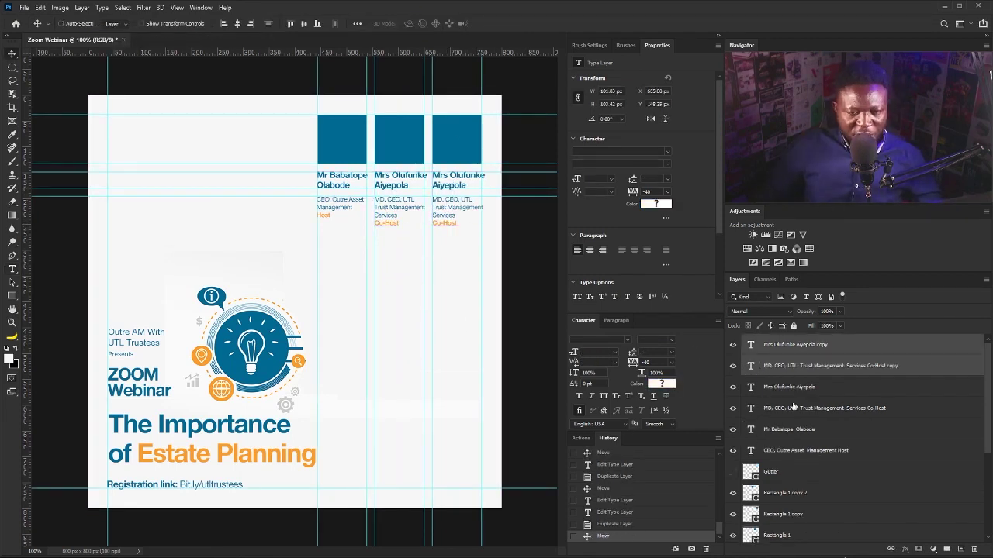
pyautogui.doubleClick(456, 180)
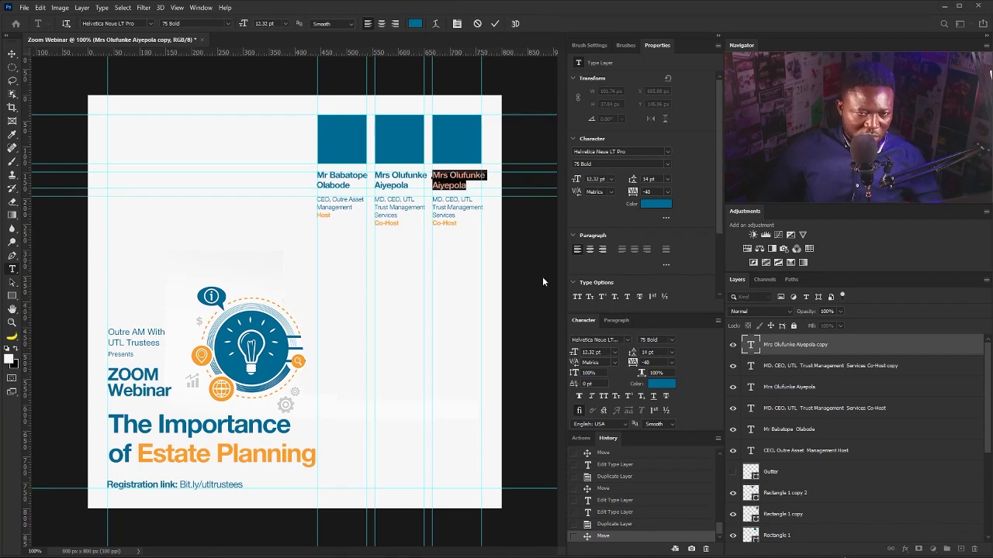
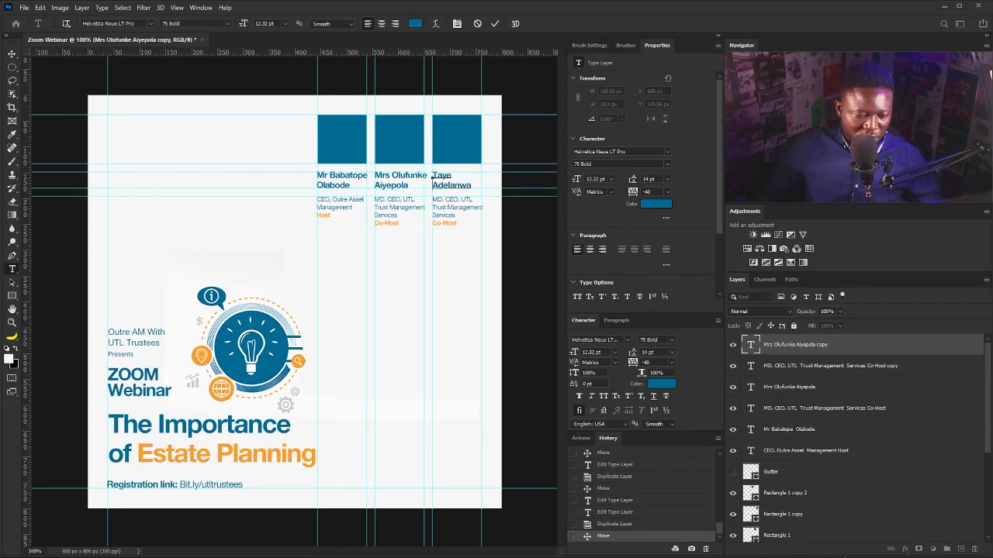
# Replace the third role with the 'Head, Investments' title, narrowed to the column, ending 'Speaker'.
pyautogui.doubleClick(451, 213)
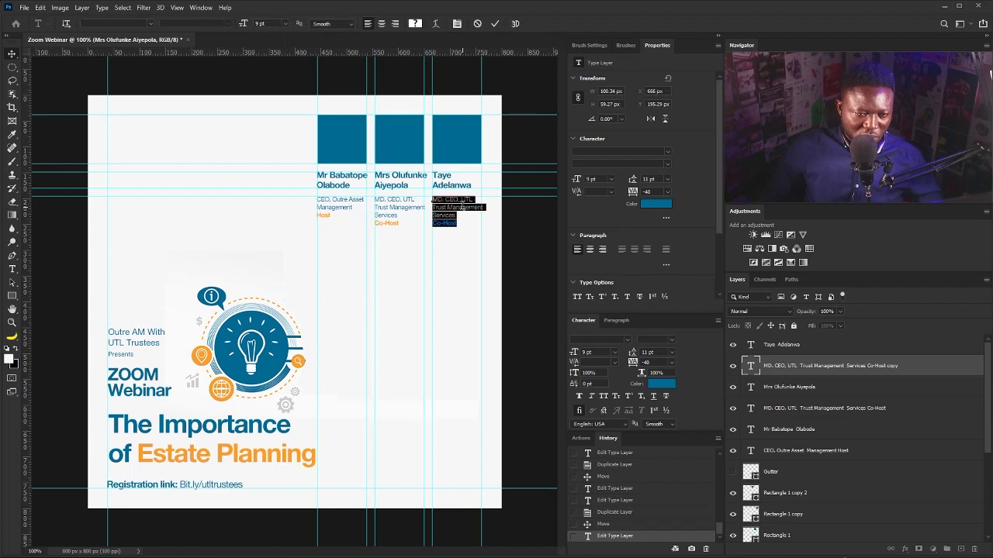
pyautogui.write('Head, Investments UTL Trust Management Services Co-Host')
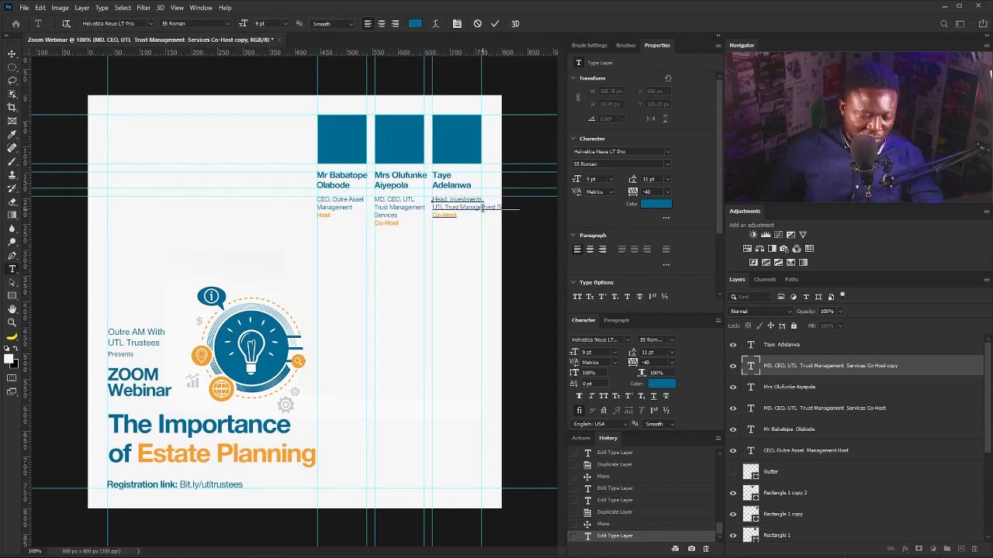
pyautogui.moveTo(482, 208); pyautogui.dragTo(432, 224)
pyautogui.write('Speaker')
pyautogui.hotkey('ctrl', 'Return')
pyautogui.press('v')
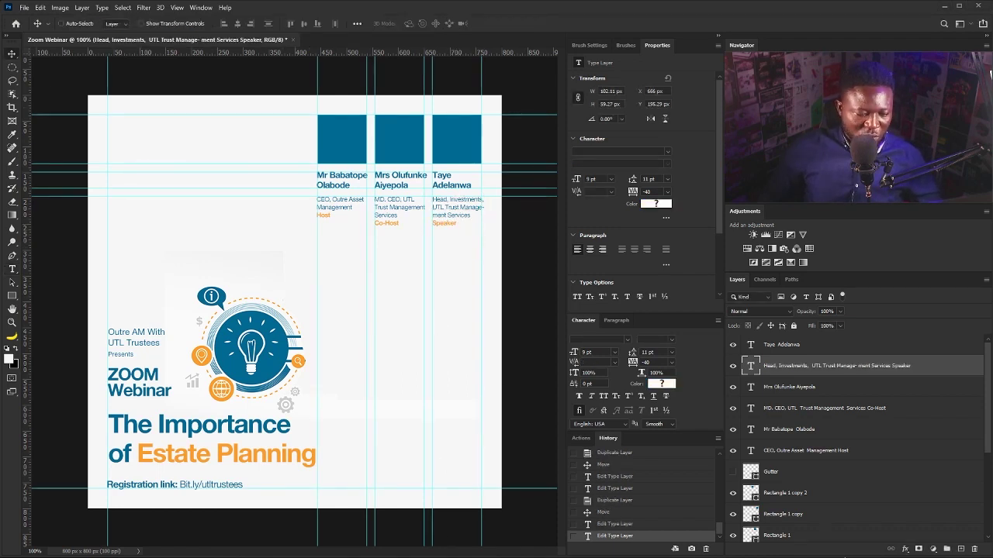
pyautogui.click(12, 269)
# Start a new Helvetica text layer in the third column, then delete it.
pyautogui.click(434, 256)
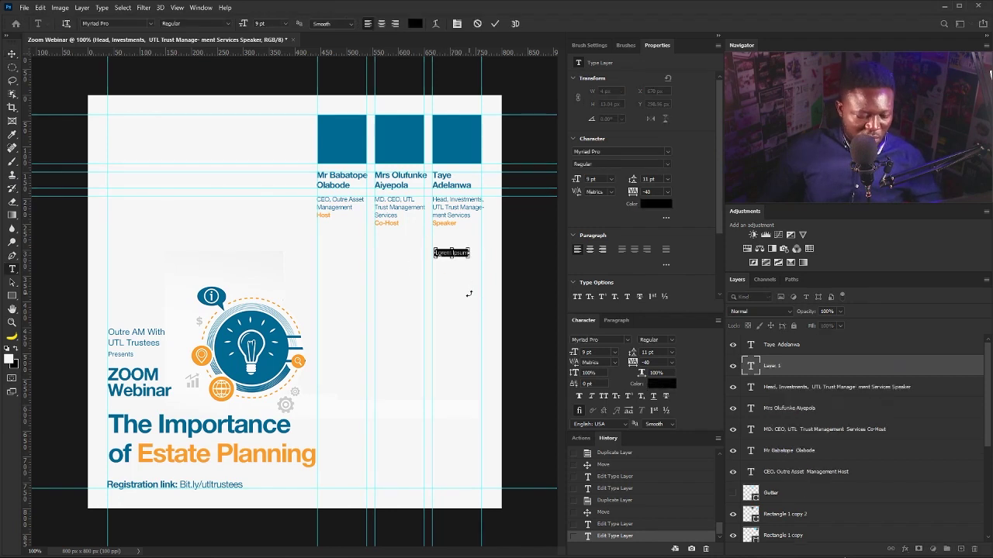
pyautogui.click(666, 153)
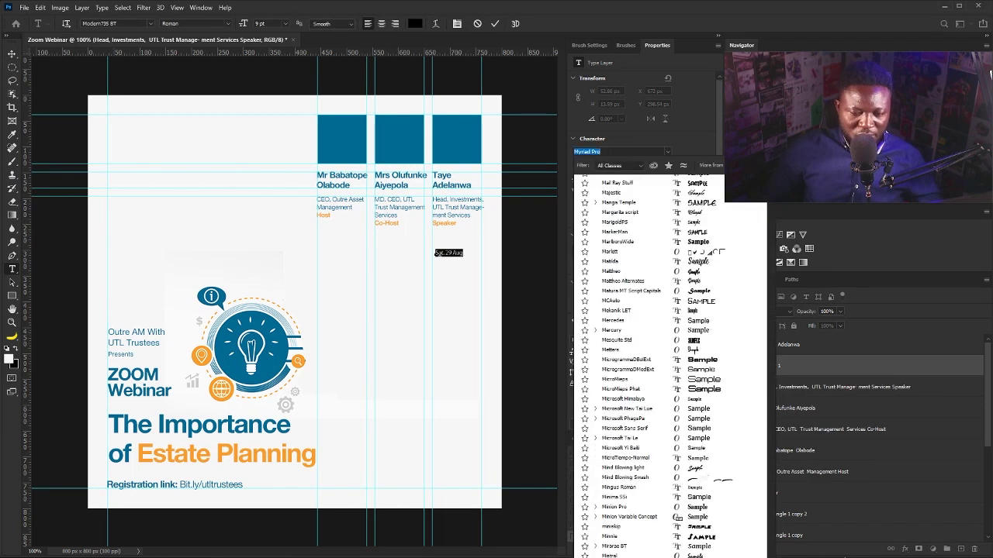
pyautogui.write('helvetica')
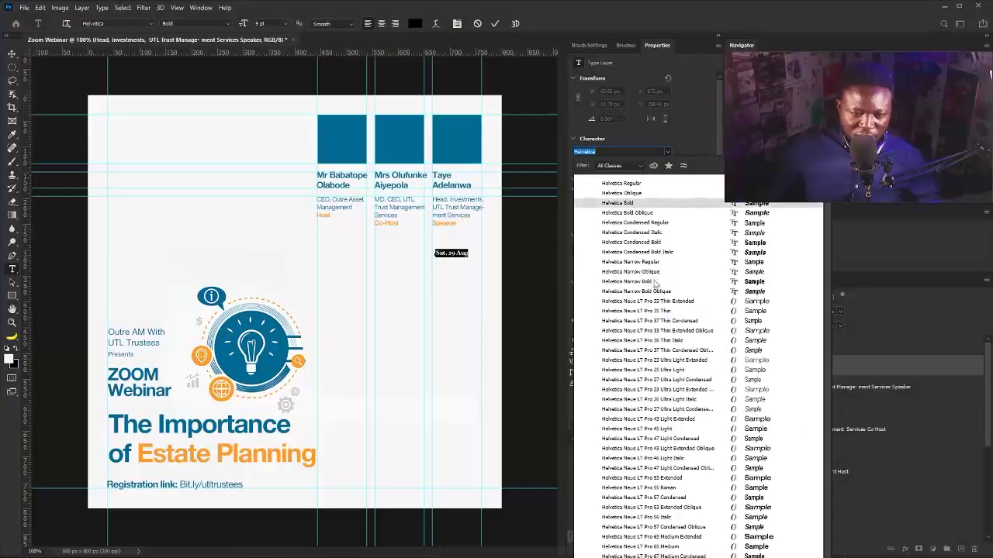
pyautogui.click(654, 282)
pyautogui.click(668, 154)
pyautogui.click(670, 153)
pyautogui.moveTo(873, 365); pyautogui.dragTo(974, 549)
# Duplicate the third name lower in the column and replace it with 'Sat. 29 Aug' on two lines.
pyautogui.moveTo(839, 354); pyautogui.dragTo(960, 548)
pyautogui.moveTo(452, 180); pyautogui.dragTo(452, 280)
pyautogui.click(446, 278)
pyautogui.write('Sat. 29 Aug')
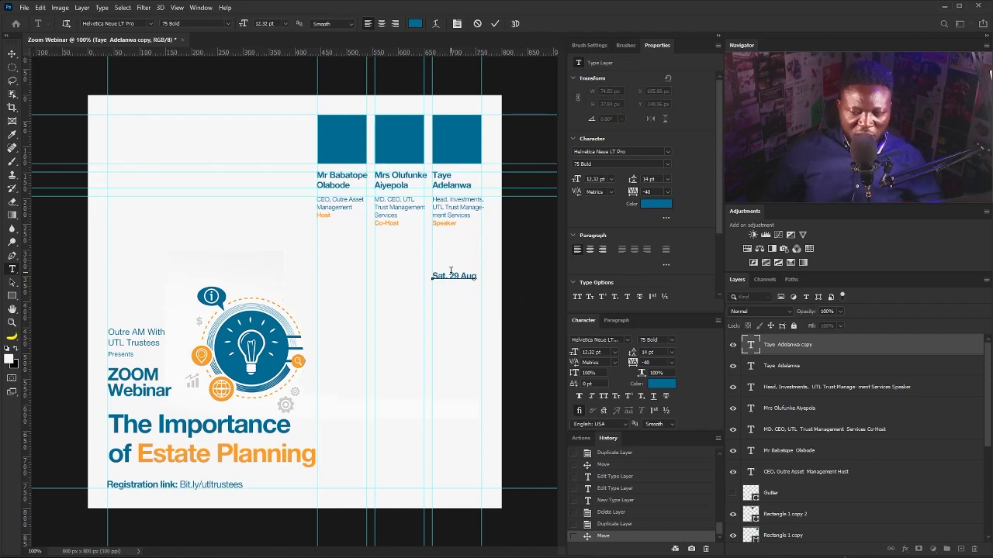
pyautogui.press('Return')
pyautogui.hotkey('ctrl', 'Return')
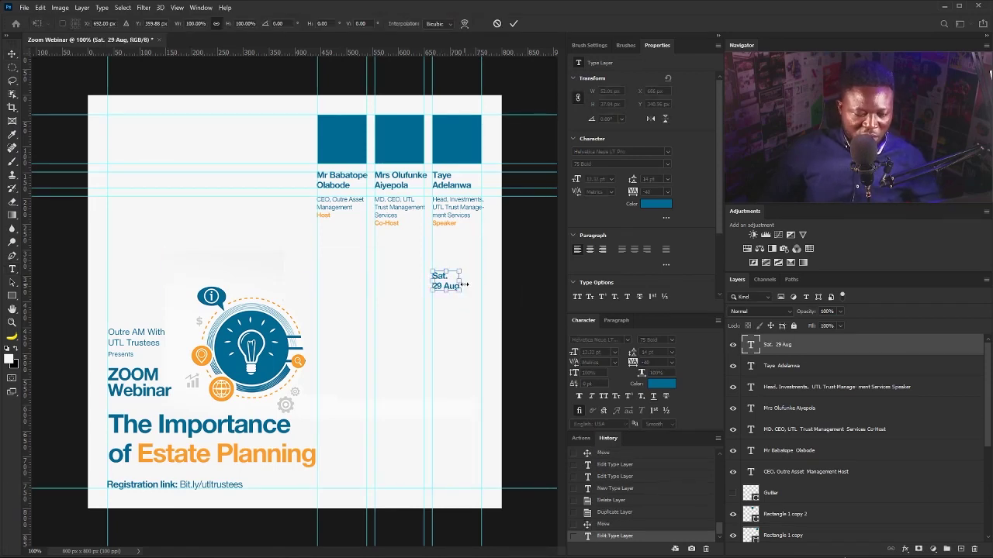
# Enlarge the date to 22.74 pt and set its leading to 23 pt.
pyautogui.moveTo(462, 288); pyautogui.dragTo(485, 308)
pyautogui.press('Return')
pyautogui.moveTo(633, 179); pyautogui.dragTo(631, 177)
pyautogui.press('Return')
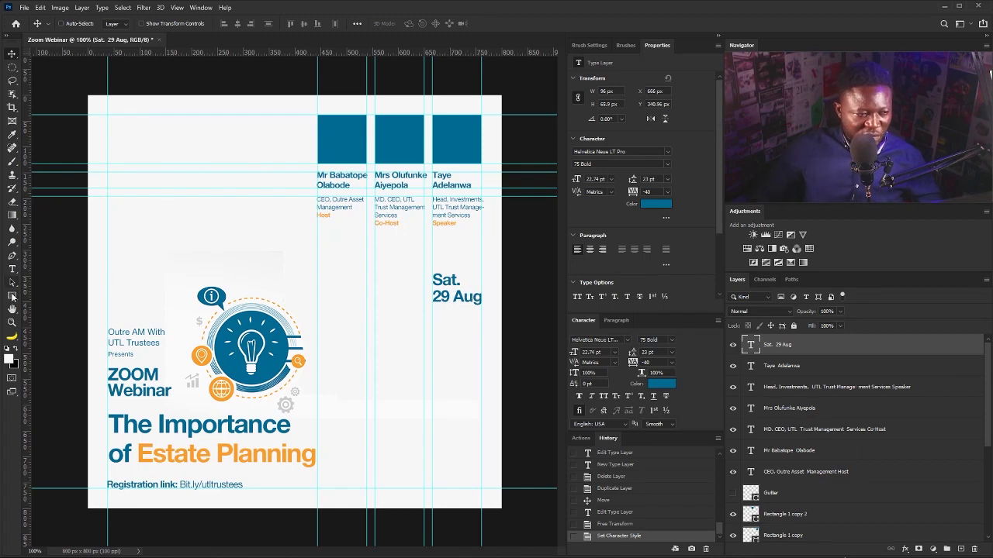
pyautogui.click(11, 297)
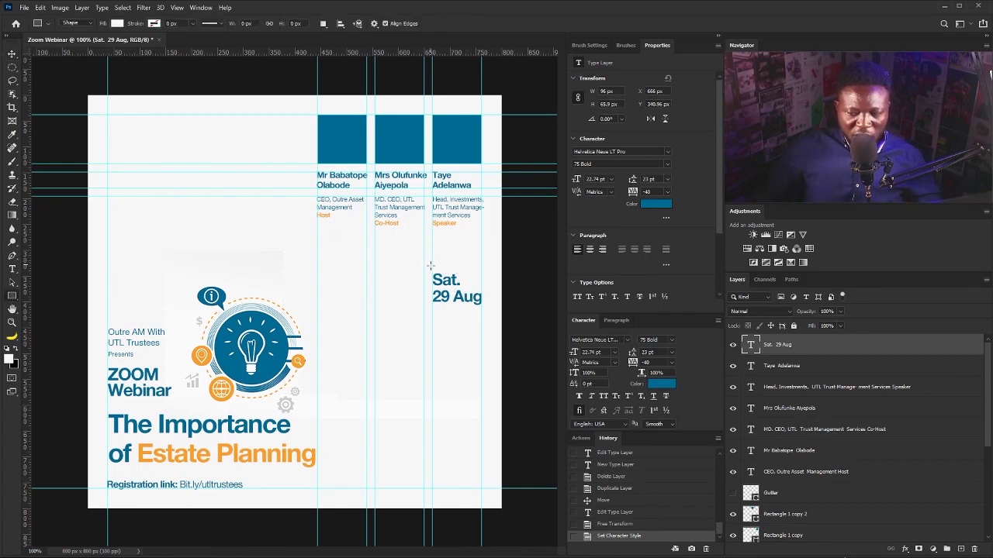
# Draw a 78 px square over the date with no fill and a blue outline of about 4.90 px.
pyautogui.moveTo(432, 268); pyautogui.dragTo(472, 329)
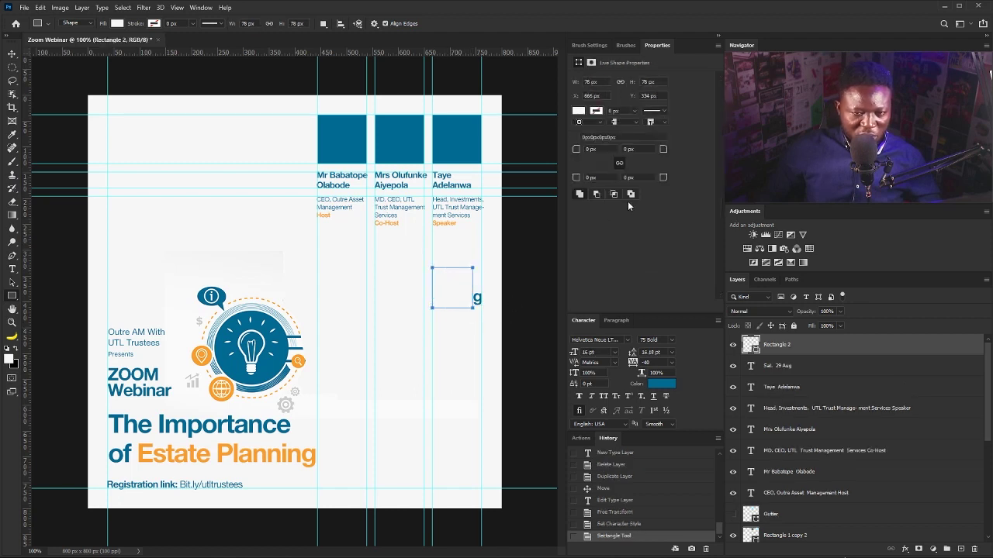
pyautogui.click(579, 112)
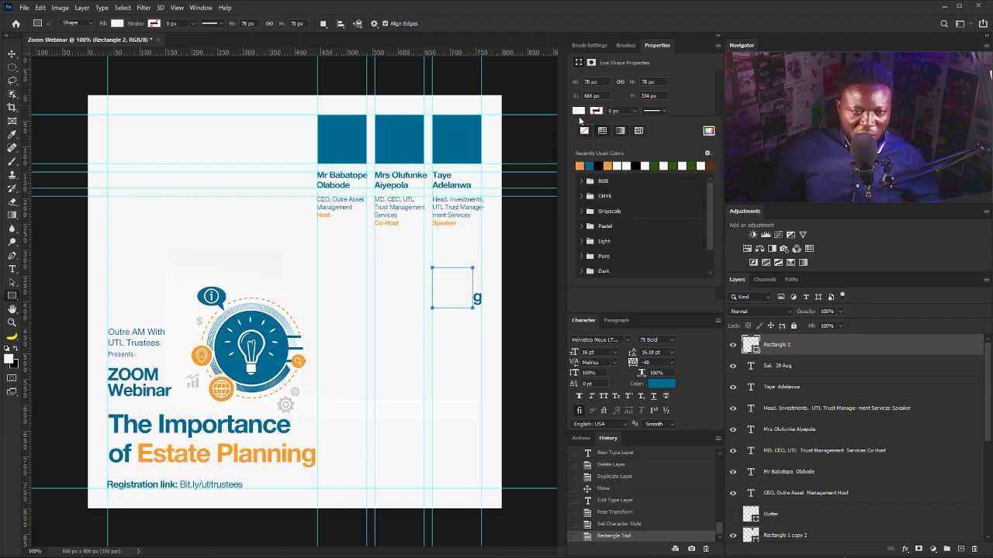
pyautogui.click(584, 131)
pyautogui.click(587, 165)
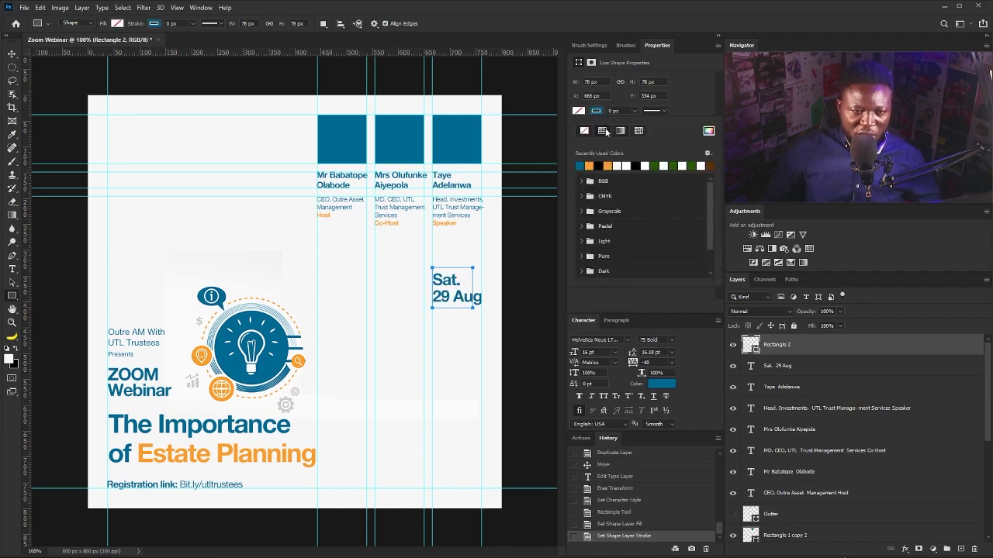
pyautogui.click(634, 113)
pyautogui.moveTo(638, 124); pyautogui.dragTo(650, 124)
pyautogui.click(771, 346)
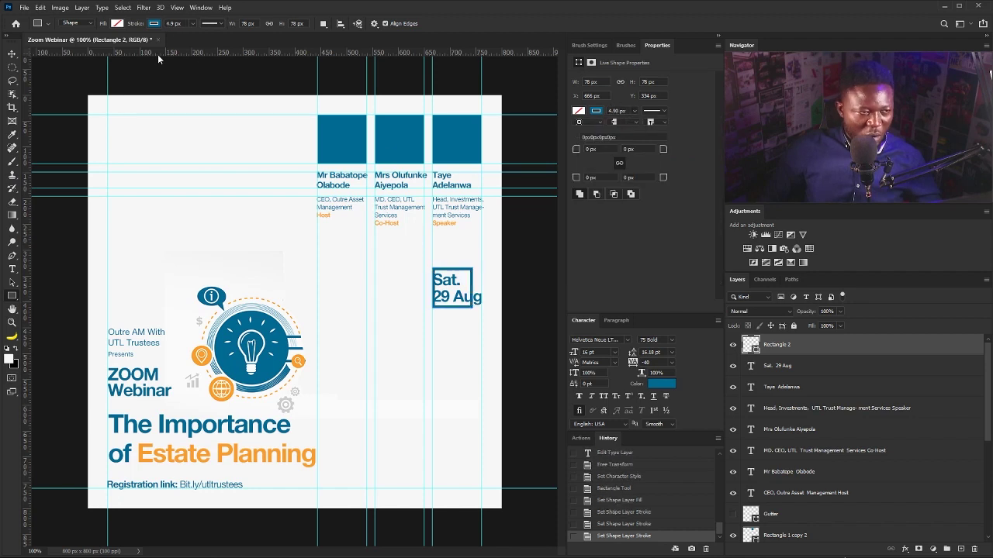
# Move the Sat. 29 Aug text right inside the box and scale it down to fit.
pyautogui.click(12, 54)
pyautogui.rightClick(454, 285)
pyautogui.rightClick(444, 281)
pyautogui.click(457, 285)
pyautogui.moveTo(459, 288); pyautogui.dragTo(484, 293)
pyautogui.hotkey('ctrl', 't')
pyautogui.press('Return')
# Mask Rectangle 2 where it crosses '29 Aug' using an inverted layer mask, then nudge the date up.
pyautogui.click(11, 67)
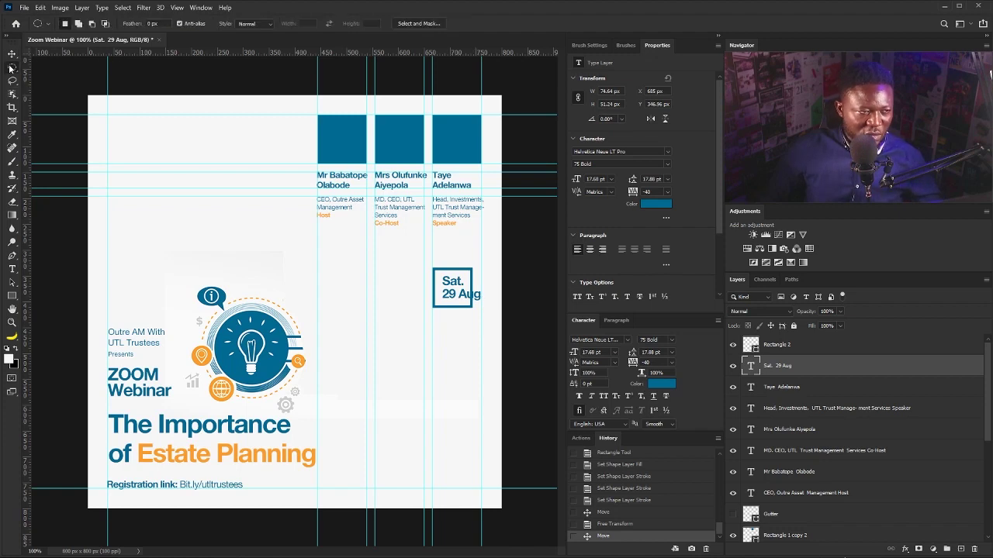
pyautogui.moveTo(463, 284); pyautogui.dragTo(476, 300)
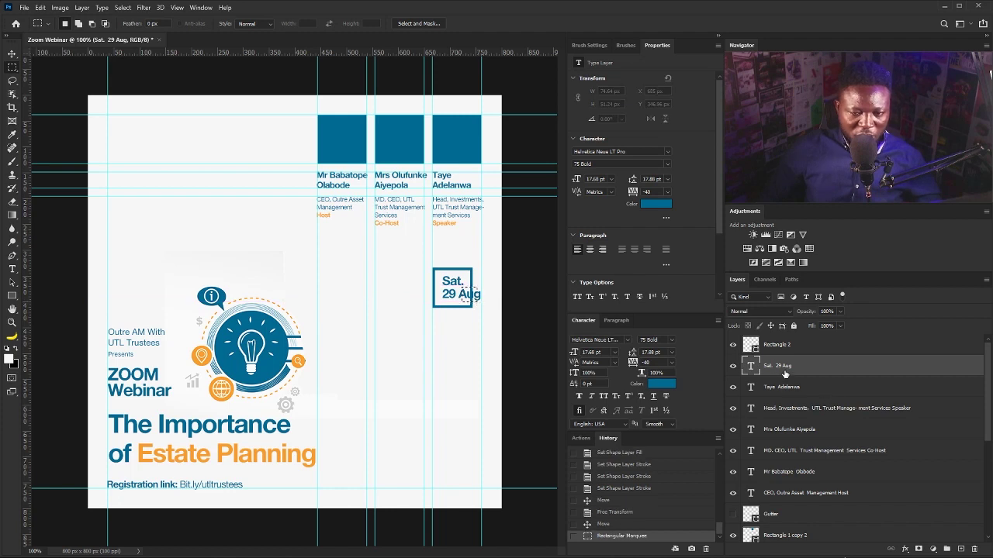
pyautogui.click(790, 349)
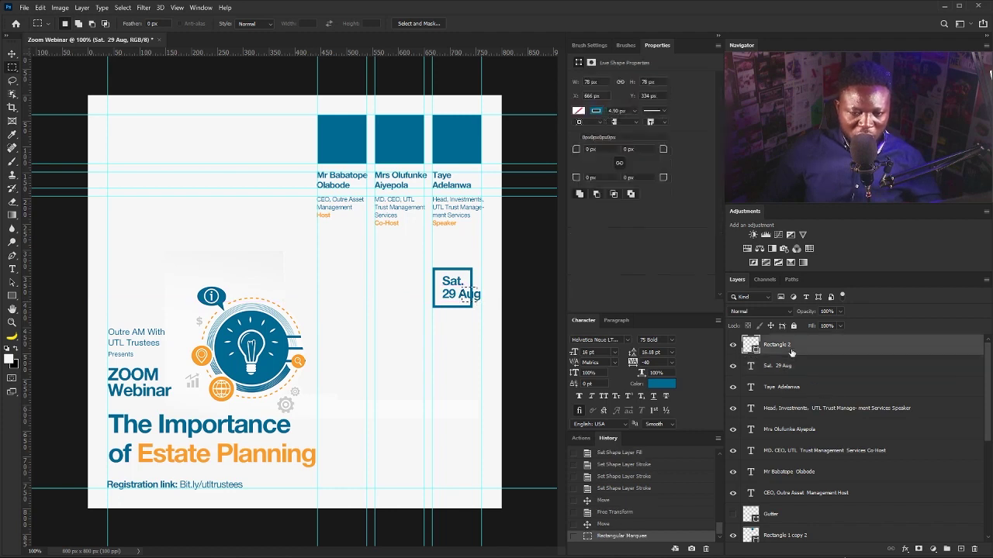
pyautogui.click(918, 549)
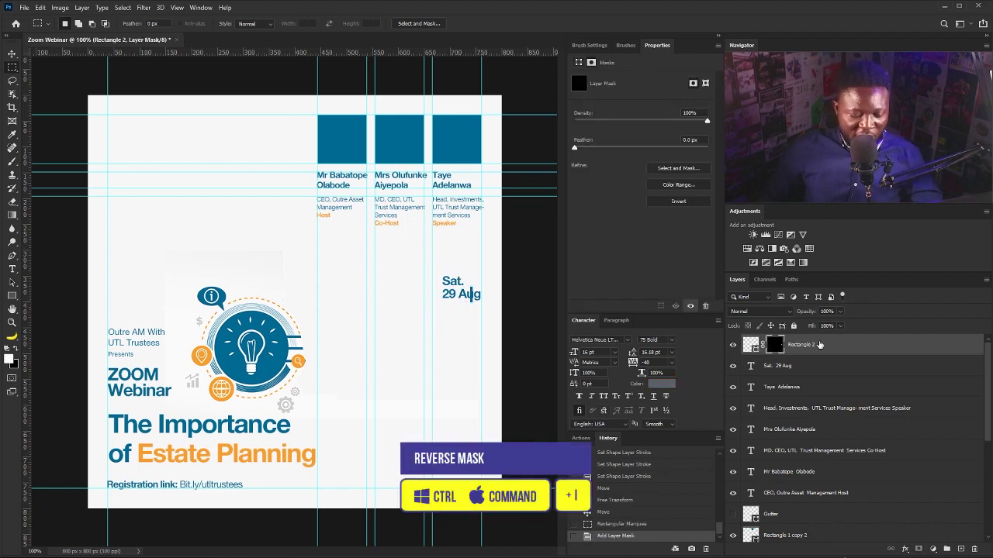
pyautogui.hotkey('ctrl', 'i')
pyautogui.press('v')
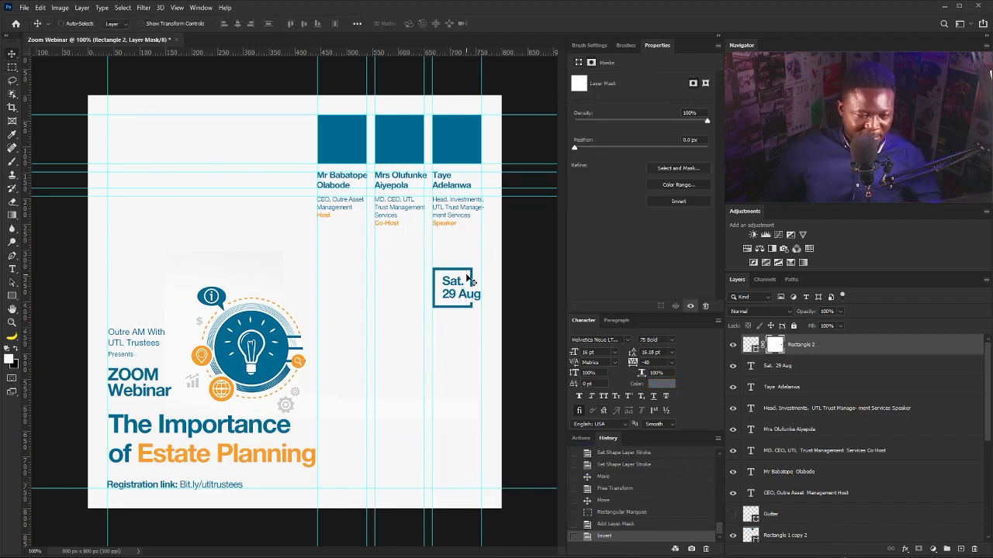
pyautogui.click(782, 366)
pyautogui.press('Up')
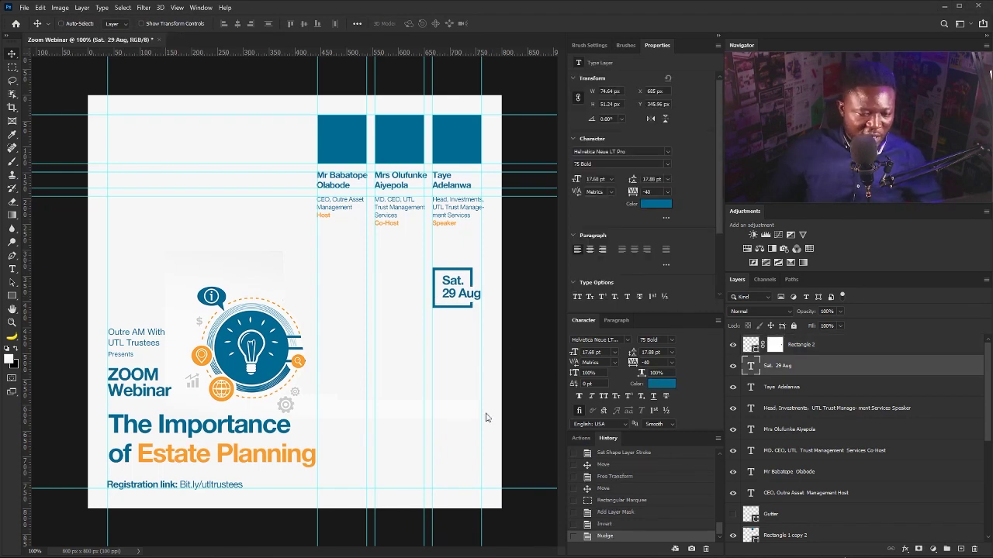
# Add the time '8.00pm - 9.30pm' on two lines just below the date box.
pyautogui.press('t')
pyautogui.click(440, 339)
pyautogui.write('8.00pm - 9.3')
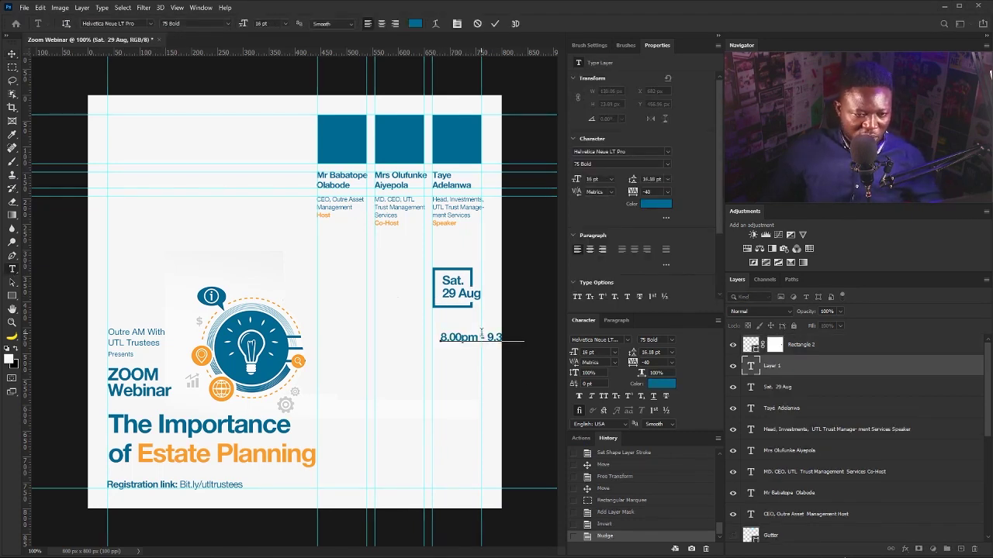
pyautogui.click(489, 338)
pyautogui.press('Return')
pyautogui.click(12, 54)
pyautogui.moveTo(471, 338); pyautogui.dragTo(464, 311)
pyautogui.hotkey('ctrl', 't')
pyautogui.press('Return')
# Group the date, time and box layers into a group named 'D N T'.
pyautogui.keyDown('ctrl'); pyautogui.click(817, 350); pyautogui.keyUp('ctrl')
pyautogui.keyDown('ctrl'); pyautogui.click(845, 387); pyautogui.keyUp('ctrl')
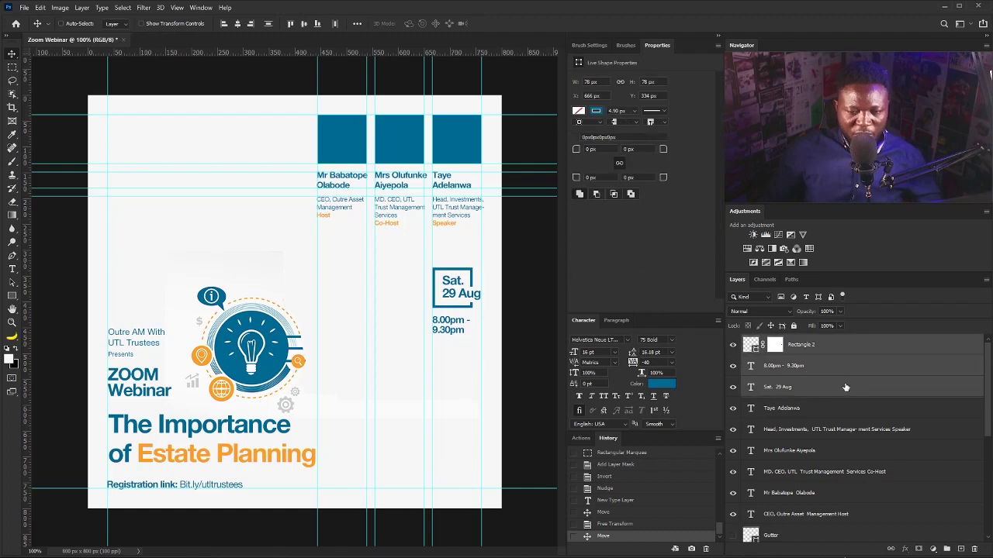
pyautogui.hotkey('ctrl', 'g')
pyautogui.doubleClick(773, 341)
pyautogui.write('D N T')
pyautogui.press('Return')
# Group the speaker layers down to Rectangle 1, excluding Gutter, into a group named 'Speakers'.
pyautogui.click(783, 357)
pyautogui.scroll(-2, 821, 447)
pyautogui.keyDown('shift'); pyautogui.click(793, 510); pyautogui.keyUp('shift')
pyautogui.keyDown('ctrl'); pyautogui.click(784, 445); pyautogui.keyUp('ctrl')
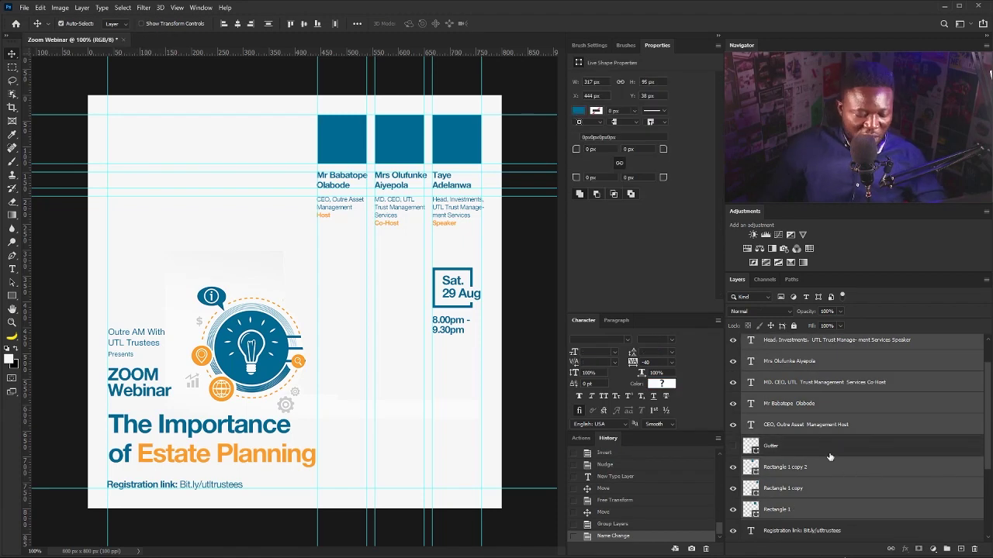
pyautogui.hotkey('ctrl', 'g')
pyautogui.doubleClick(771, 353)
pyautogui.write('Speakers')
pyautogui.press('Return')
# Group the registration link through the illustration layers into a group named 'Titles'.
pyautogui.click(794, 394)
pyautogui.keyDown('shift'); pyautogui.click(775, 476); pyautogui.keyUp('shift')
pyautogui.click(946, 548)
pyautogui.doubleClick(773, 387)
pyautogui.write('Tit')
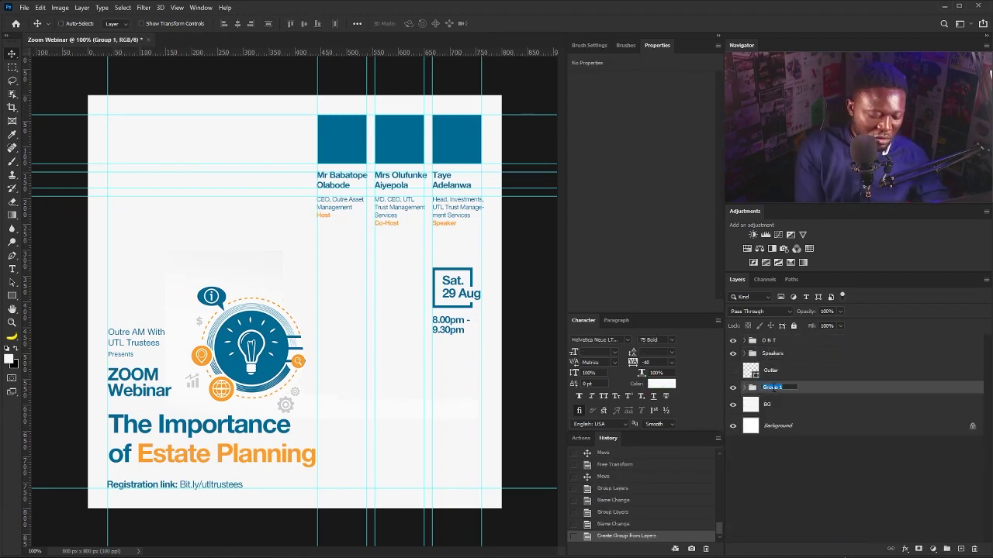
pyautogui.write('les')
pyautogui.press('Return')
# Paste the social media handle as text near the flyer's bottom right and position it.
pyautogui.moveTo(375, 295); pyautogui.dragTo(376, 295)
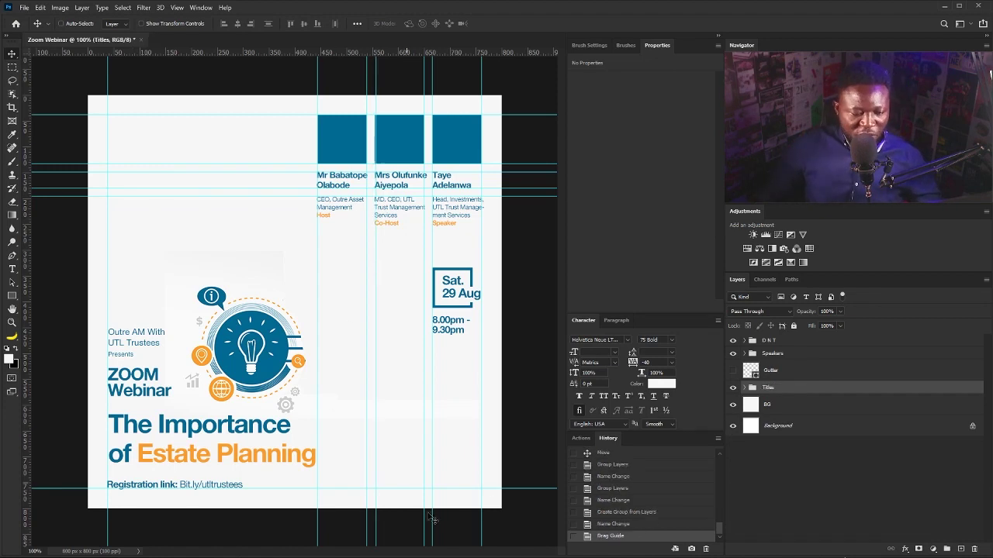
pyautogui.click(12, 268)
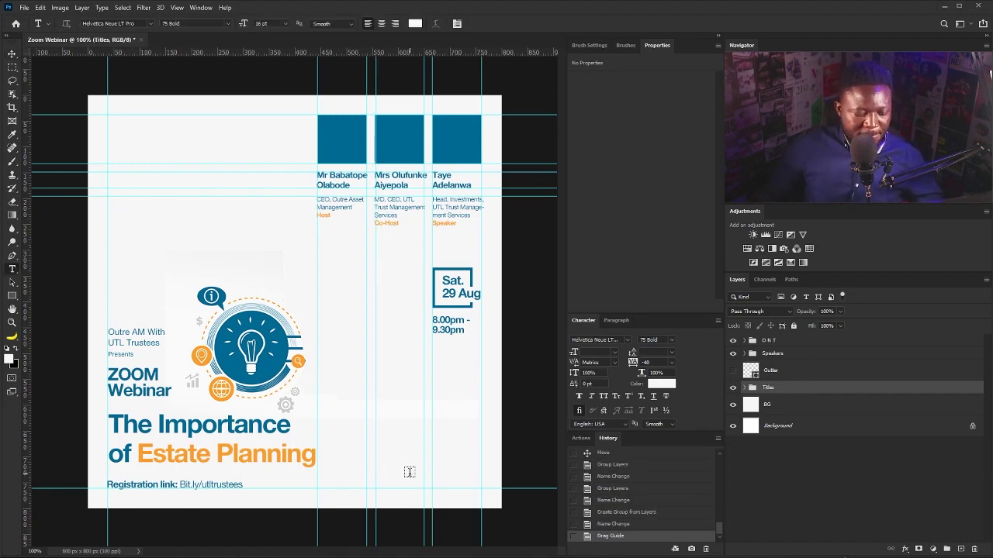
pyautogui.moveTo(410, 464); pyautogui.dragTo(471, 477)
pyautogui.write('@utltrustees')
pyautogui.click(11, 54)
pyautogui.moveTo(402, 448)
pyautogui.mouseDown()
pyautogui.moveTo(452, 460)
pyautogui.moveTo(465, 481)
pyautogui.mouseUp()
# Colour the handle text in the flyer's blue and set its font style to 55 Roman.
pyautogui.click(662, 384)
pyautogui.click(457, 142)
pyautogui.click(889, 281)
pyautogui.click(672, 340)
pyautogui.click(676, 512)
# Shrink the handle text and nudge it into alignment.
pyautogui.hotkey('ctrl', 't')
pyautogui.moveTo(485, 473); pyautogui.dragTo(482, 498)
pyautogui.press('Return')
pyautogui.hotkey('ctrl', 't')
pyautogui.press('Return')
pyautogui.press('Left')
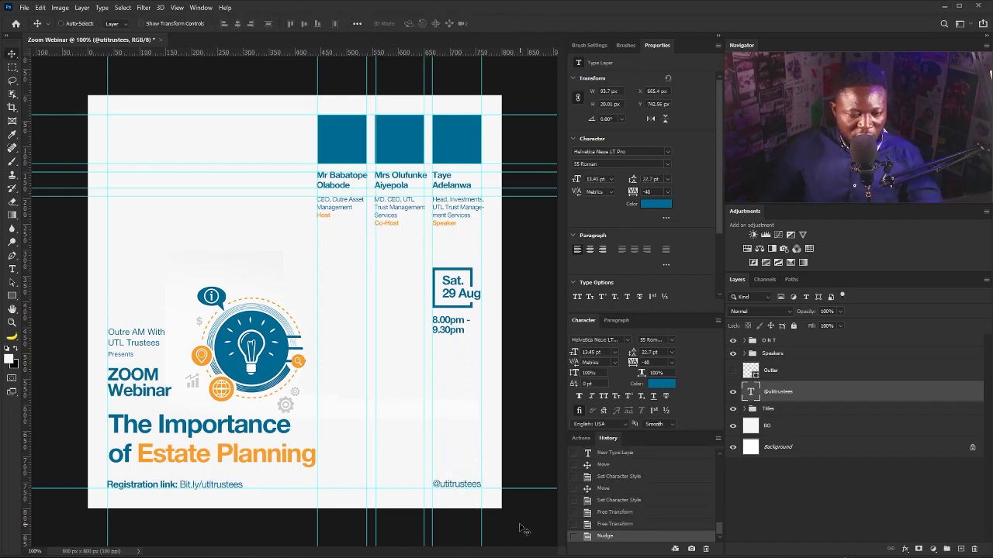
# Scale the social icons and position them just above the handle.
pyautogui.moveTo(330, 307); pyautogui.dragTo(432, 430)
pyautogui.moveTo(471, 403); pyautogui.dragTo(481, 464)
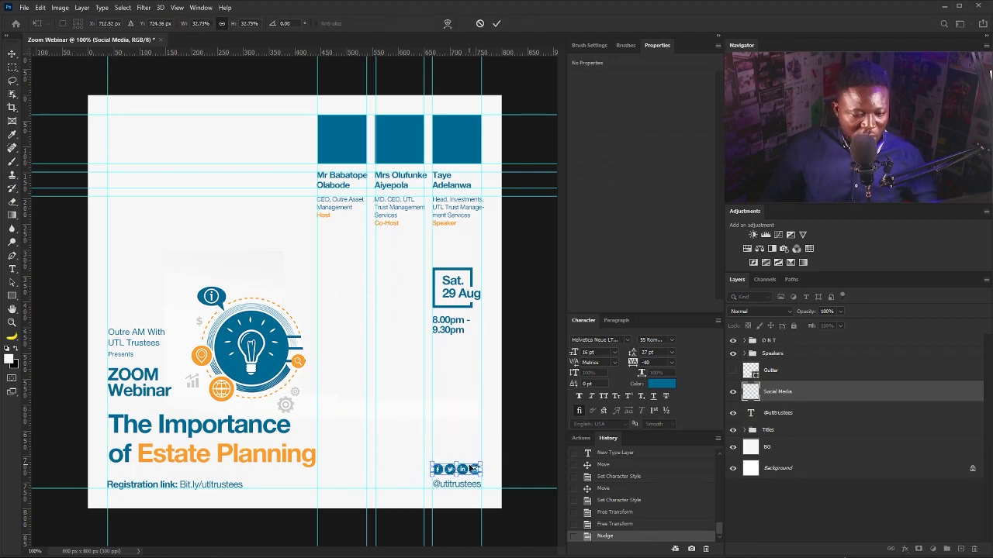
pyautogui.press('Return')
pyautogui.press('Down')
pyautogui.hotkey('ctrl', 't')
pyautogui.moveTo(481, 477); pyautogui.dragTo(482, 478)
pyautogui.press('Return')
pyautogui.press('Down')
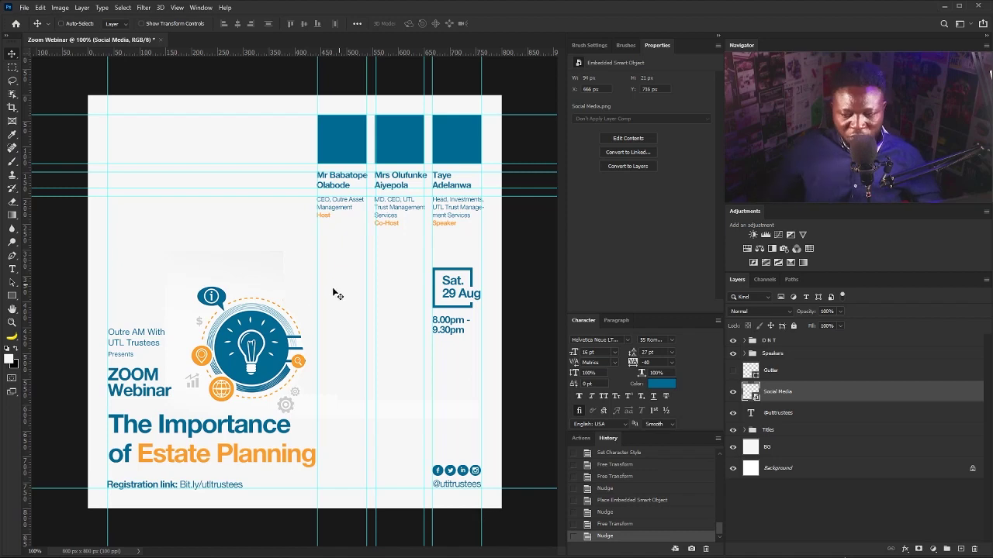
# Move the logo to the flyer's top-left corner and nudge it into position.
pyautogui.moveTo(309, 305); pyautogui.dragTo(214, 114)
pyautogui.press('Return')
pyautogui.press('Down')
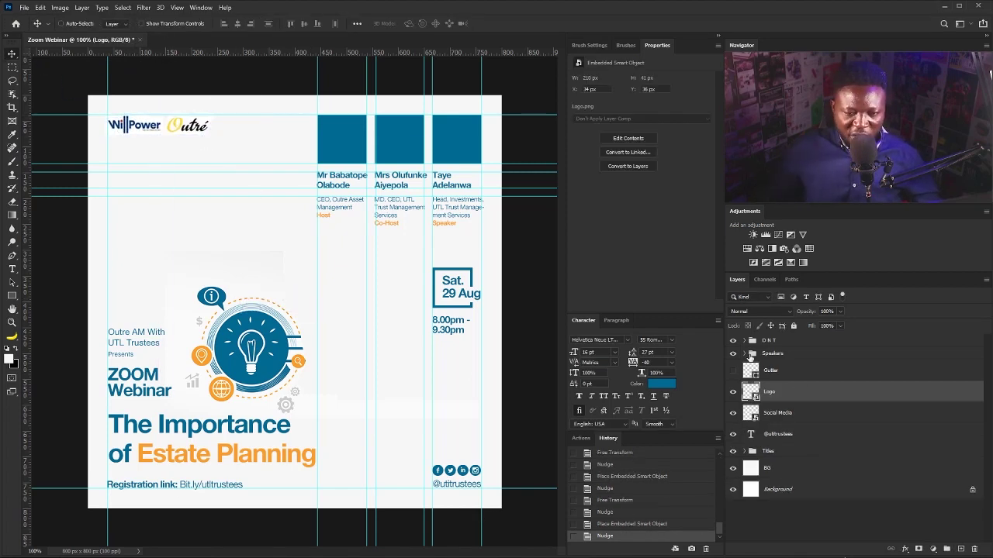
pyautogui.click(744, 354)
# Identify the speaker squares by toggling their visibility and select the host's square.
pyautogui.scroll(-3, 773, 380)
pyautogui.click(750, 489)
pyautogui.click(733, 489)
pyautogui.click(733, 489)
pyautogui.click(734, 468)
pyautogui.click(734, 468)
pyautogui.click(734, 448)
pyautogui.click(734, 447)
# Place the host portrait, clip it to the first square and scale it to fit.
pyautogui.click(777, 449)
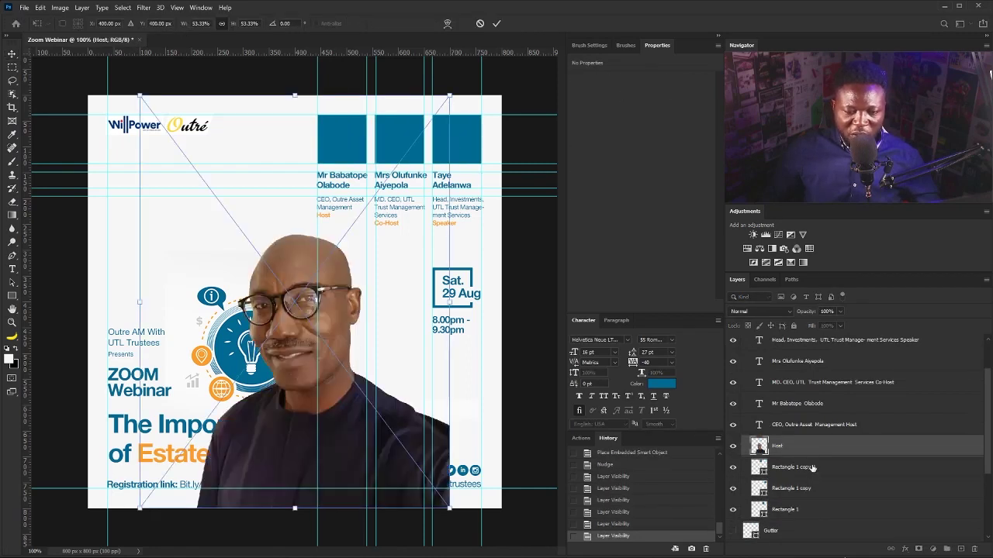
pyautogui.press('Return')
pyautogui.keyDown('alt'); pyautogui.click(822, 453); pyautogui.keyUp('alt')
pyautogui.moveTo(302, 378); pyautogui.dragTo(310, 208)
pyautogui.hotkey('ctrl', 't')
pyautogui.moveTo(503, 345); pyautogui.dragTo(392, 193)
pyautogui.moveTo(355, 164); pyautogui.dragTo(344, 163)
pyautogui.press('Return')
pyautogui.press('Down')
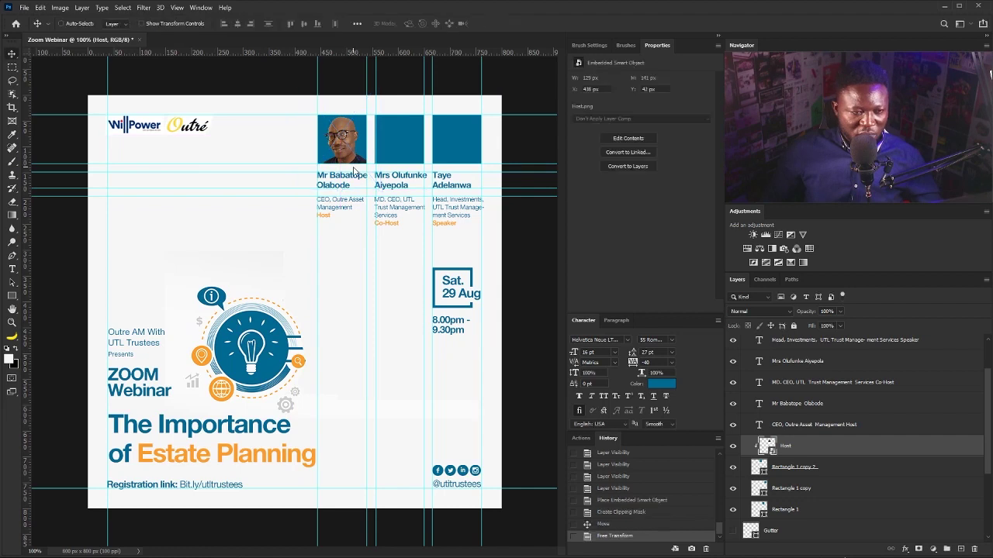
# Select the second speaker square, nudging the speaker block slightly right.
pyautogui.rightClick(400, 146)
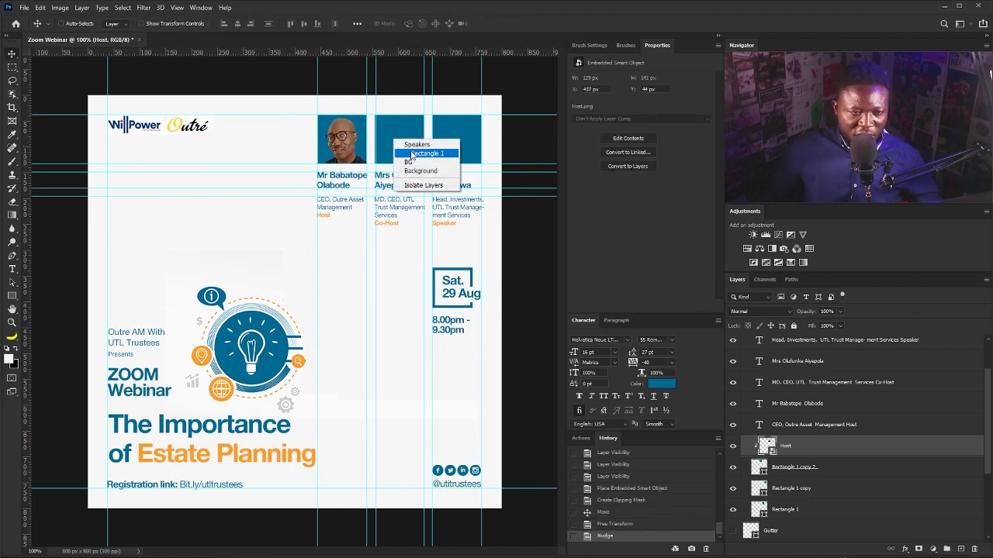
pyautogui.click(413, 151)
pyautogui.press('Right')
pyautogui.rightClick(416, 149)
pyautogui.click(442, 159)
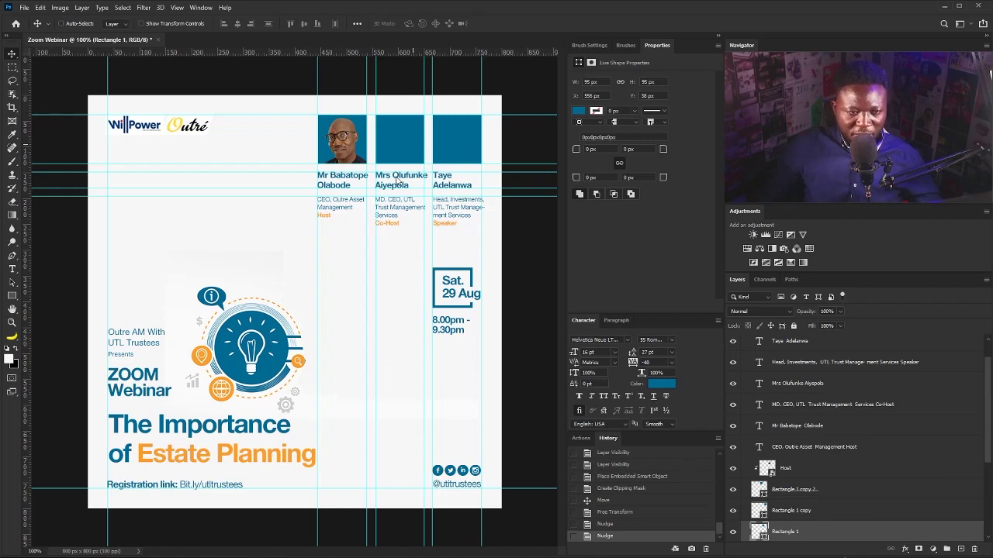
# Place the co-host portrait, clip it to the second square and size it to fit.
pyautogui.press('Return')
pyautogui.scroll(-3, 807, 500)
pyautogui.keyDown('alt'); pyautogui.click(807, 503); pyautogui.keyUp('alt')
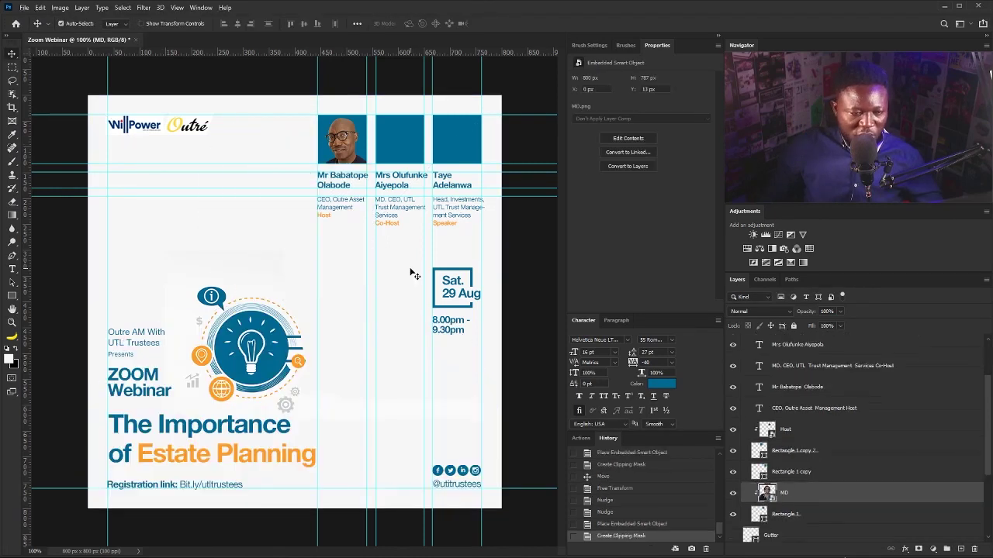
pyautogui.hotkey('ctrl', 't')
pyautogui.moveTo(501, 95); pyautogui.dragTo(337, 261)
pyautogui.moveTo(301, 278); pyautogui.dragTo(441, 117)
pyautogui.press('Return')
pyautogui.press('Right')
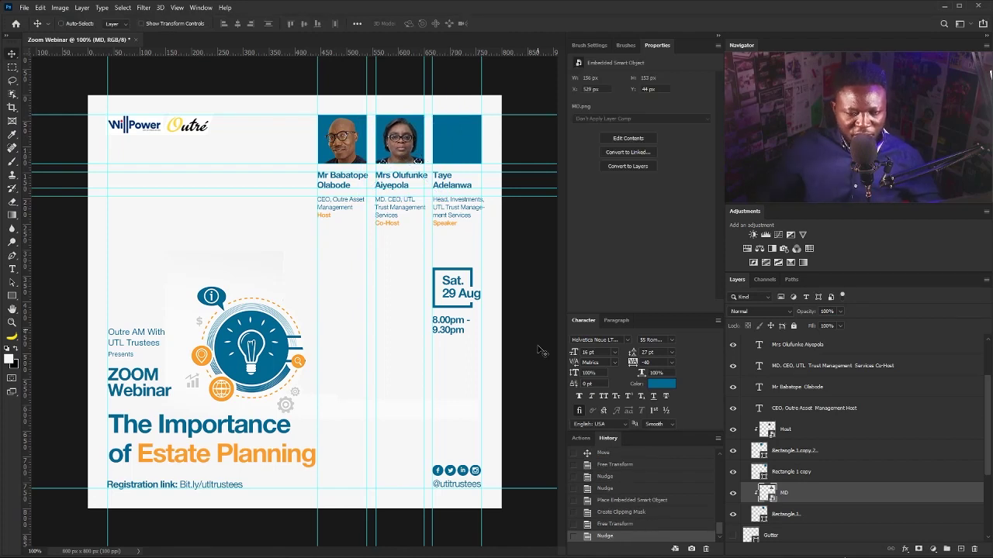
# Place the speaker portrait over the third square, shrink it to fit and clip it there.
pyautogui.scroll(-1, 799, 490)
pyautogui.rightClick(475, 138)
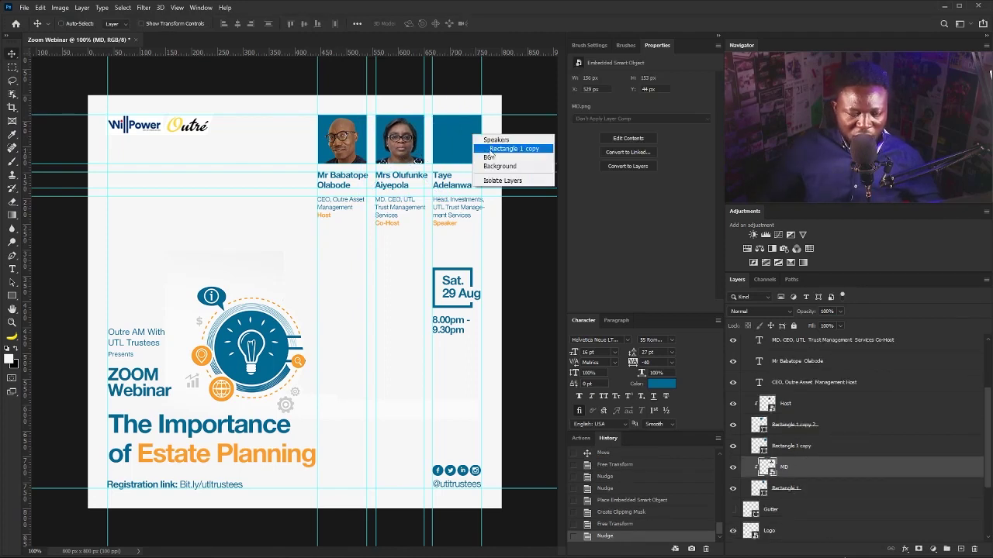
pyautogui.click(504, 147)
pyautogui.moveTo(335, 286); pyautogui.dragTo(494, 140)
pyautogui.moveTo(520, 92); pyautogui.dragTo(495, 116)
pyautogui.moveTo(469, 157); pyautogui.dragTo(474, 145)
pyautogui.moveTo(499, 104); pyautogui.dragTo(492, 111)
pyautogui.moveTo(466, 153); pyautogui.dragTo(466, 153)
pyautogui.press('Return')
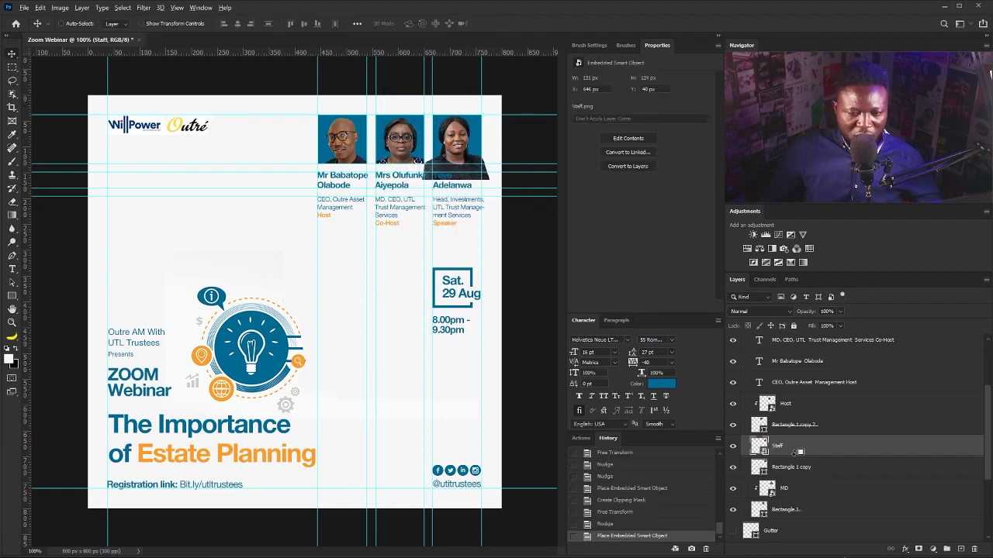
pyautogui.hotkey('ctrl', 'alt', 'g')
pyautogui.press('Up')
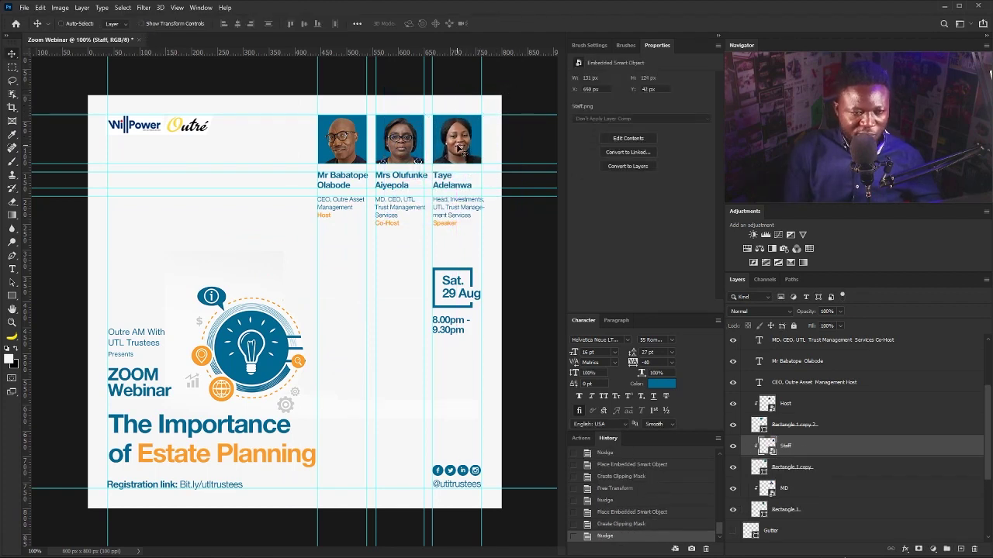
# Nudge the co-host portrait slightly left and hide the guides to preview the flyer.
pyautogui.rightClick(405, 125)
pyautogui.click(417, 137)
pyautogui.press('Left')
pyautogui.press('Left')
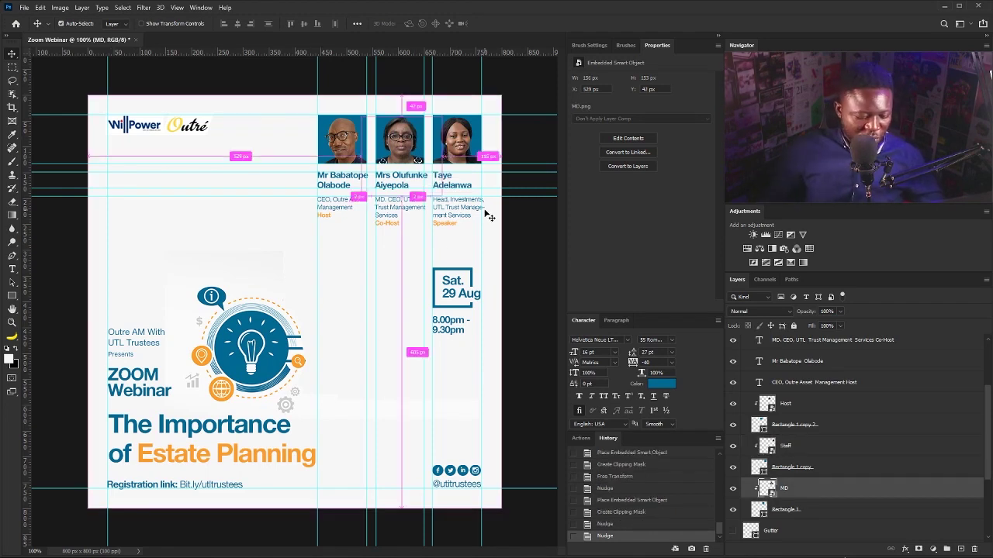
pyautogui.hotkey('ctrl', 'h')
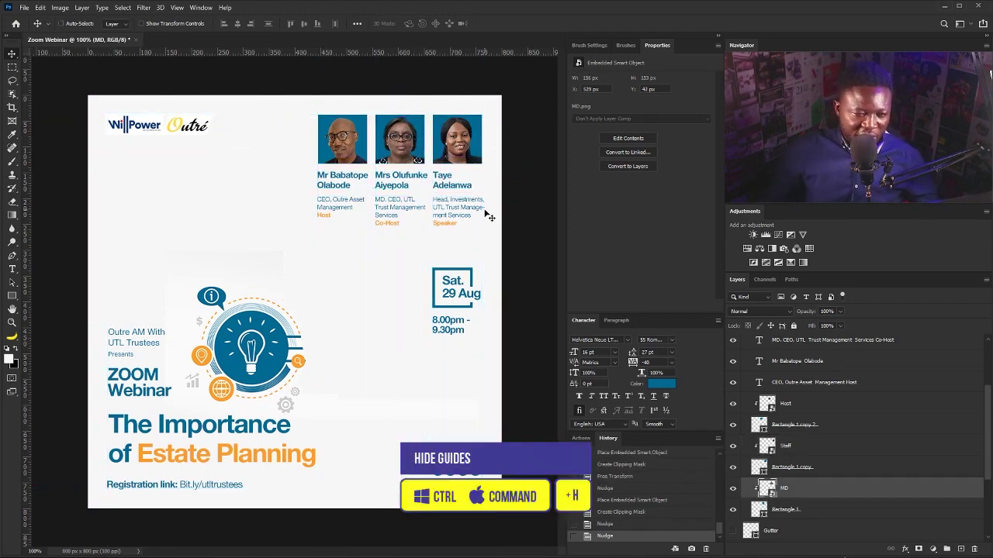